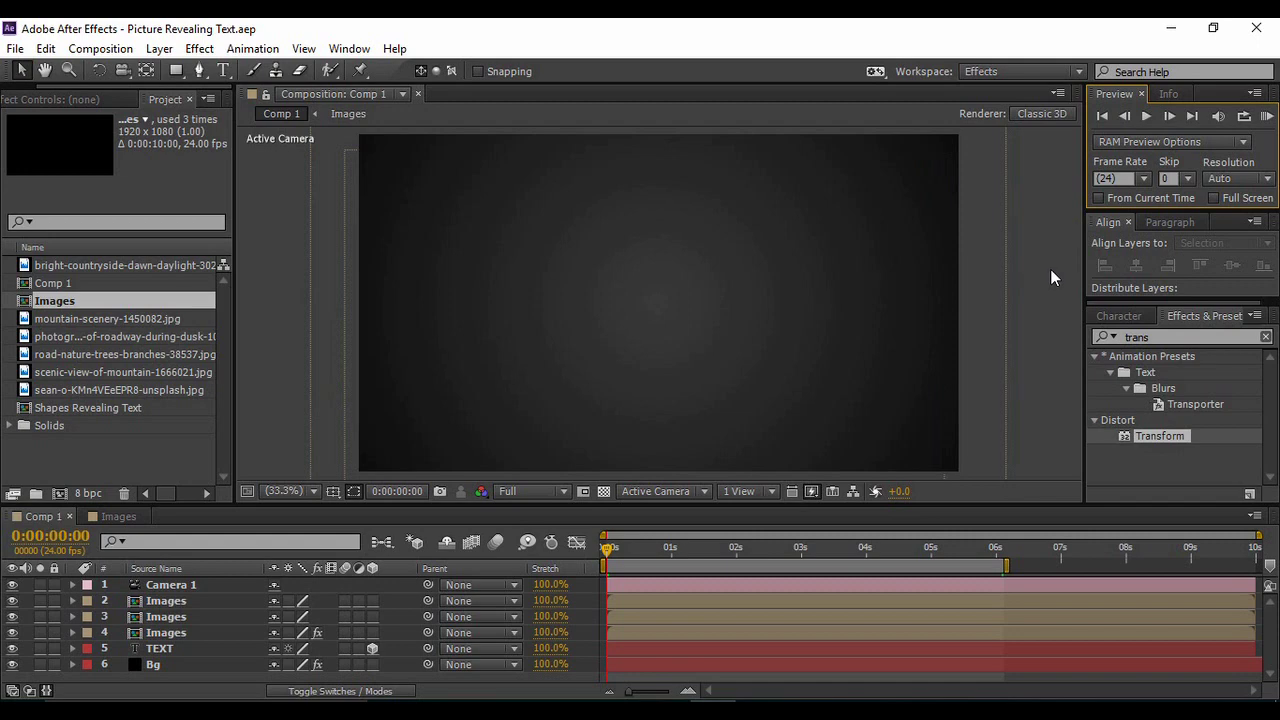
Preview the existing picture-reveal animation in Comp 1
click(1153, 117)
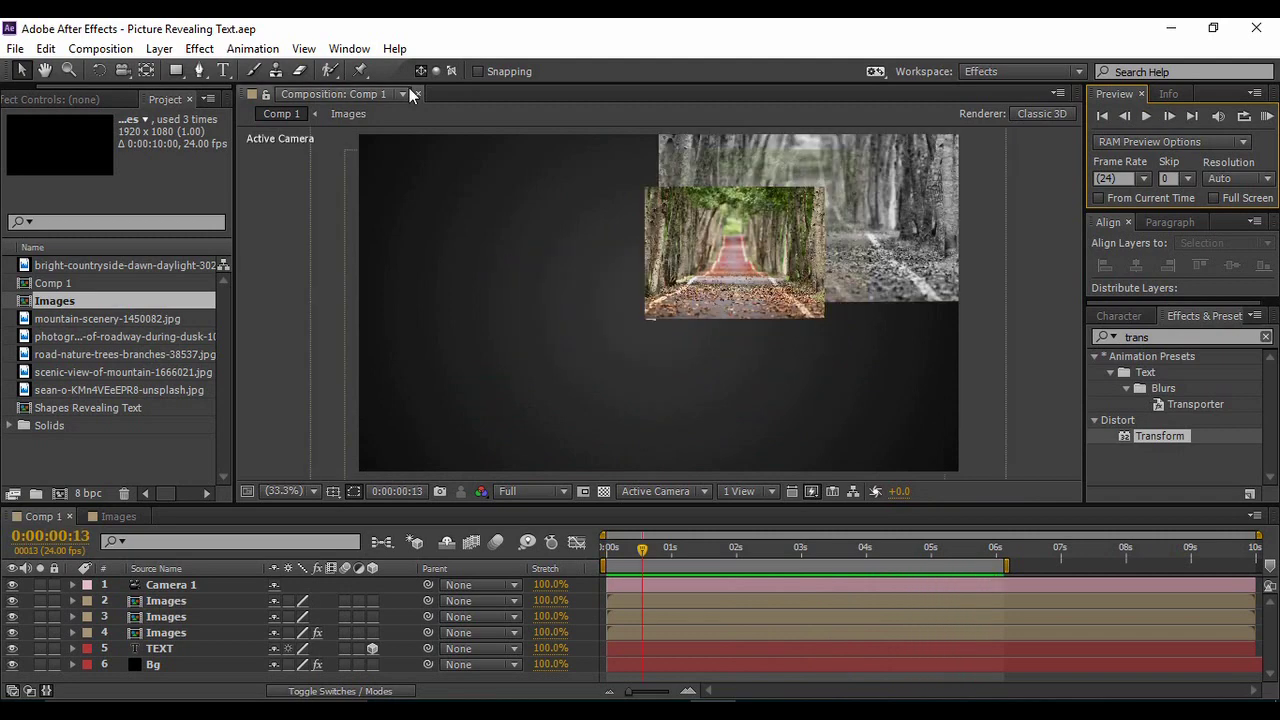
Create a new 1920 x 1080, 24 fps, 10-second composition named Picture Reveal Text
click(126, 50)
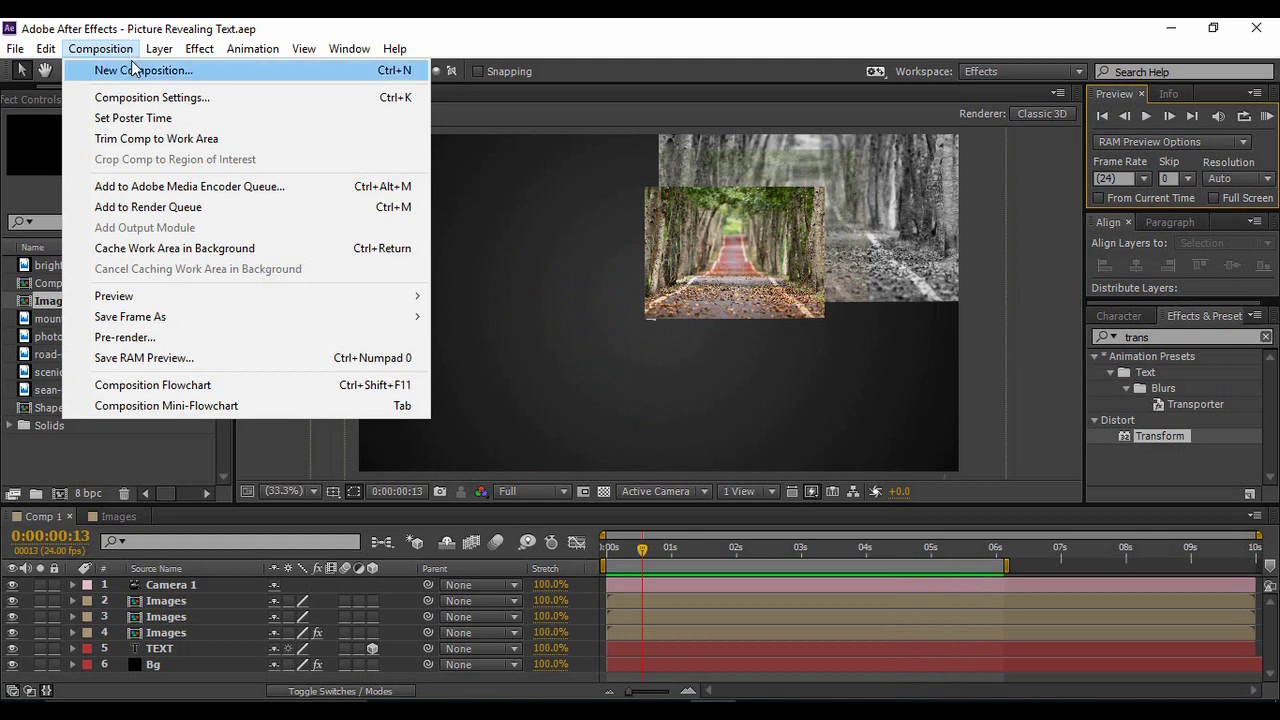
click(133, 68)
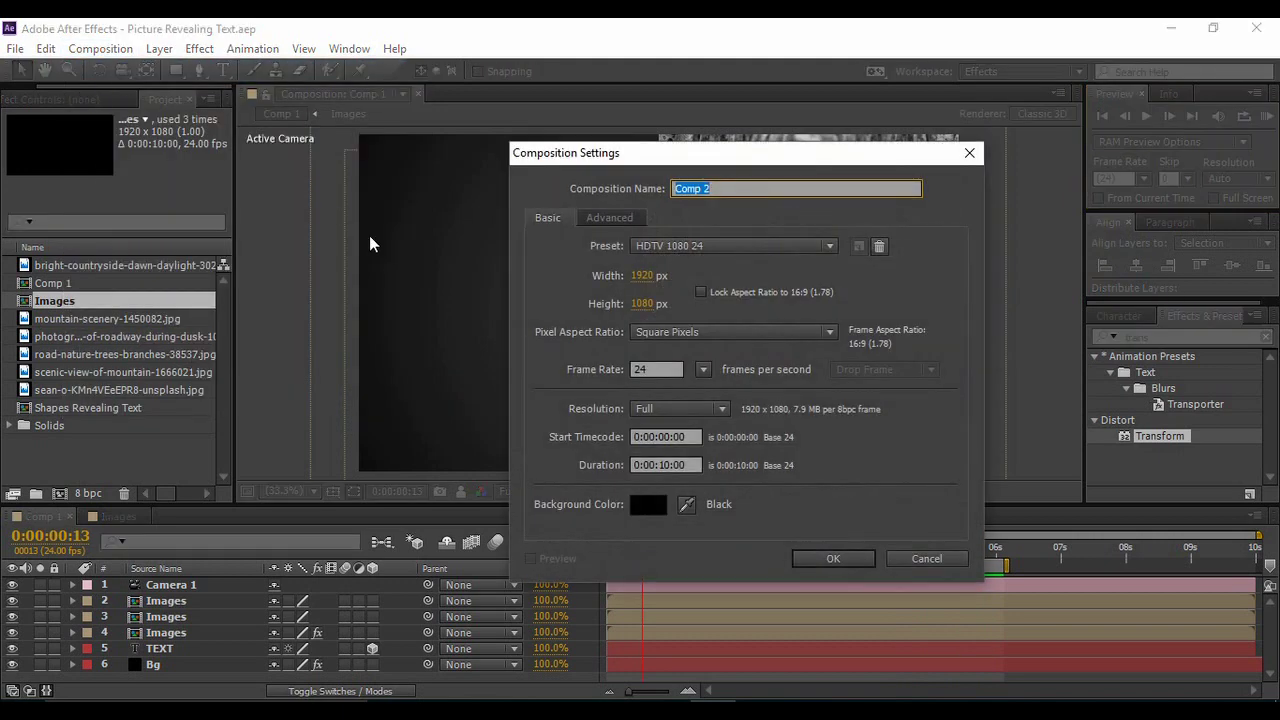
text(Picture Reveal Text)
key(Return)
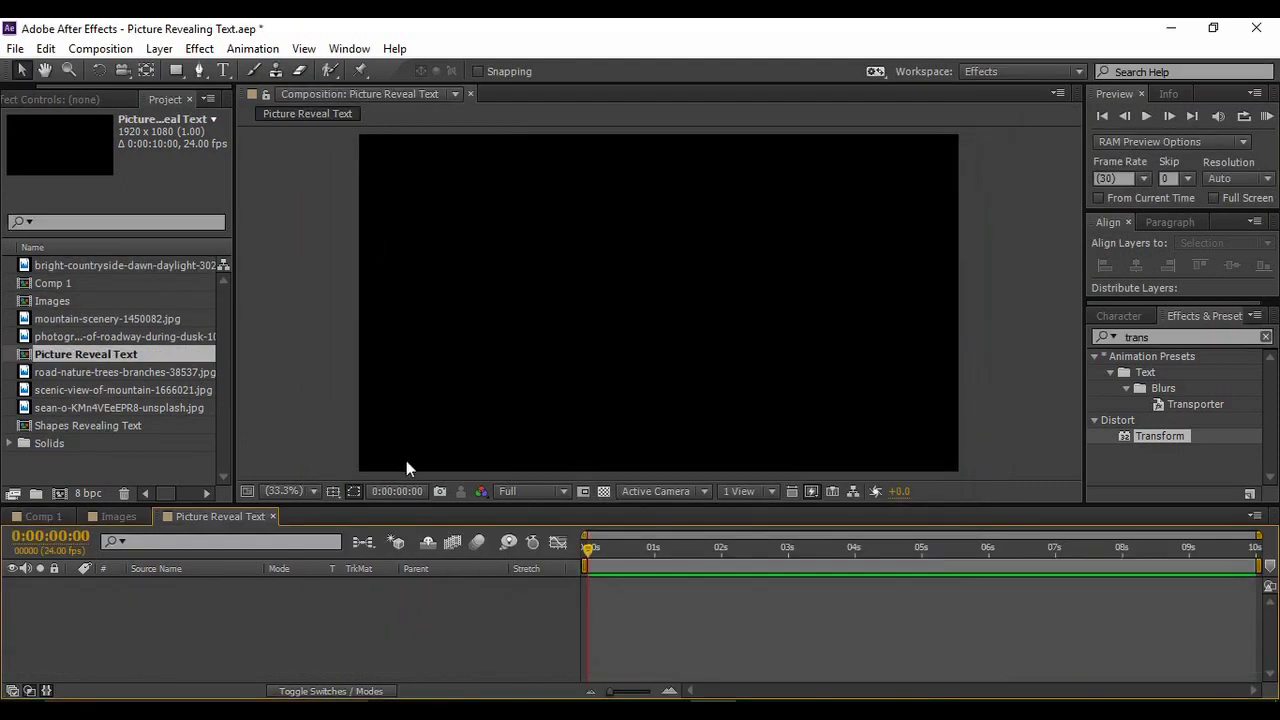
Add a full-frame 1920 x 1080 solid layer named BG to the new composition
right_click(462, 634)
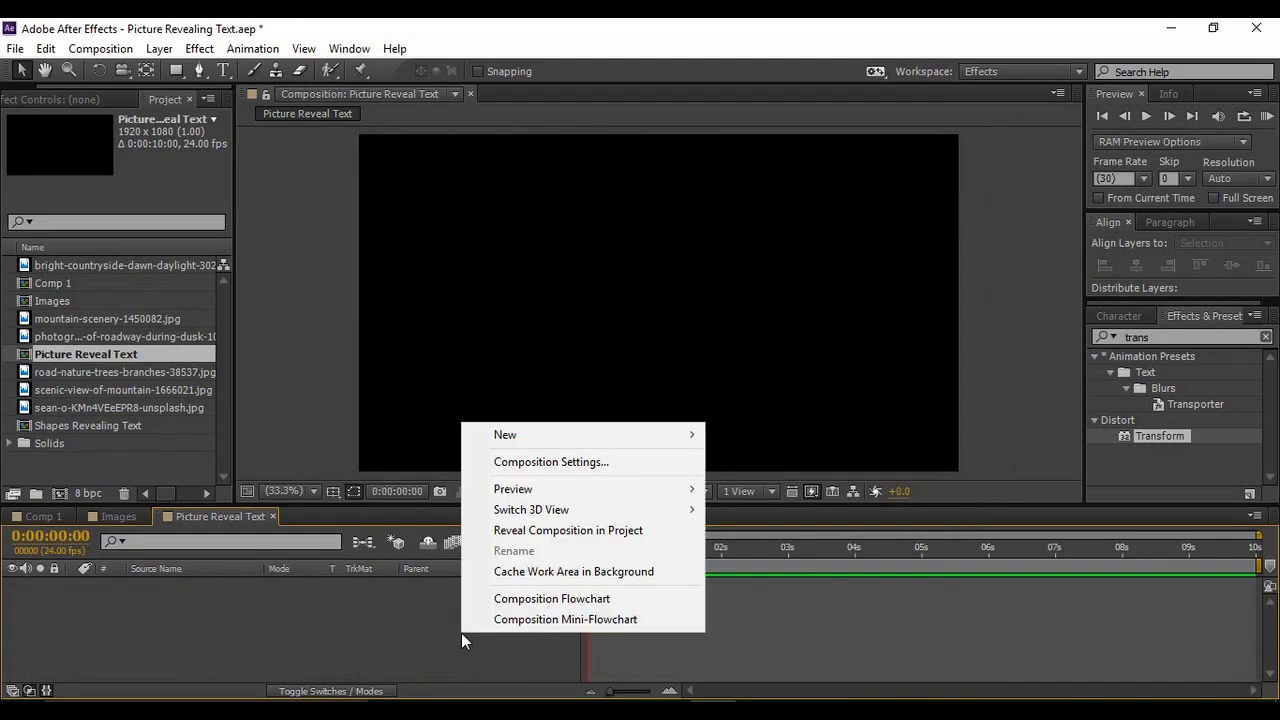
mouse_move(578, 450)
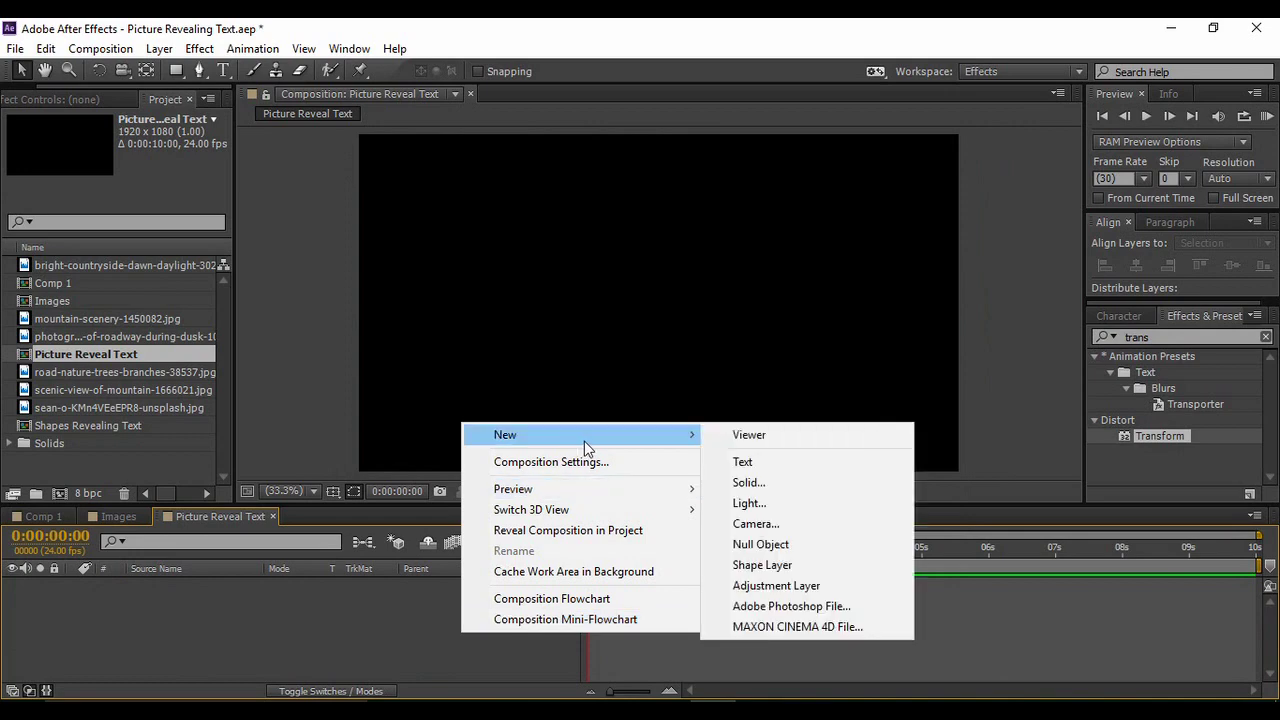
click(740, 483)
text(BG)
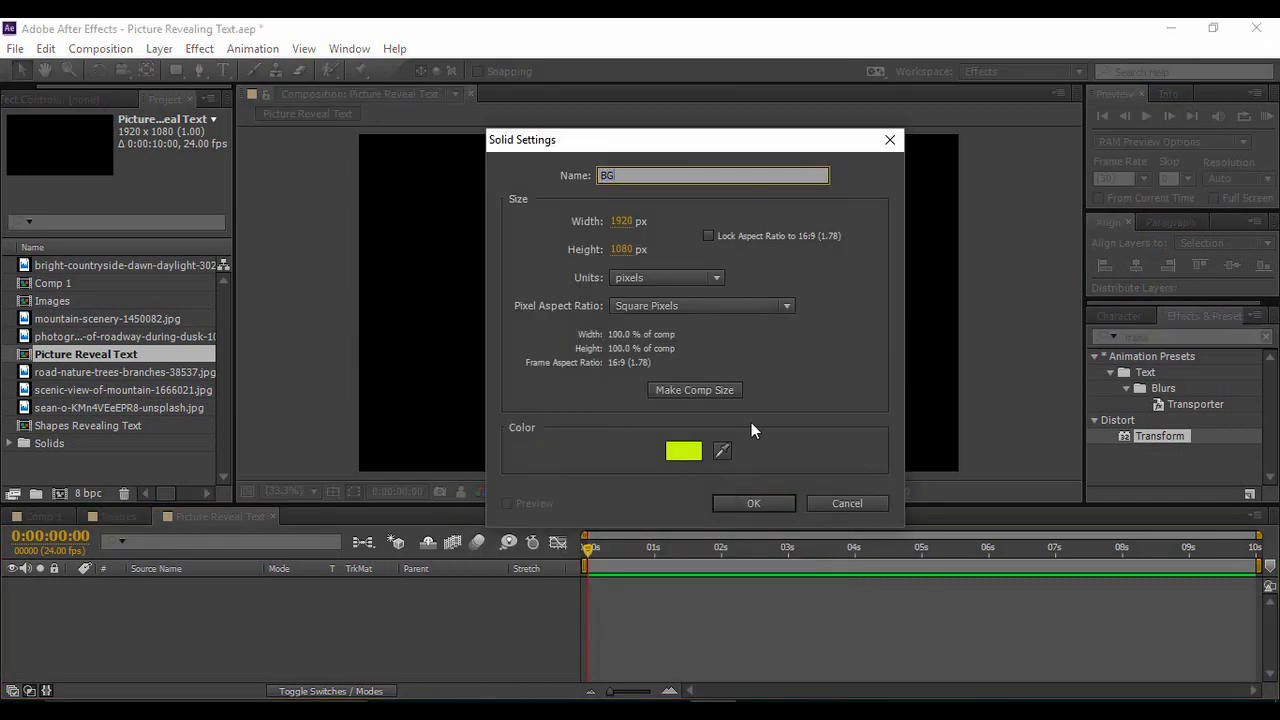
click(736, 502)
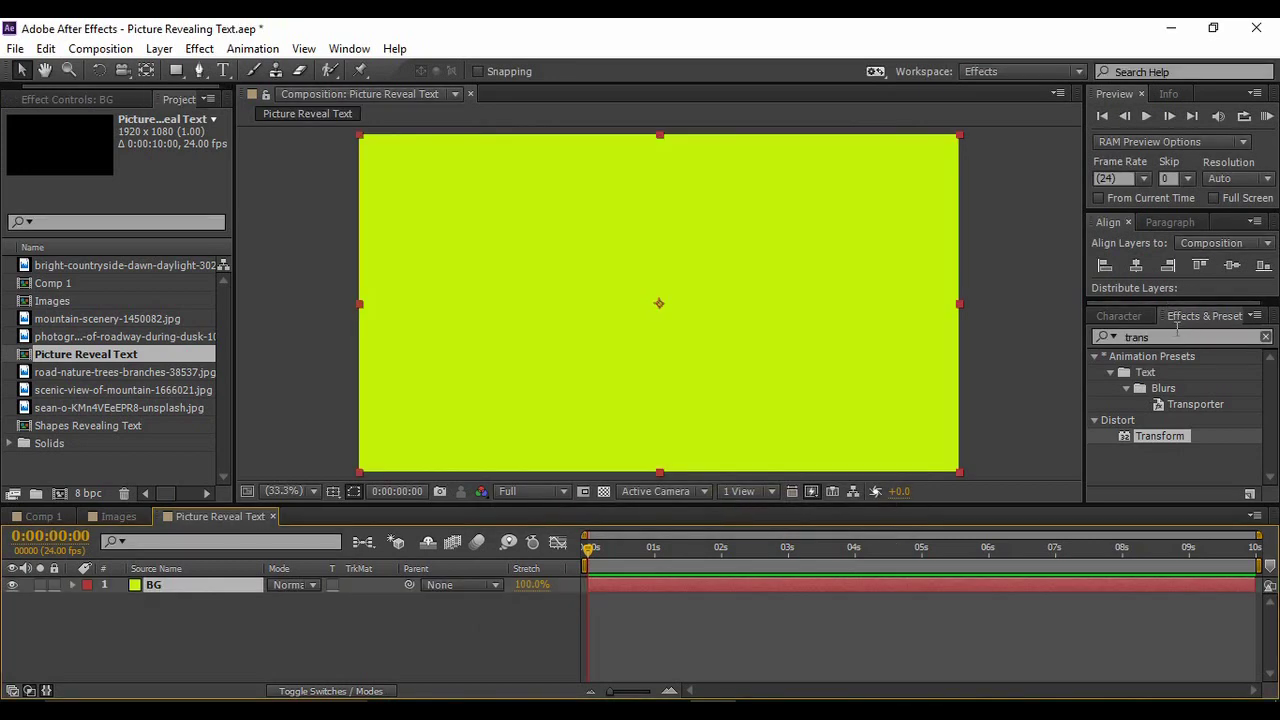
Find the Gradient Ramp effect by searching for ramp and apply it to the BG solid
drag(1162, 339, 1108, 343)
text(ramp)
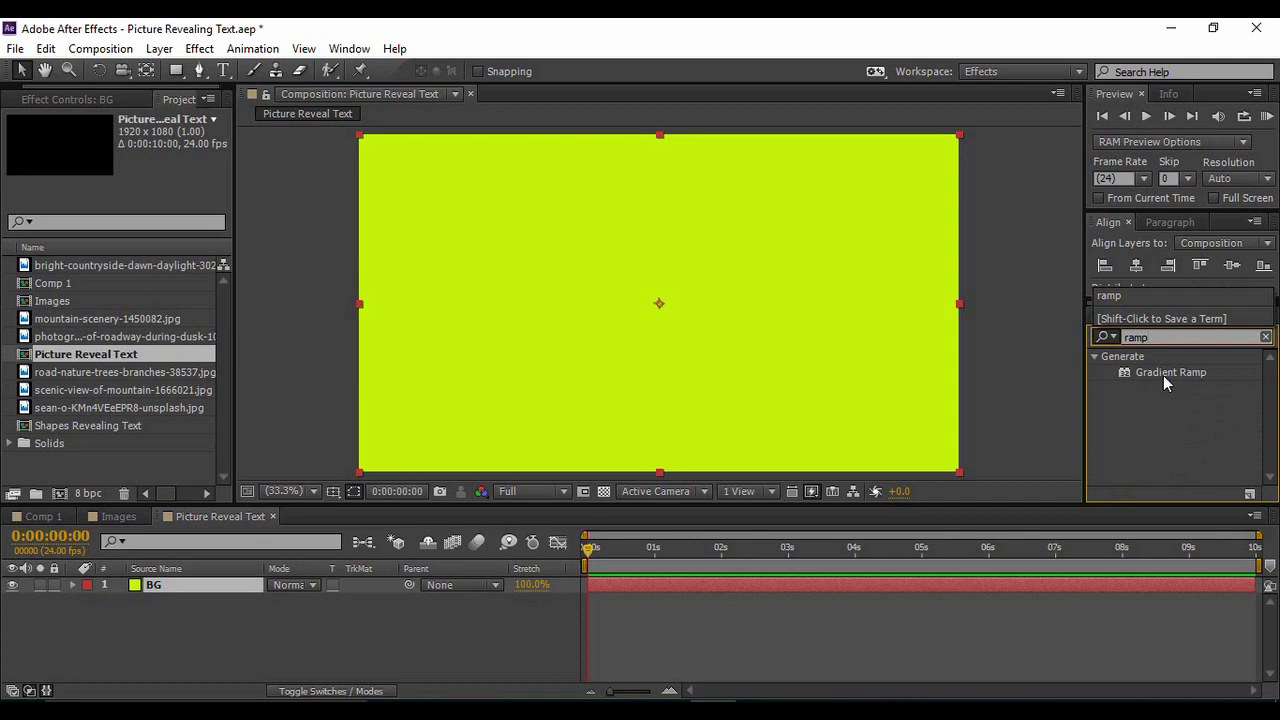
drag(1150, 376, 681, 340)
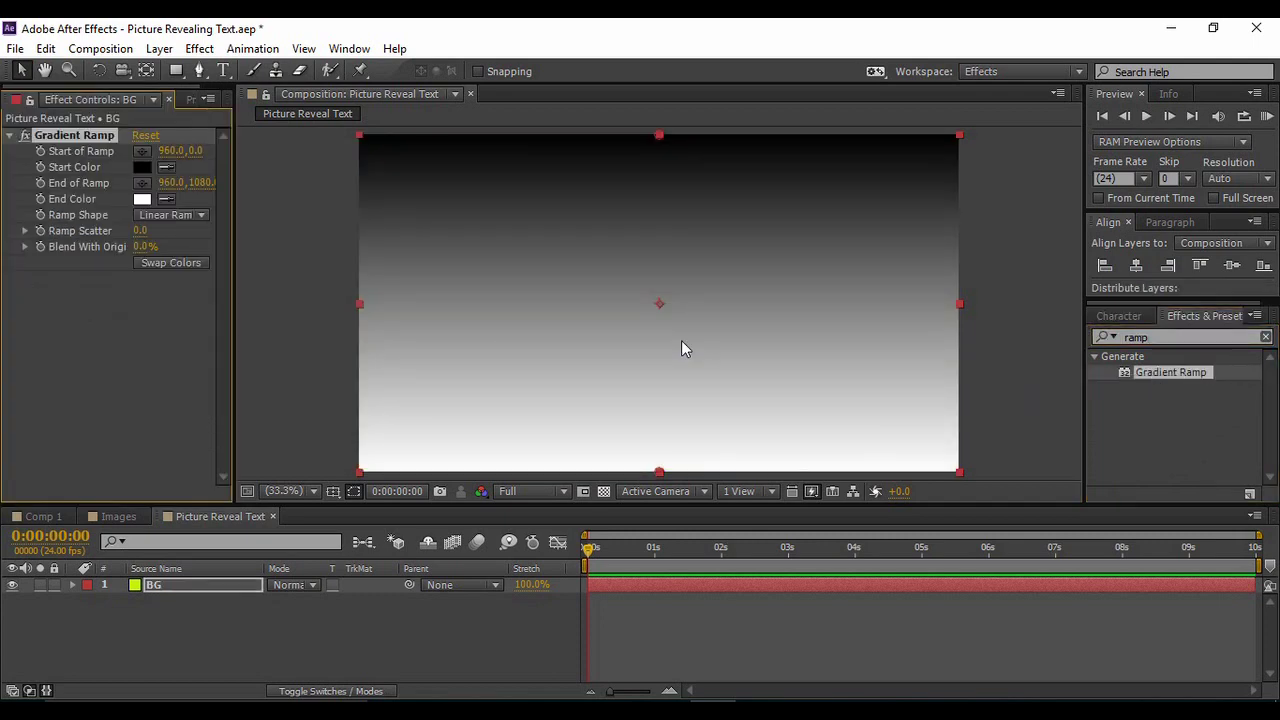
Make the gradient a Radial Ramp starting near the frame centre at 957, 540 and ending beyond the lower-left corner at -63, 1101
click(170, 218)
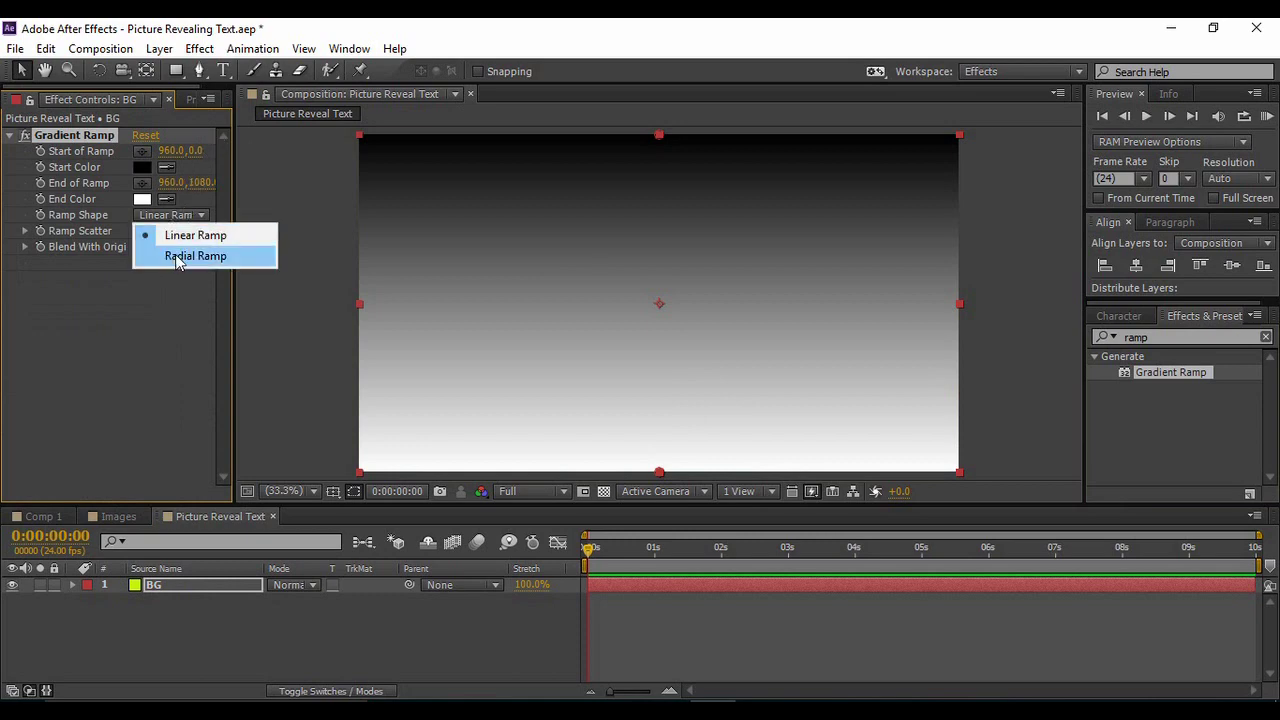
click(180, 257)
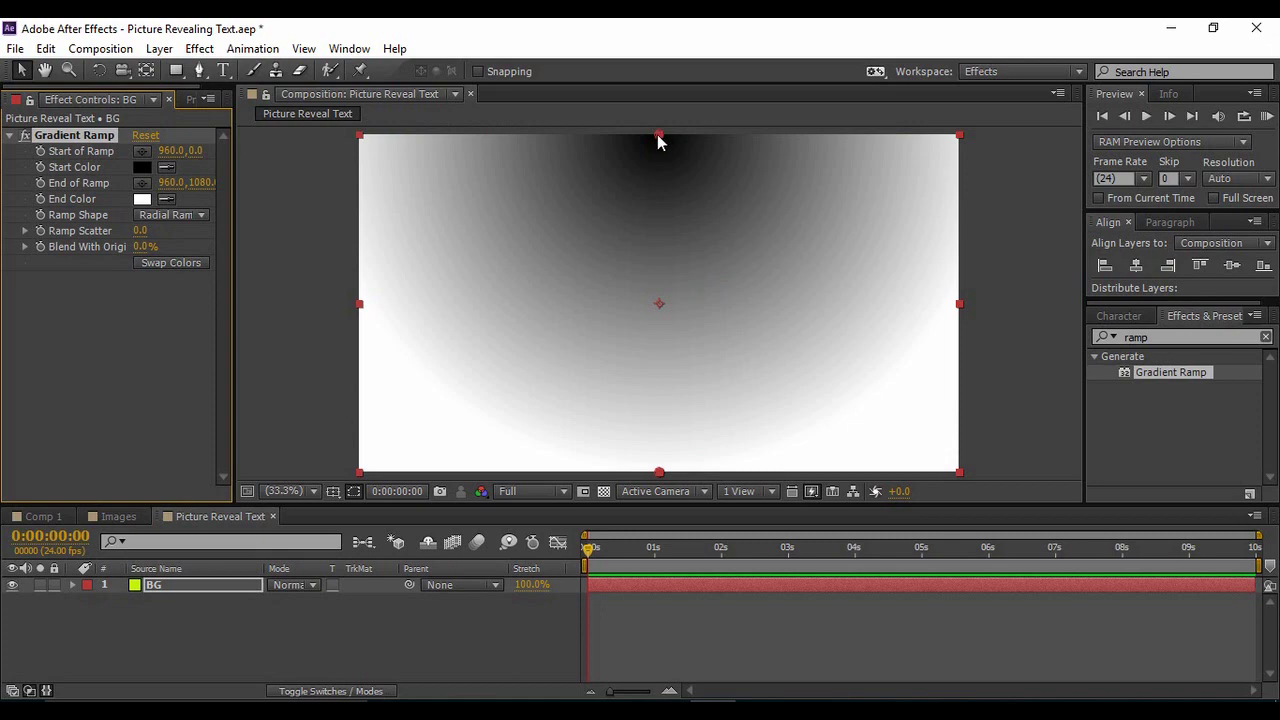
drag(658, 136, 657, 310)
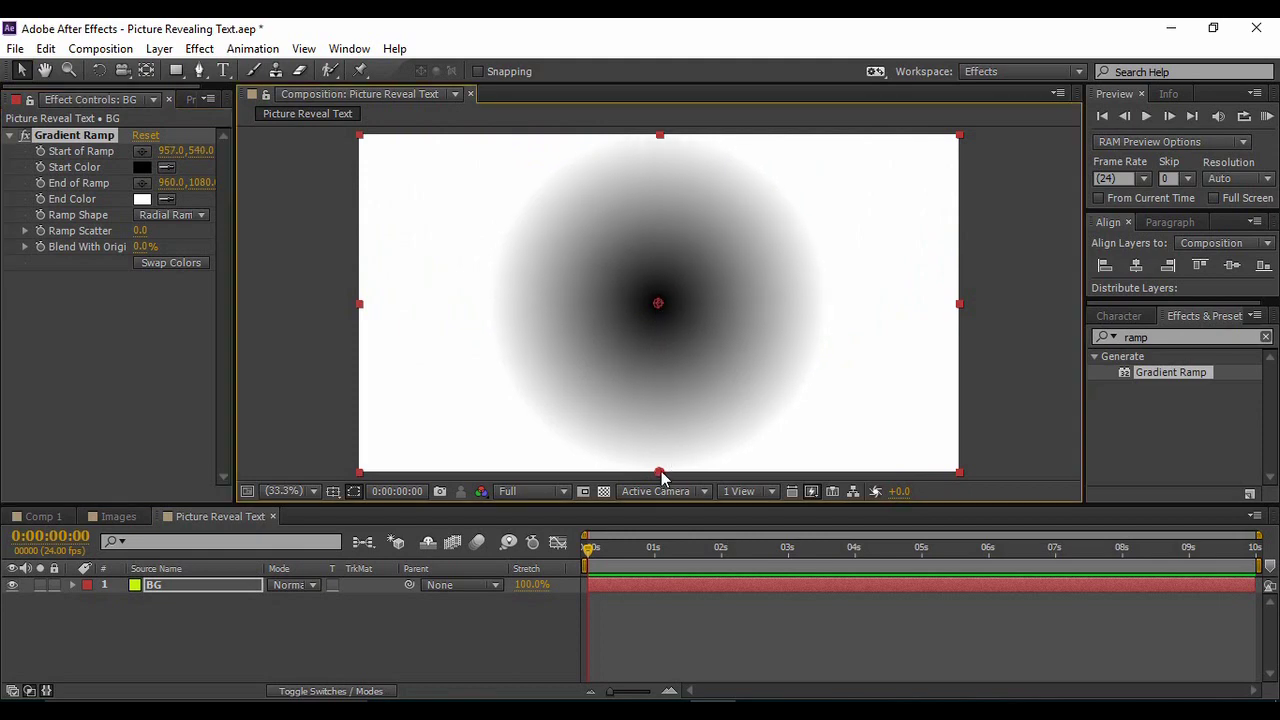
drag(660, 474, 341, 482)
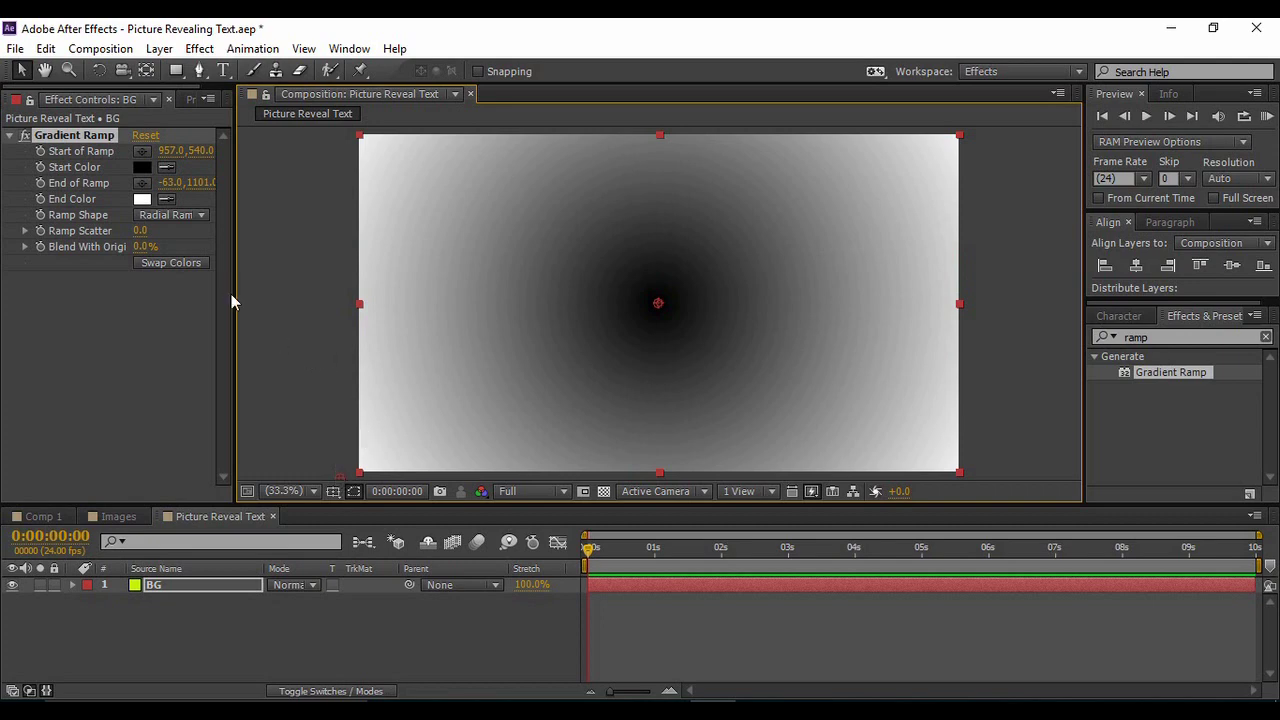
Set the gradient's start colour to dark grey and its end colour to medium grey, and lock the BG layer
click(143, 202)
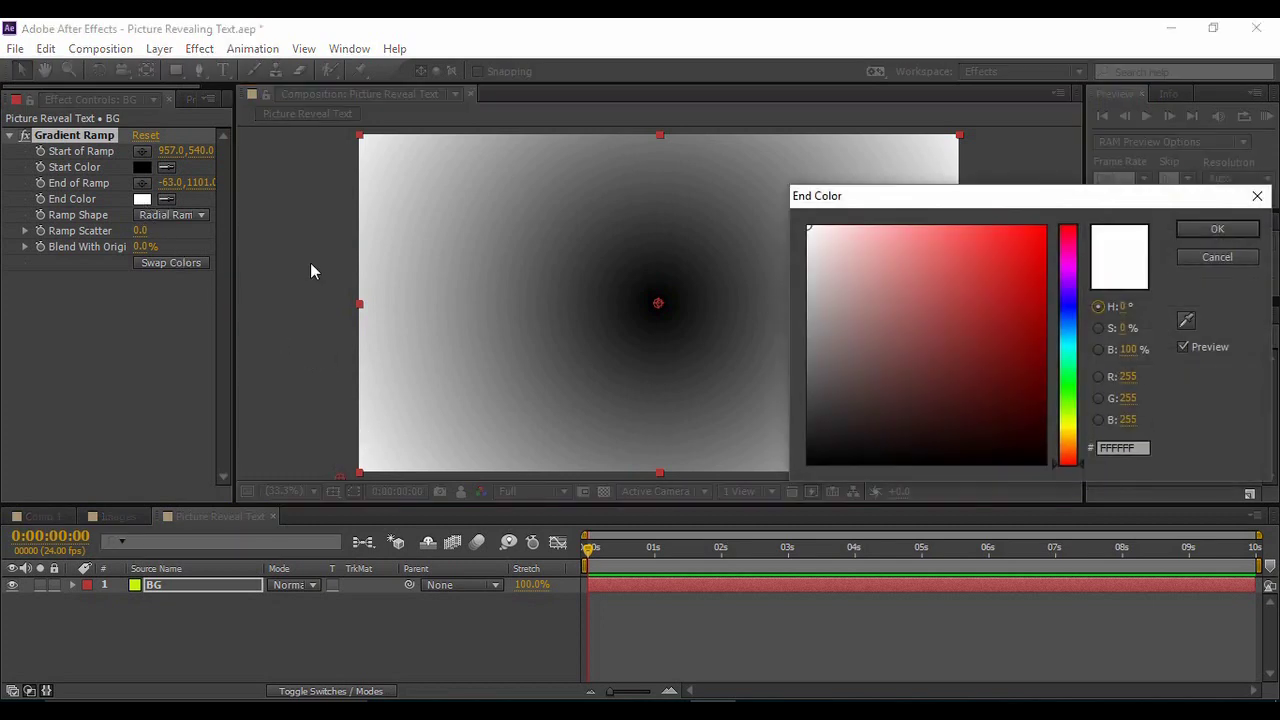
drag(814, 371, 806, 409)
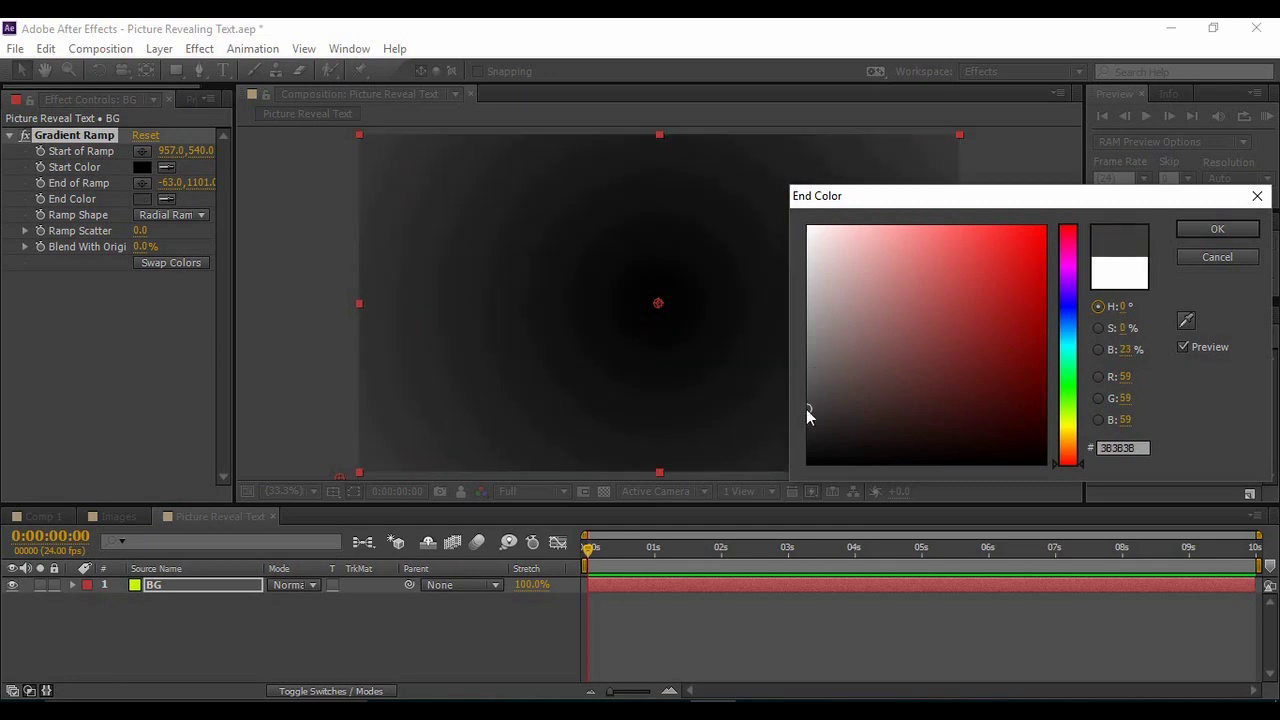
click(1190, 226)
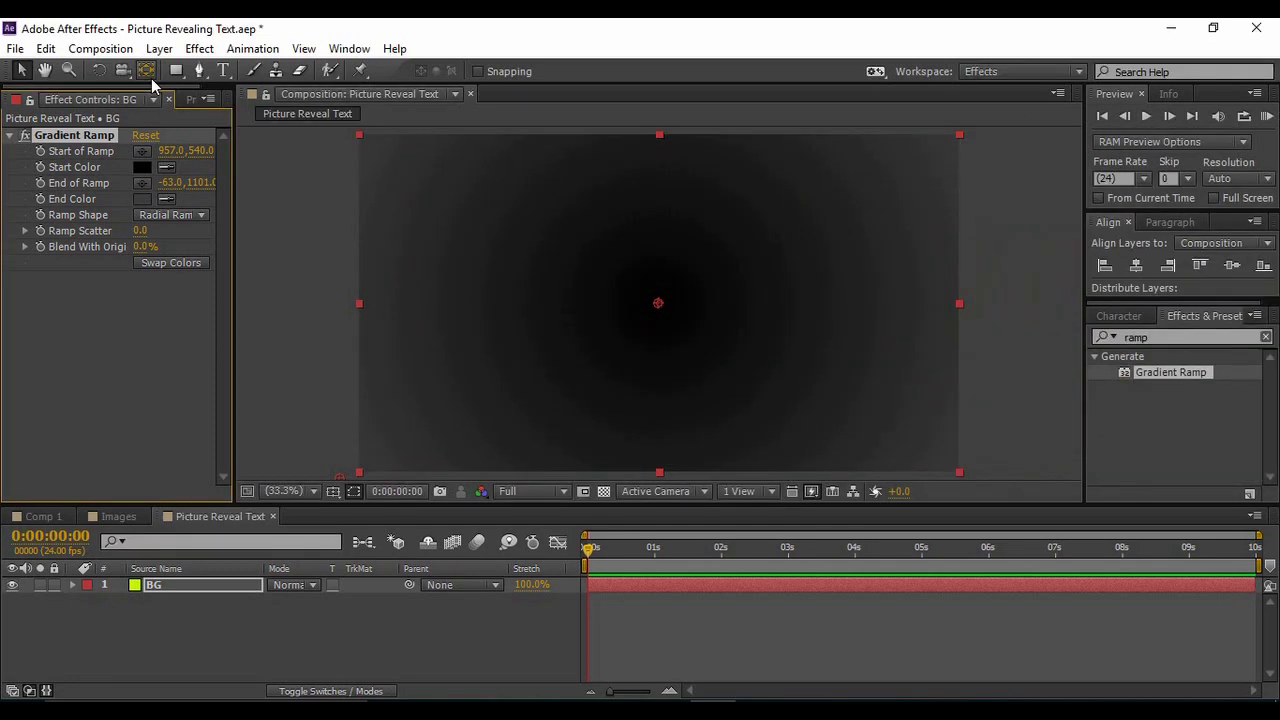
click(146, 166)
drag(809, 372, 809, 361)
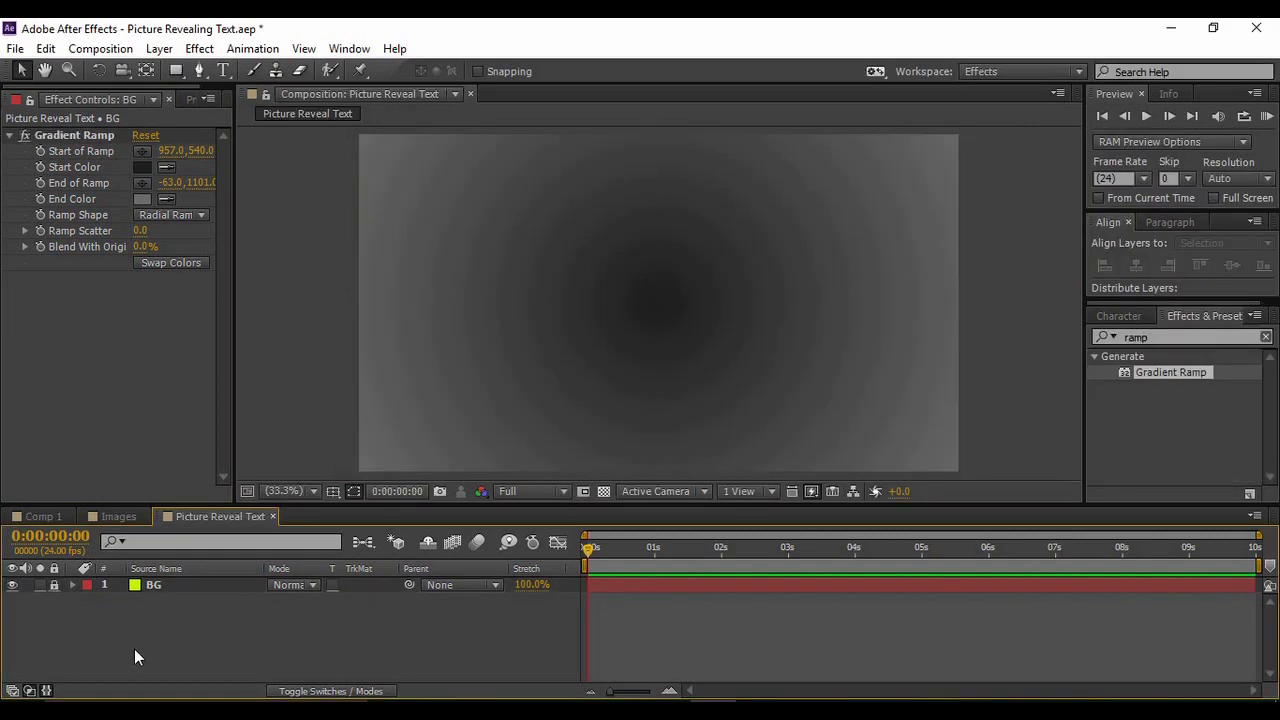
Display the Title/Action Safe overlay in the composition view
click(333, 491)
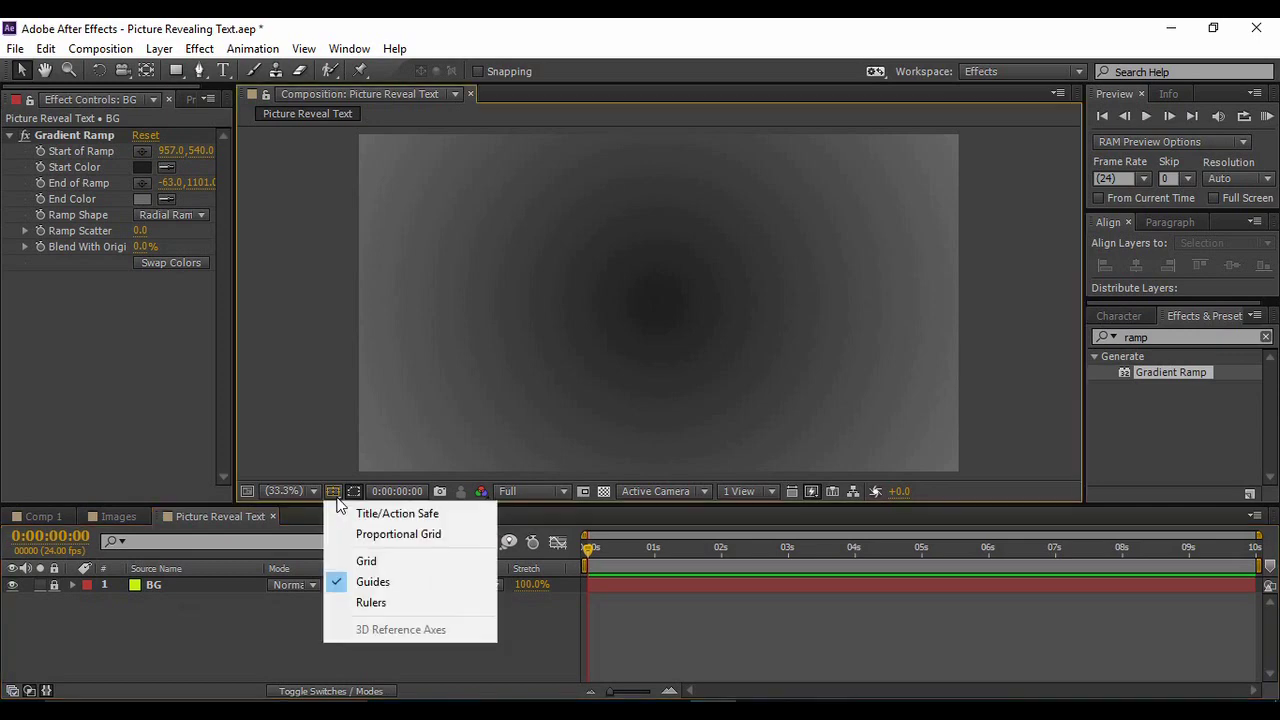
click(436, 521)
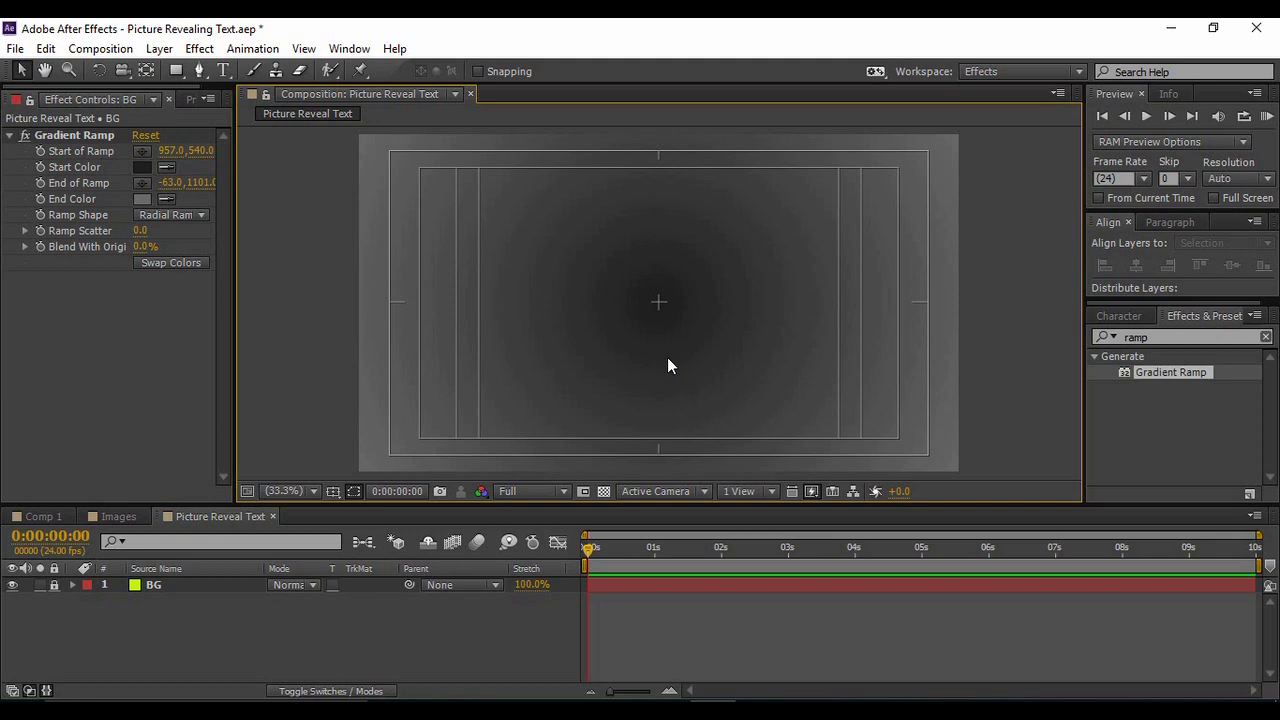
Draw a rectangle shape with a solid yellow fill and no stroke in the upper-right quarter of the composition
click(175, 72)
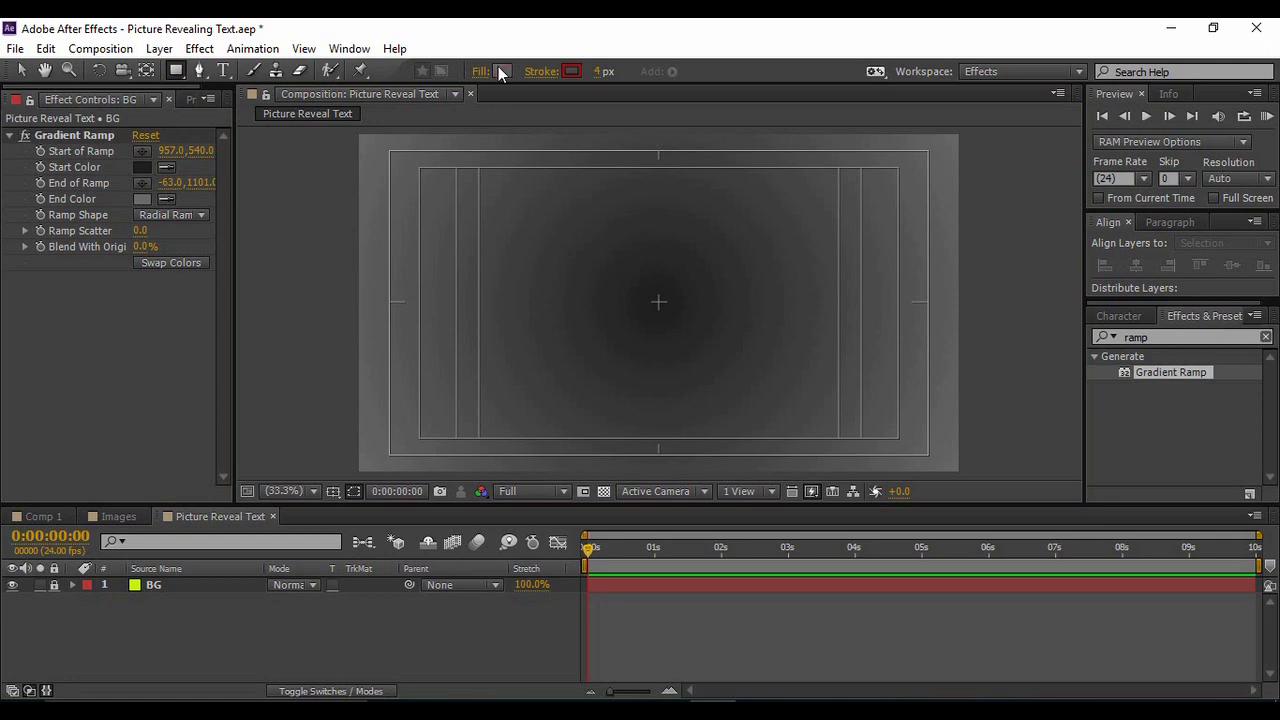
click(541, 72)
click(545, 315)
click(605, 423)
click(479, 71)
click(568, 315)
click(637, 421)
mouse_move(660, 193)
mouse_down()
mouse_move(746, 300)
mouse_move(838, 302)
mouse_move(838, 320)
mouse_up()
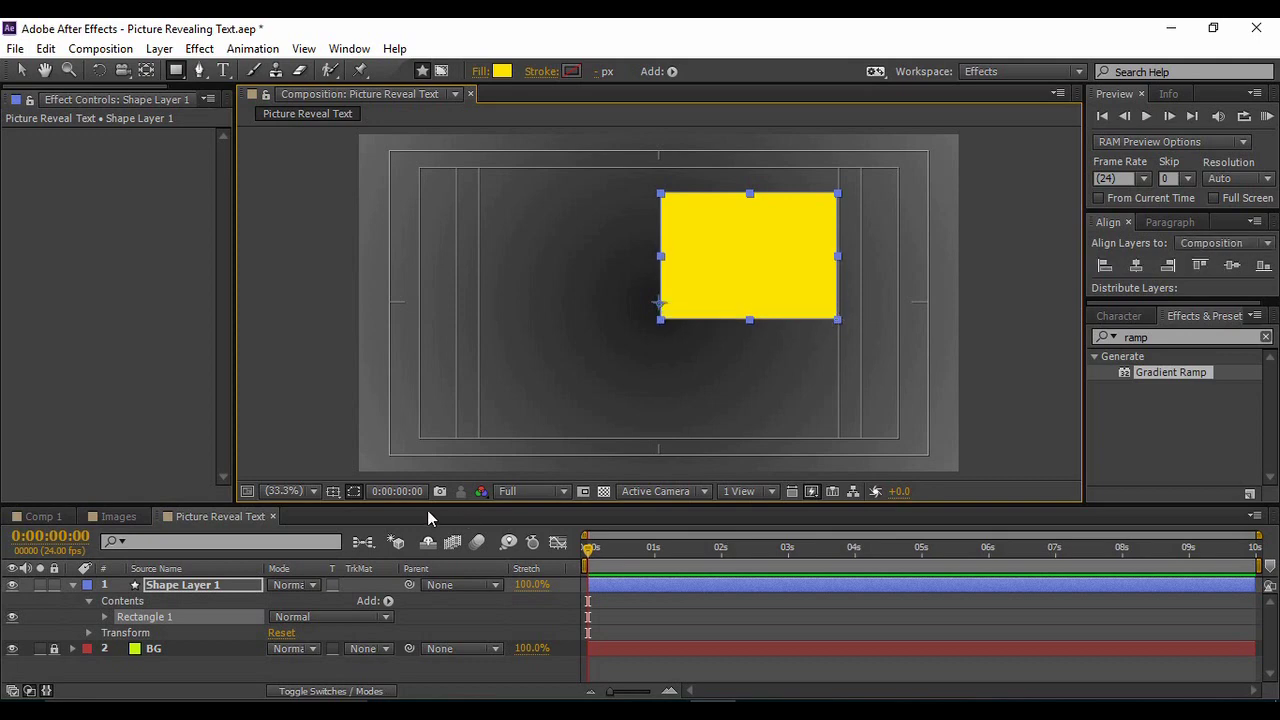
Centre the yellow rectangle's anchor point and move the rectangle so its lower-left corner meets the composition centre
key(slash)
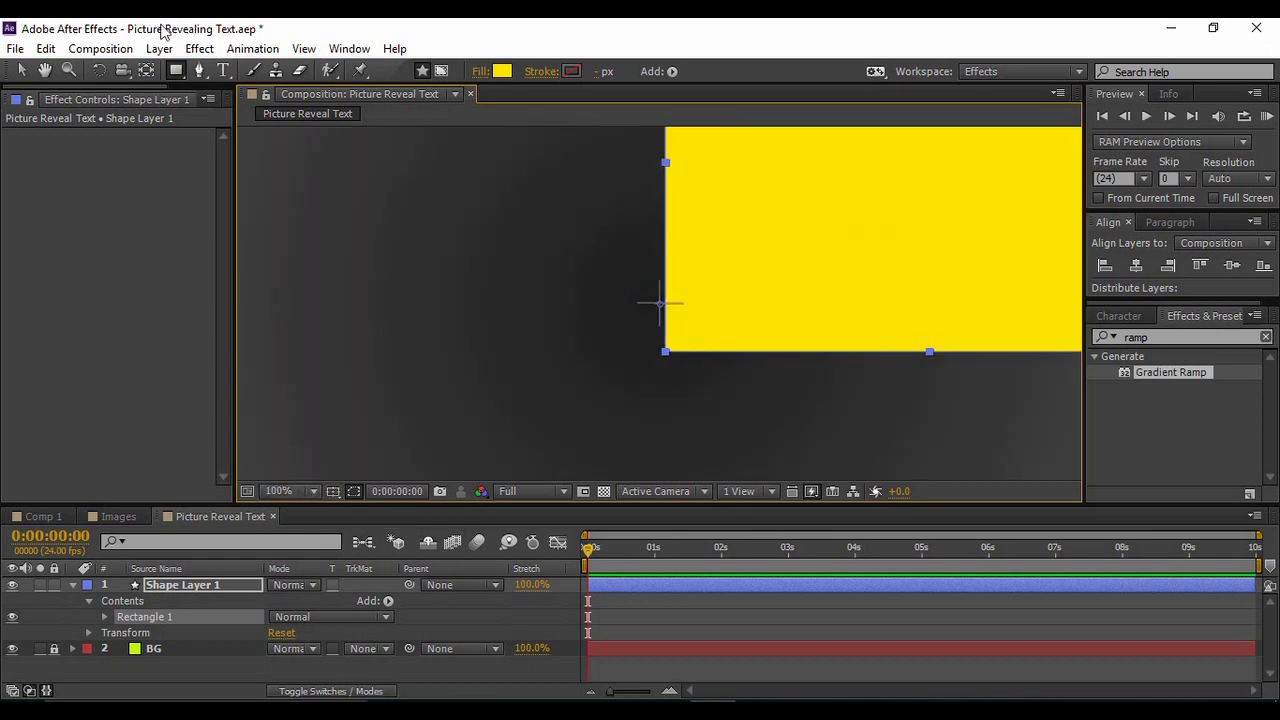
key(v)
drag(760, 267, 755, 220)
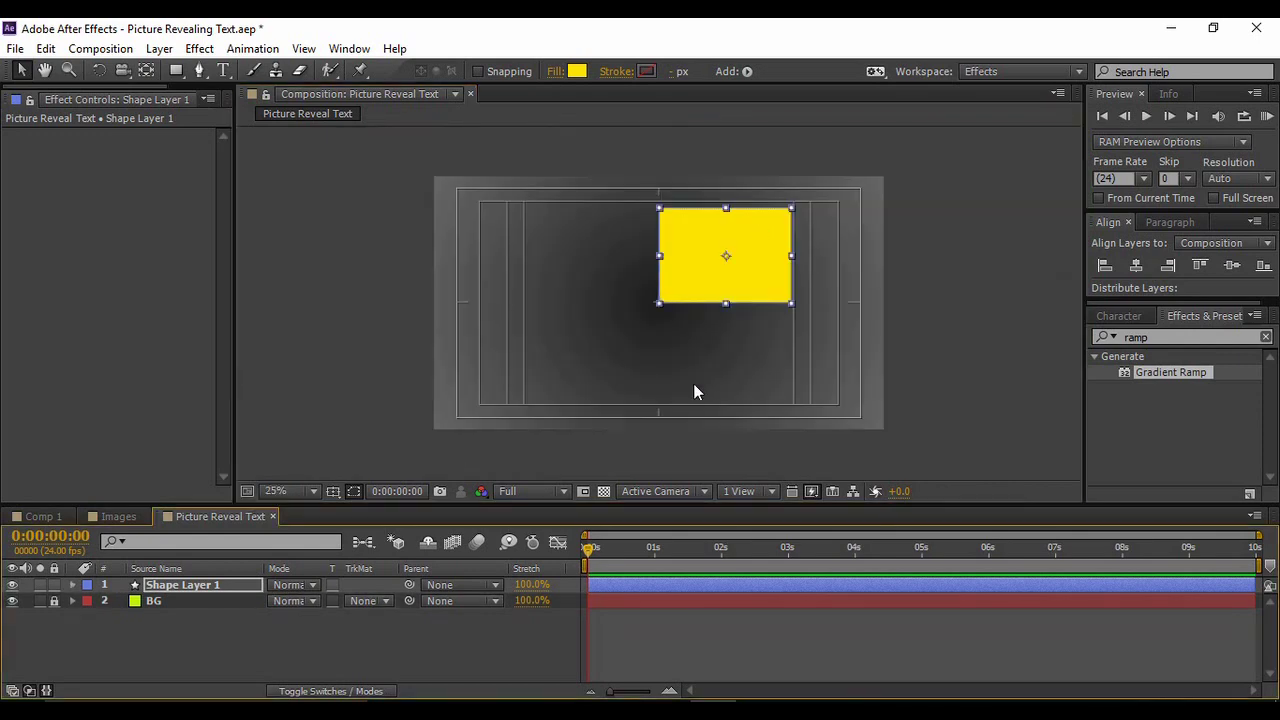
Duplicate the yellow rectangle layer and change the copy's fill to pinkish red
click(195, 587)
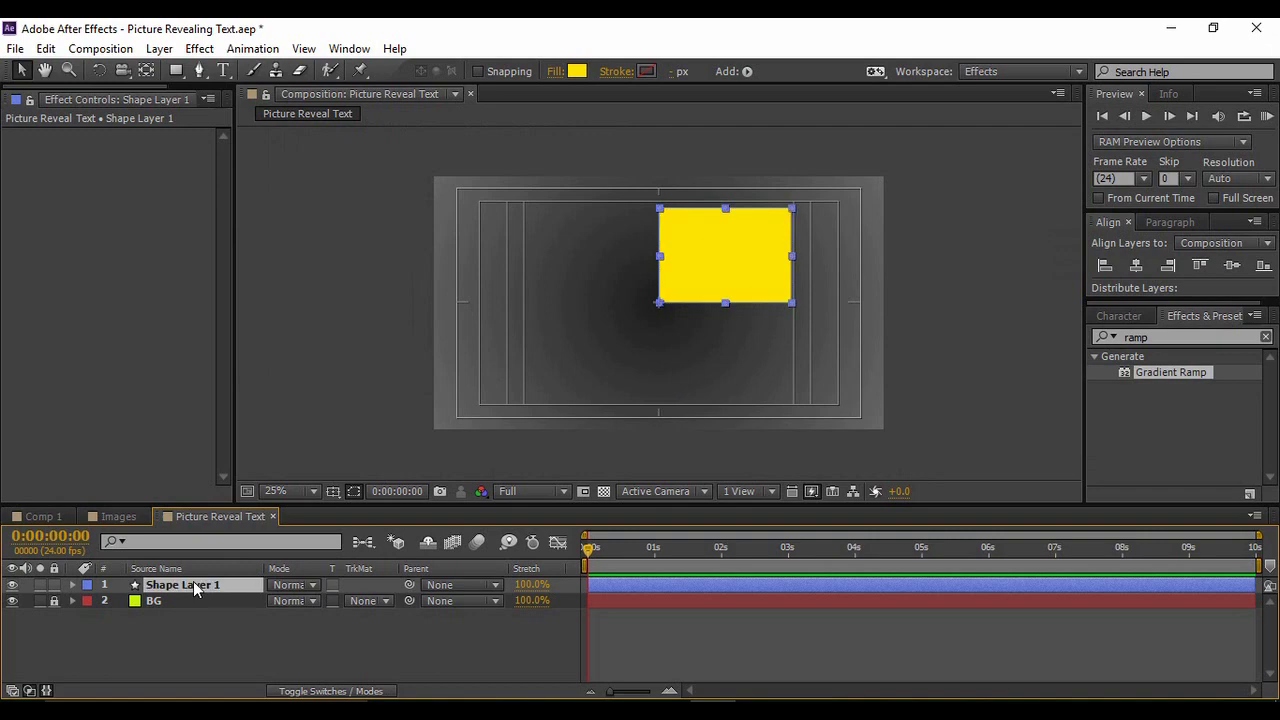
key(ctrl+d)
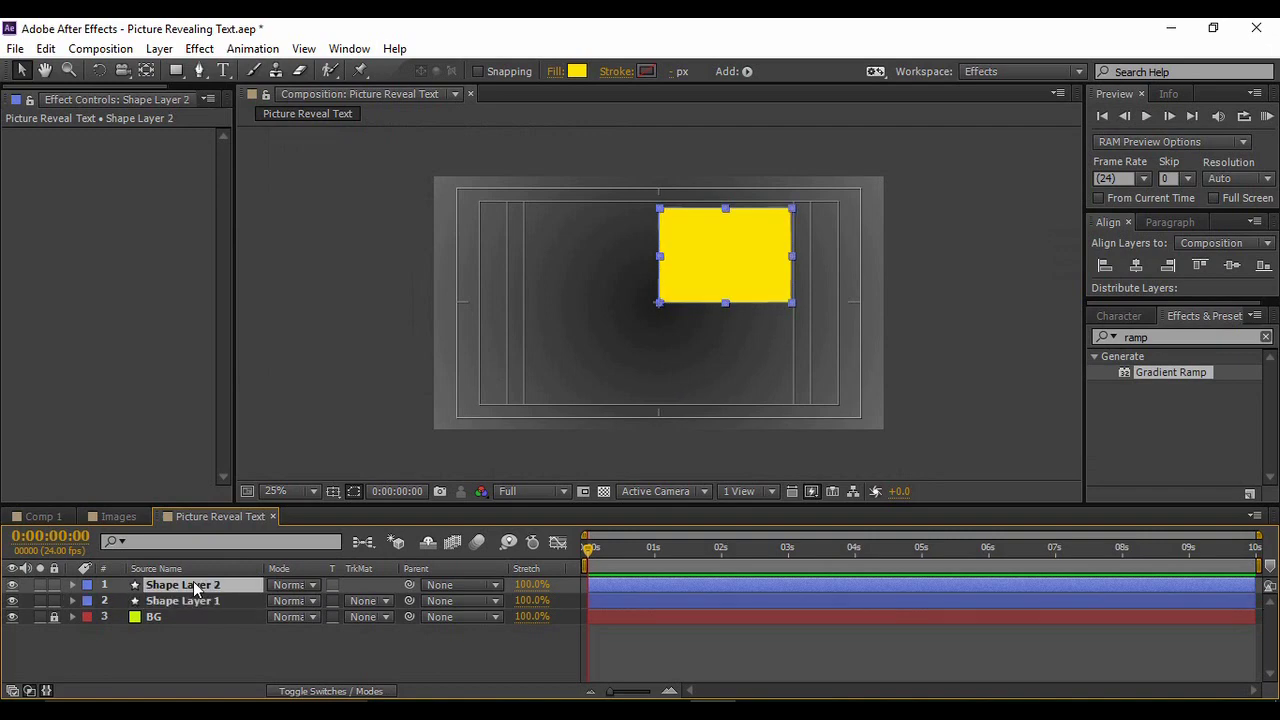
click(579, 72)
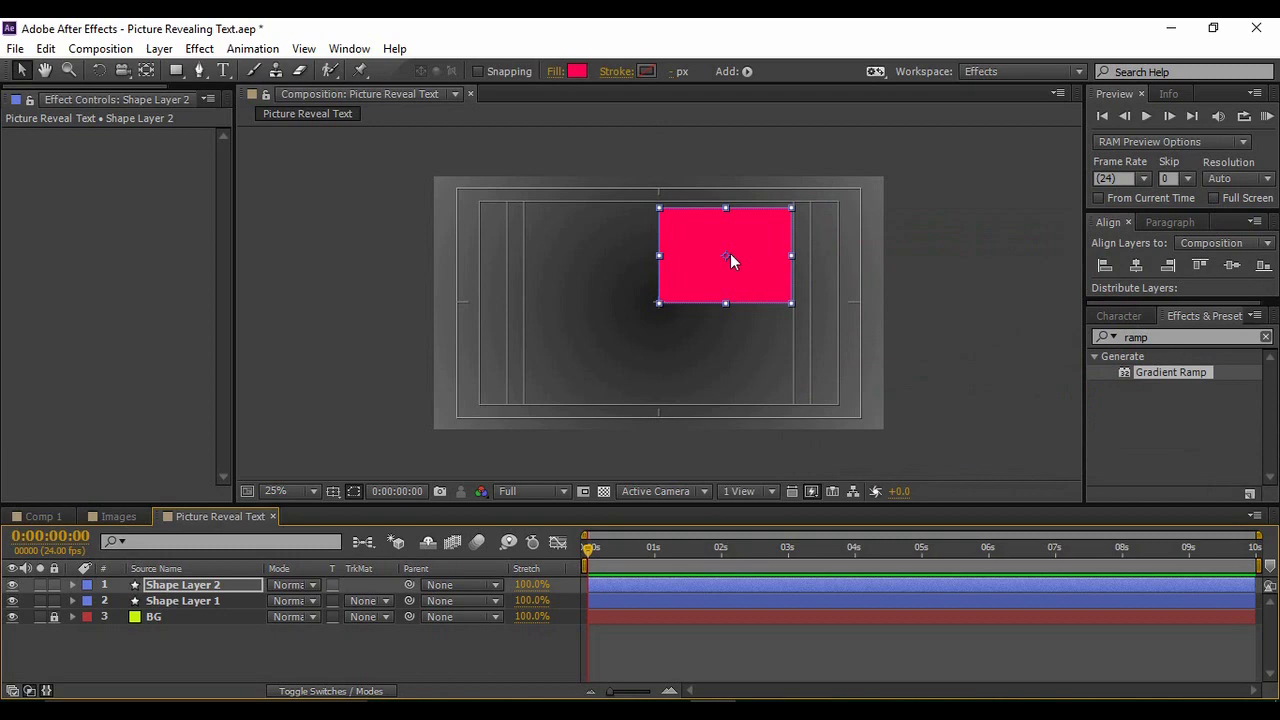
Move the pinkish-red rectangle directly below the yellow one so their edges meet precisely at the composition centre
drag(730, 253, 731, 348)
key(period)
key(period)
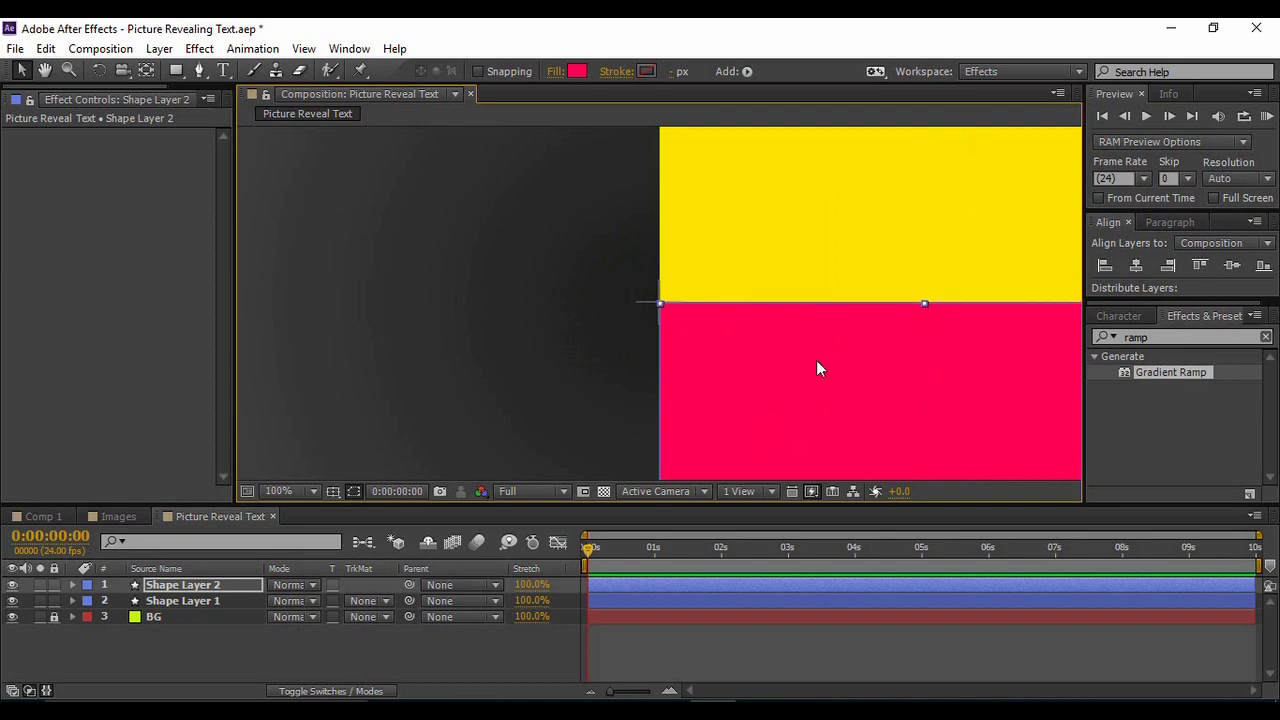
key(period)
key(period)
drag(816, 357, 816, 356)
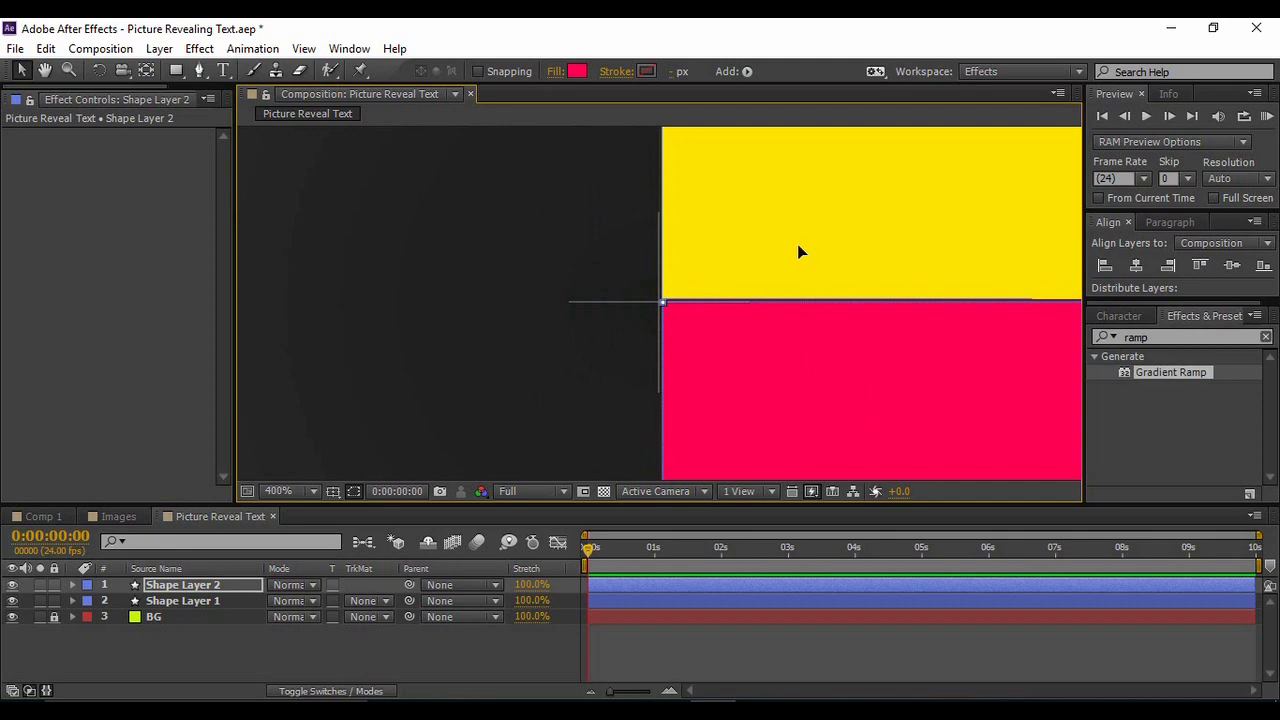
key(comma)
key(comma)
key(comma)
key(comma)
Duplicate Shape Layer 2 and set the copy's fill to lime green BAFF00
click(202, 585)
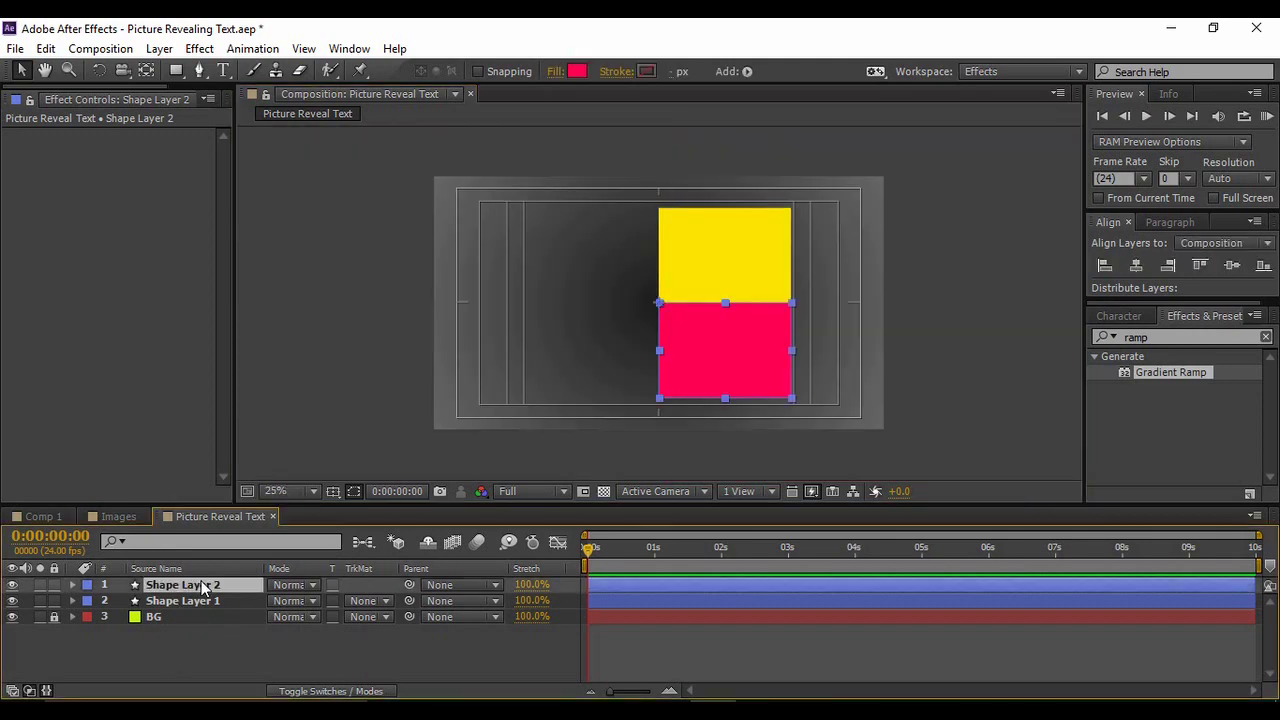
key(ctrl+d)
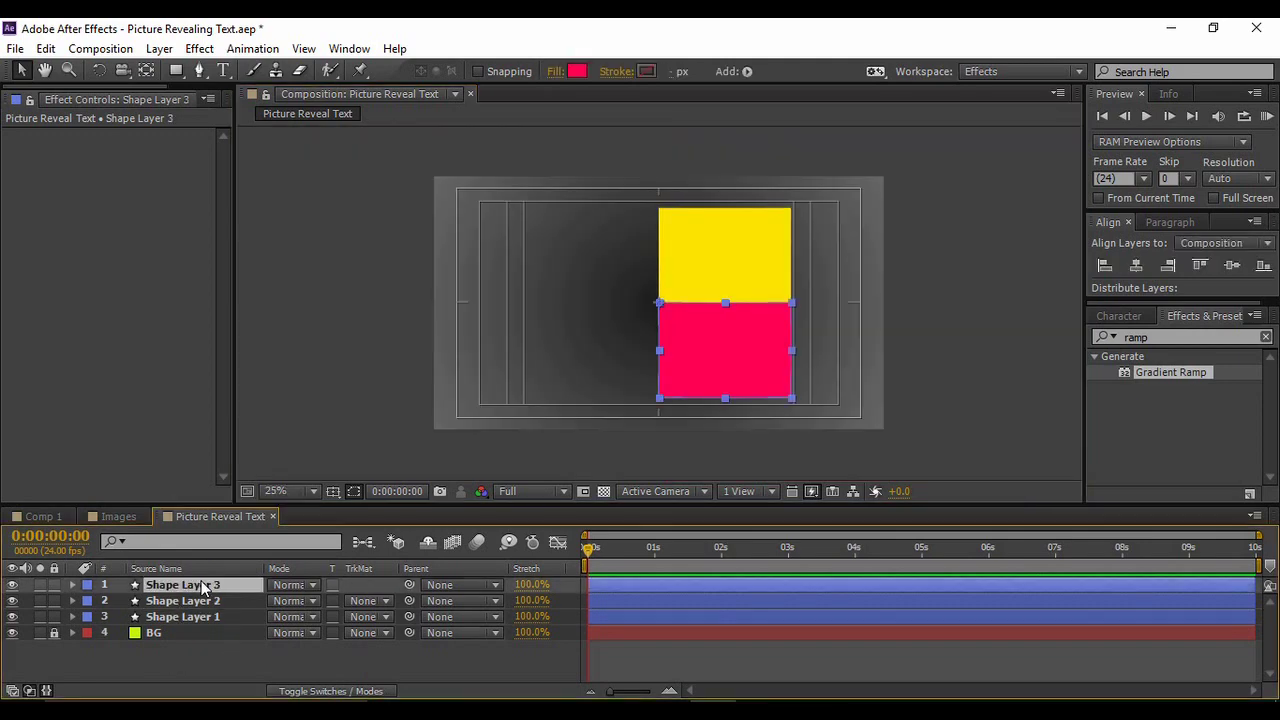
click(578, 72)
drag(1075, 410, 1070, 420)
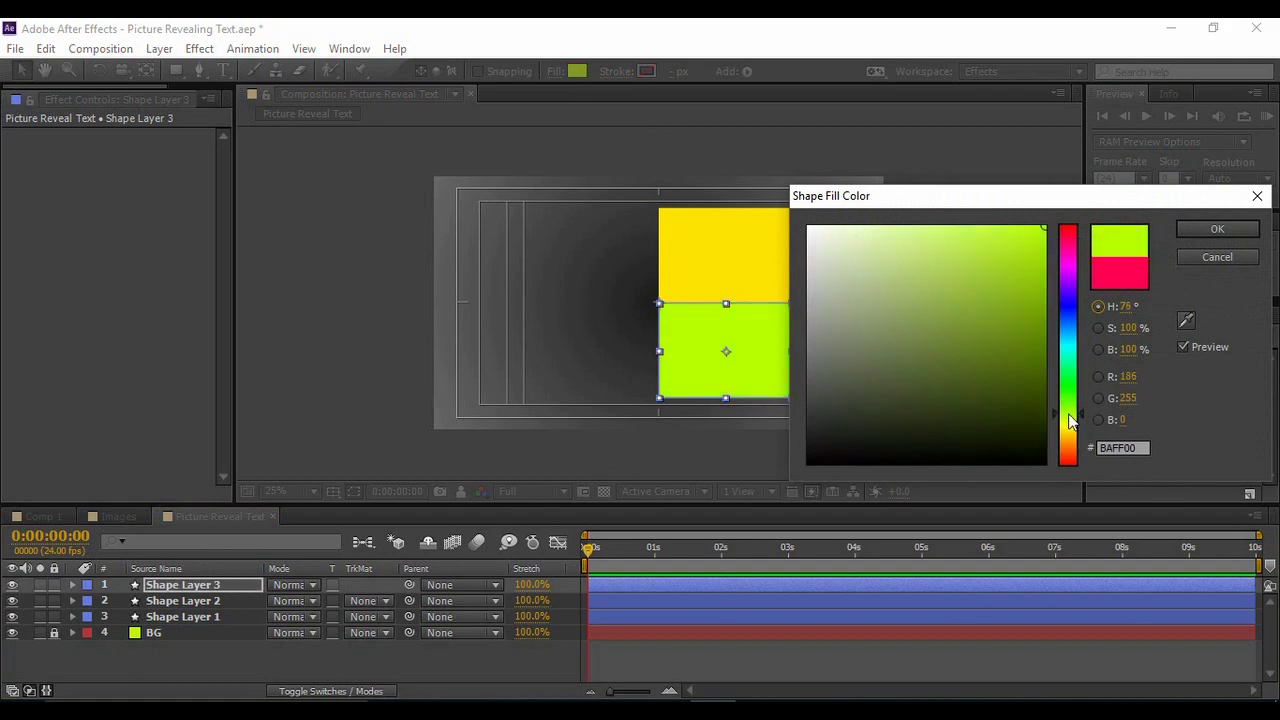
click(1213, 230)
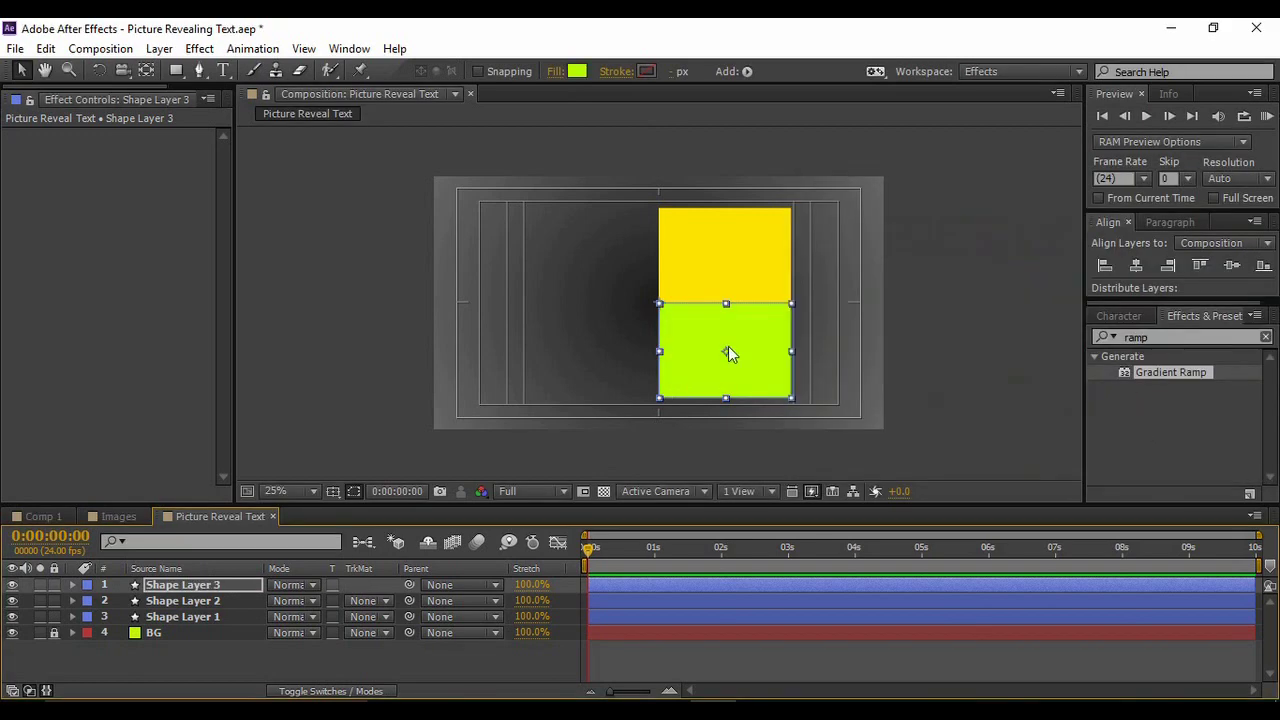
Move the lime green rectangle directly left of the pinkish-red one so its upper-right corner meets the composition centre
drag(741, 330, 610, 333)
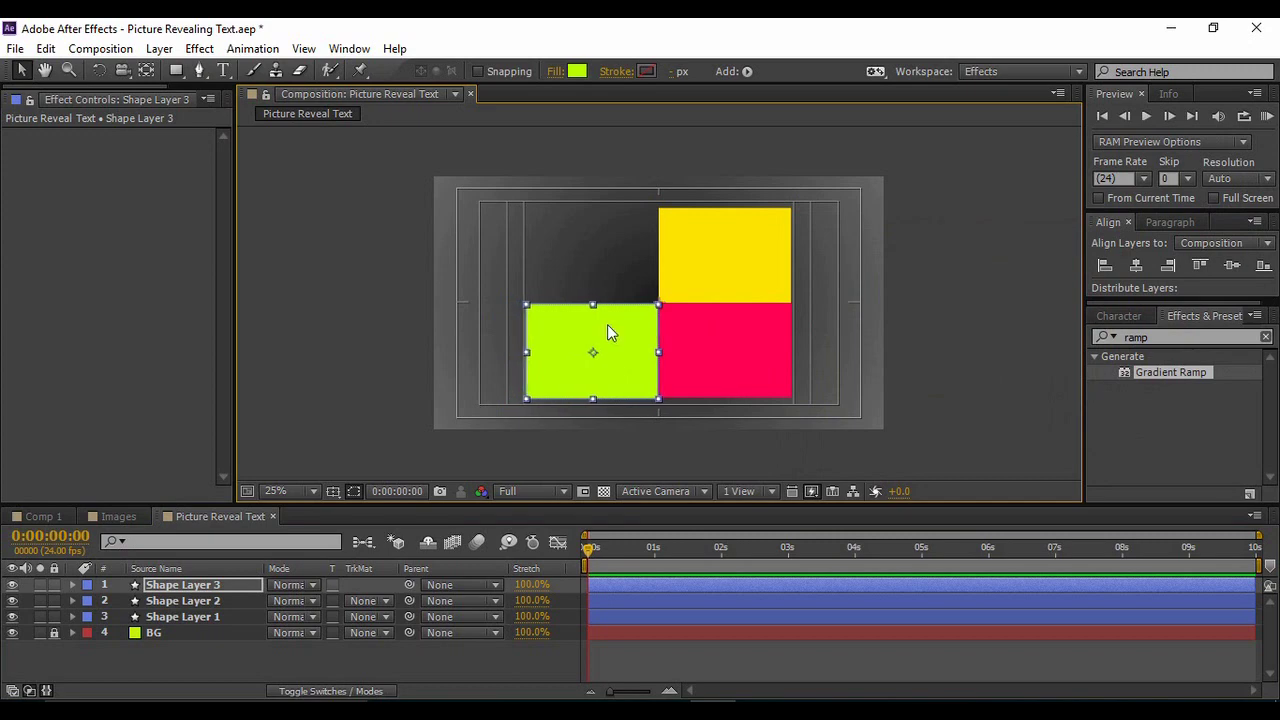
scroll(607, 325, up, 8)
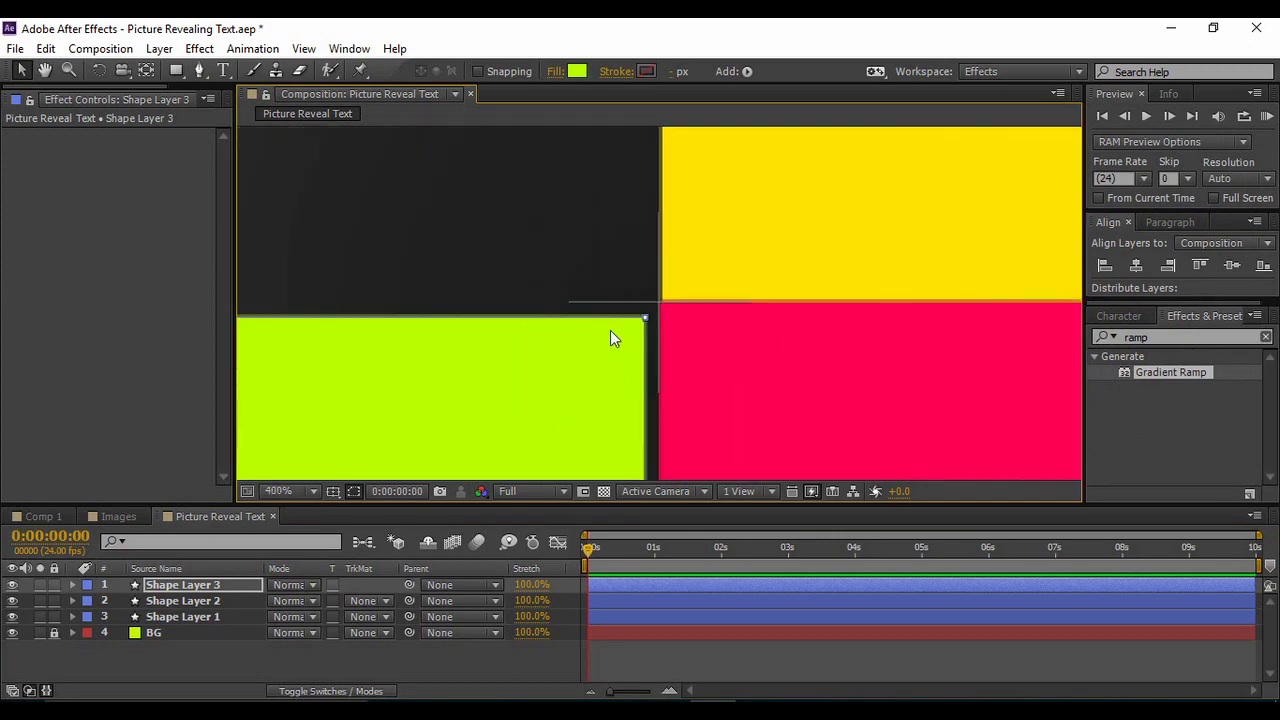
drag(611, 332, 622, 313)
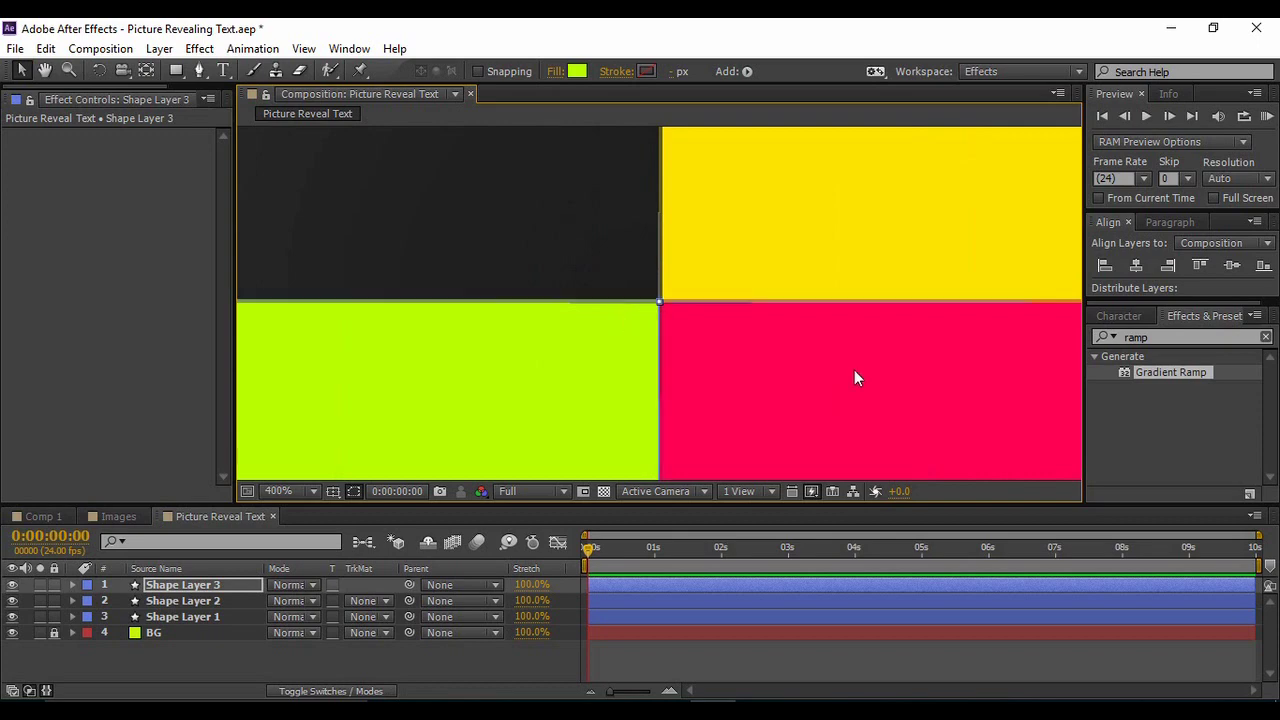
scroll(286, 481, down, 5)
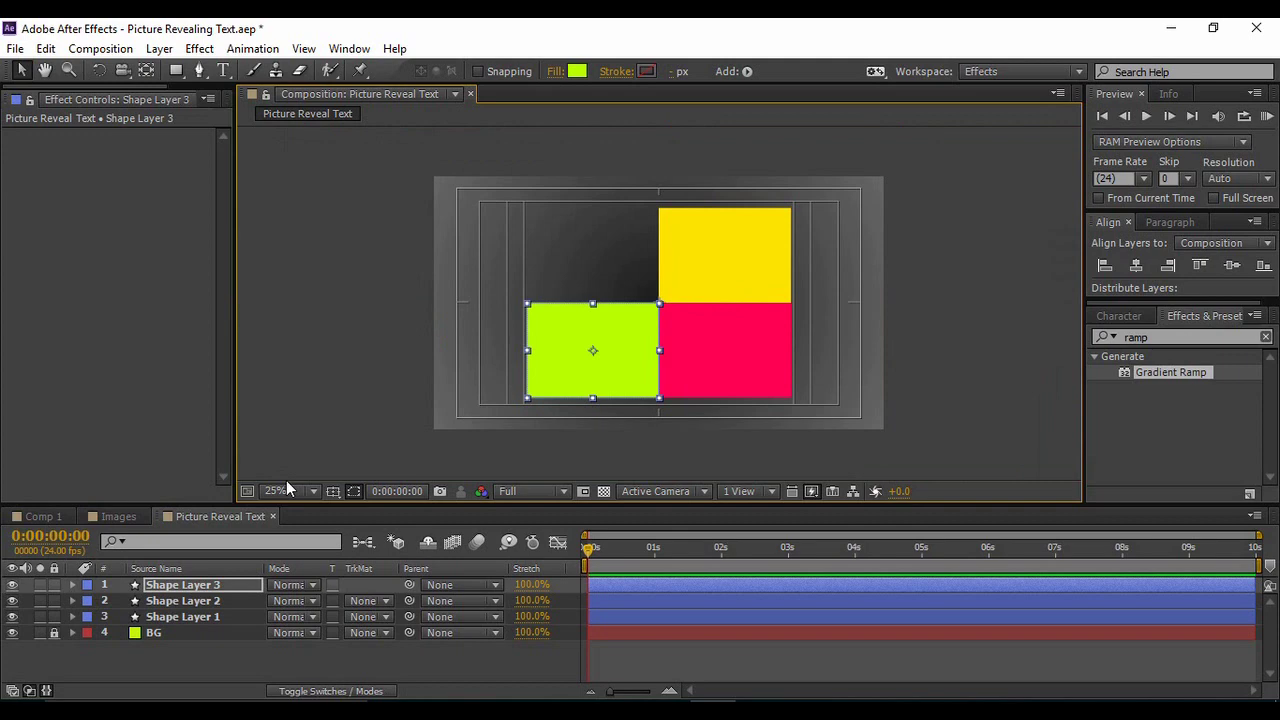
Duplicate Shape Layer 3 and set the copy's fill to blue
click(216, 588)
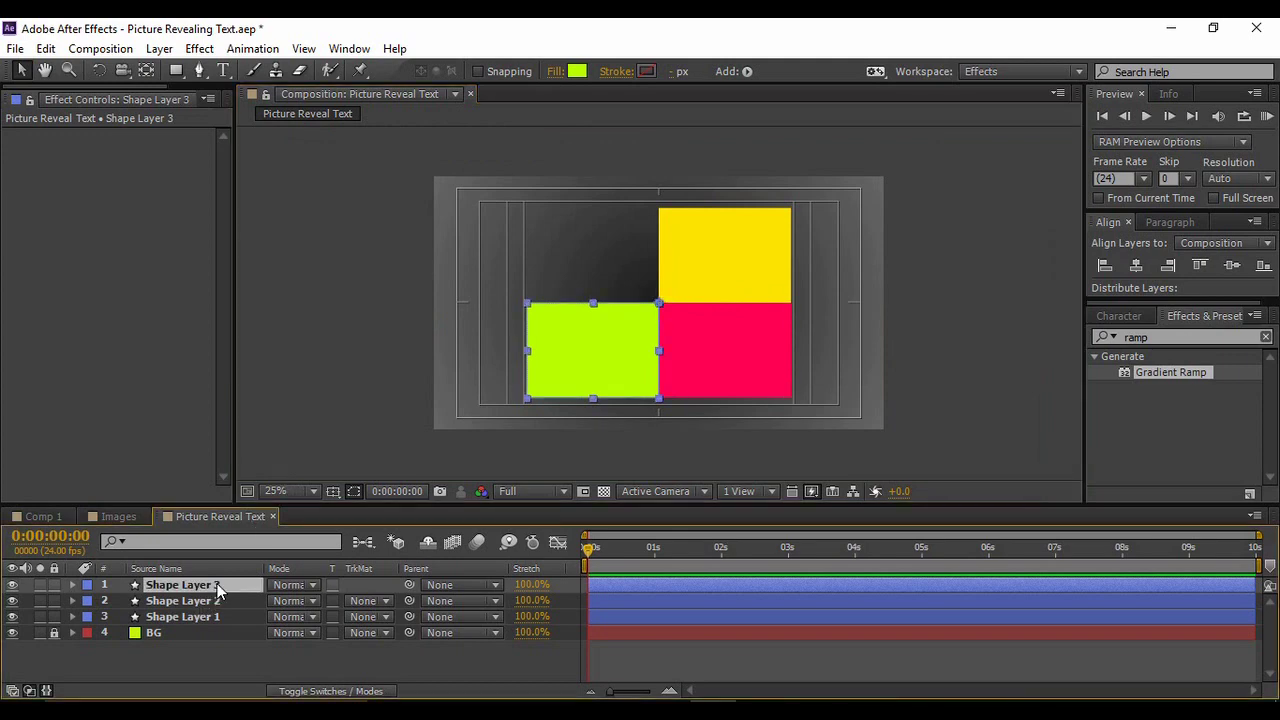
key(ctrl+d)
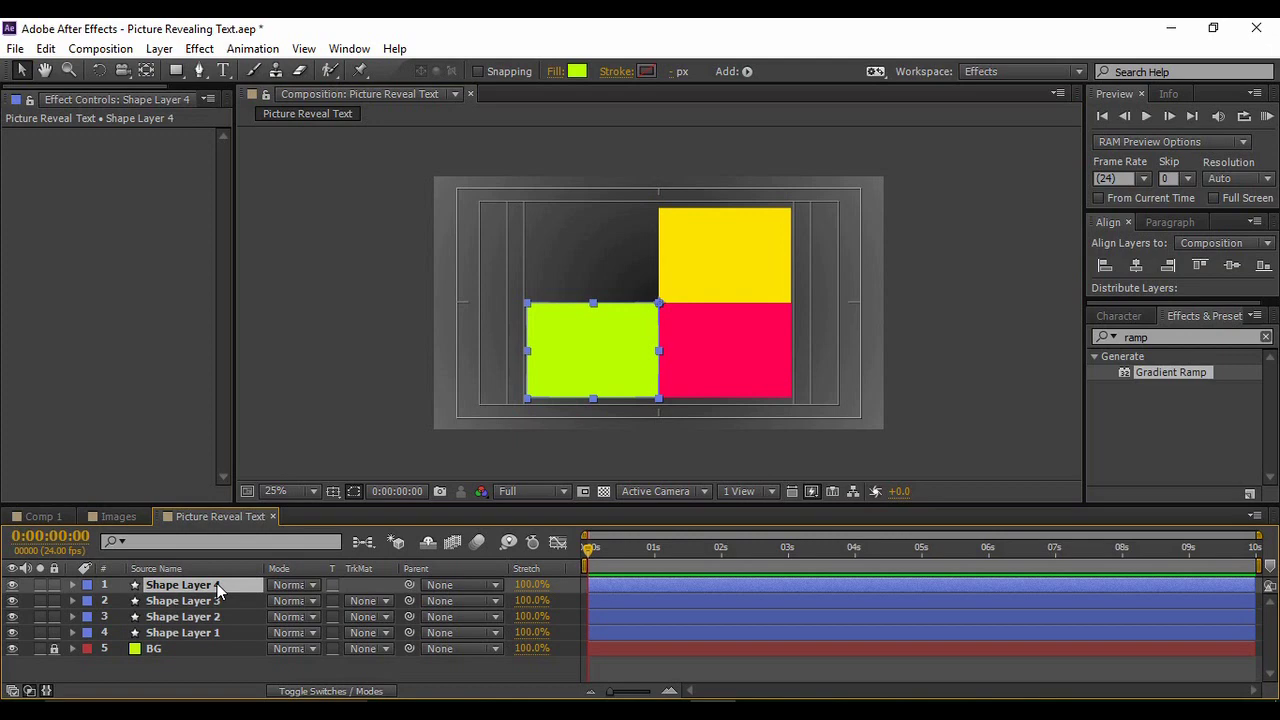
click(575, 72)
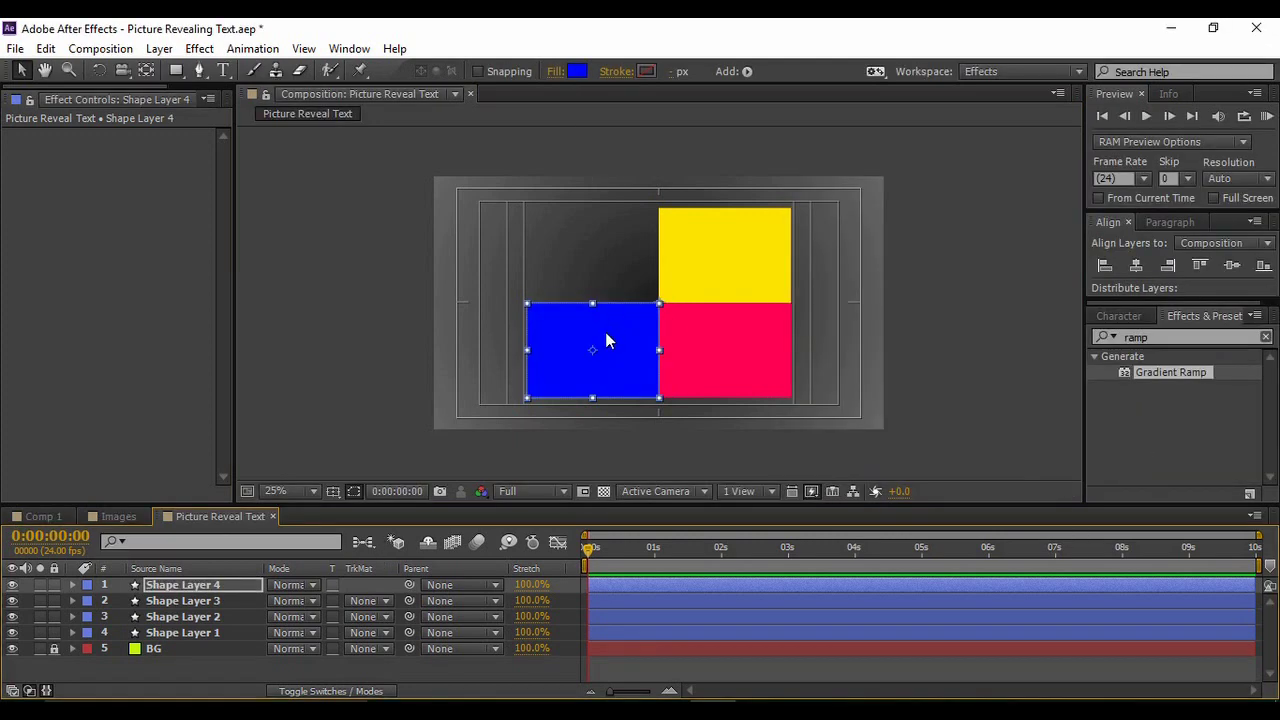
Move the blue rectangle directly above the lime green one so its lower-right corner meets the composition centre
drag(605, 333, 606, 237)
scroll(606, 237, up, 4)
scroll(607, 240, up, 3)
drag(600, 238, 567, 255)
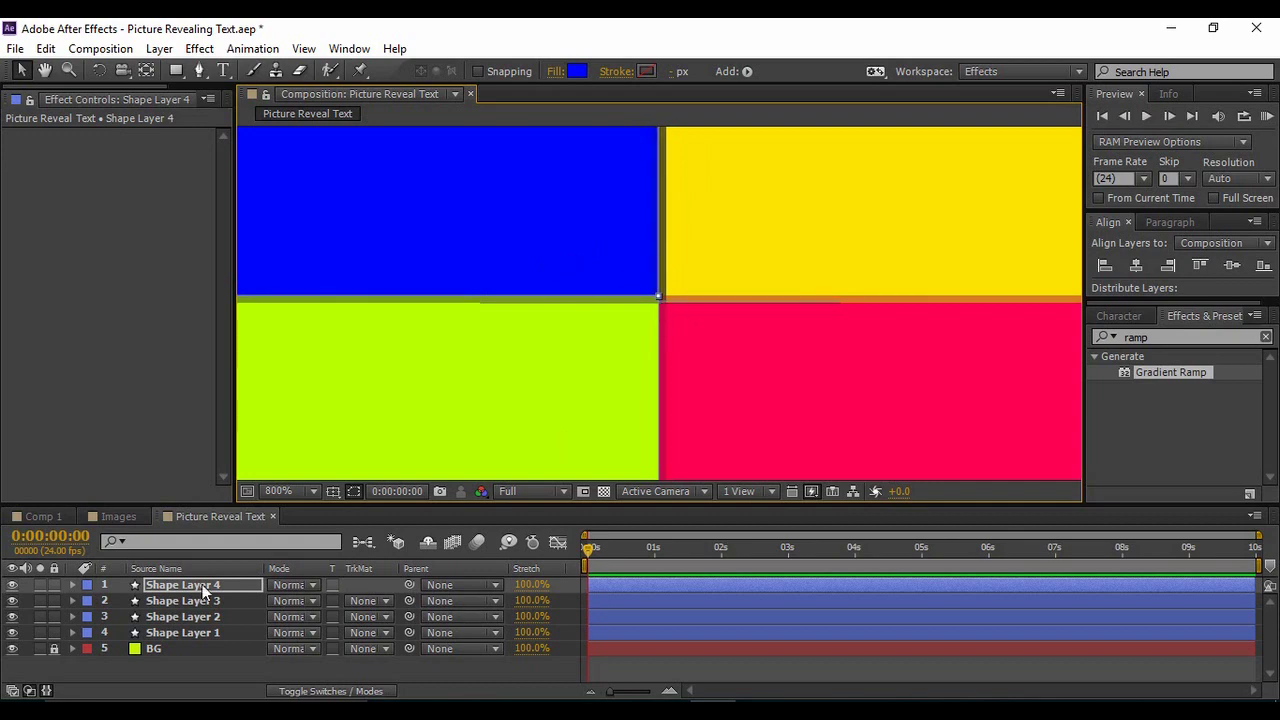
Turn off the Title/Action Safe overlay and deselect the blue rectangle
click(327, 489)
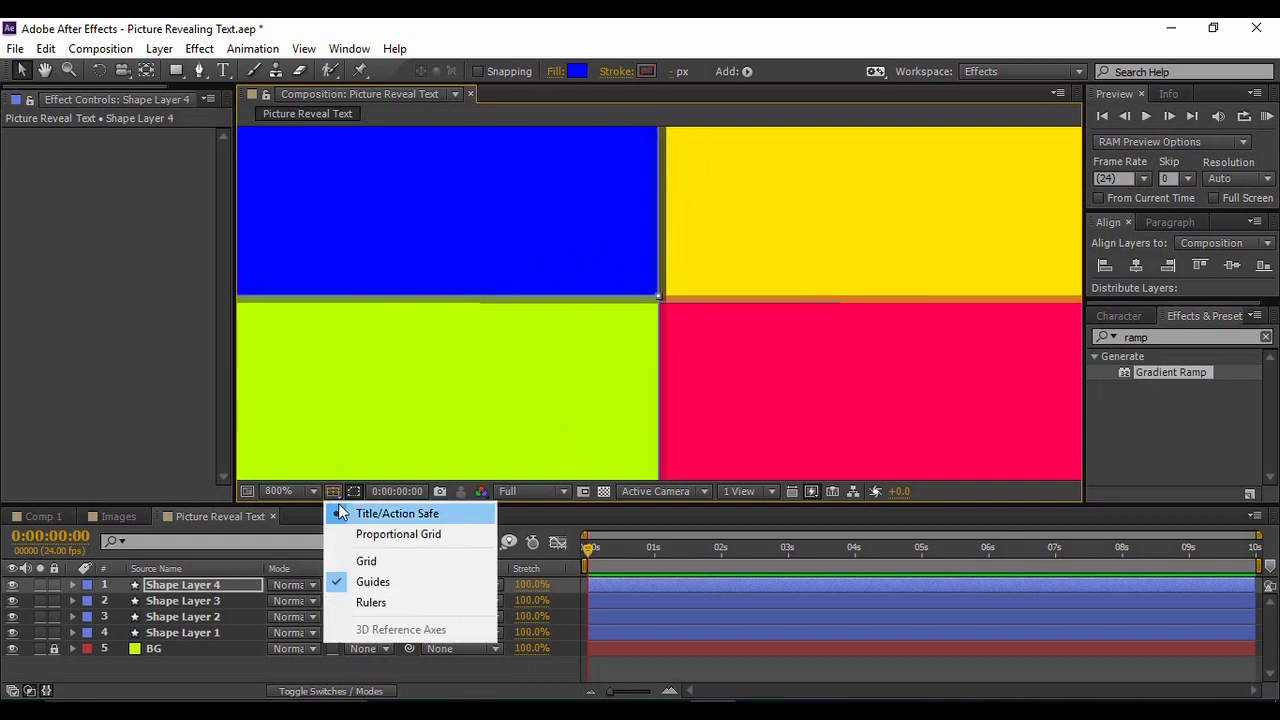
click(344, 511)
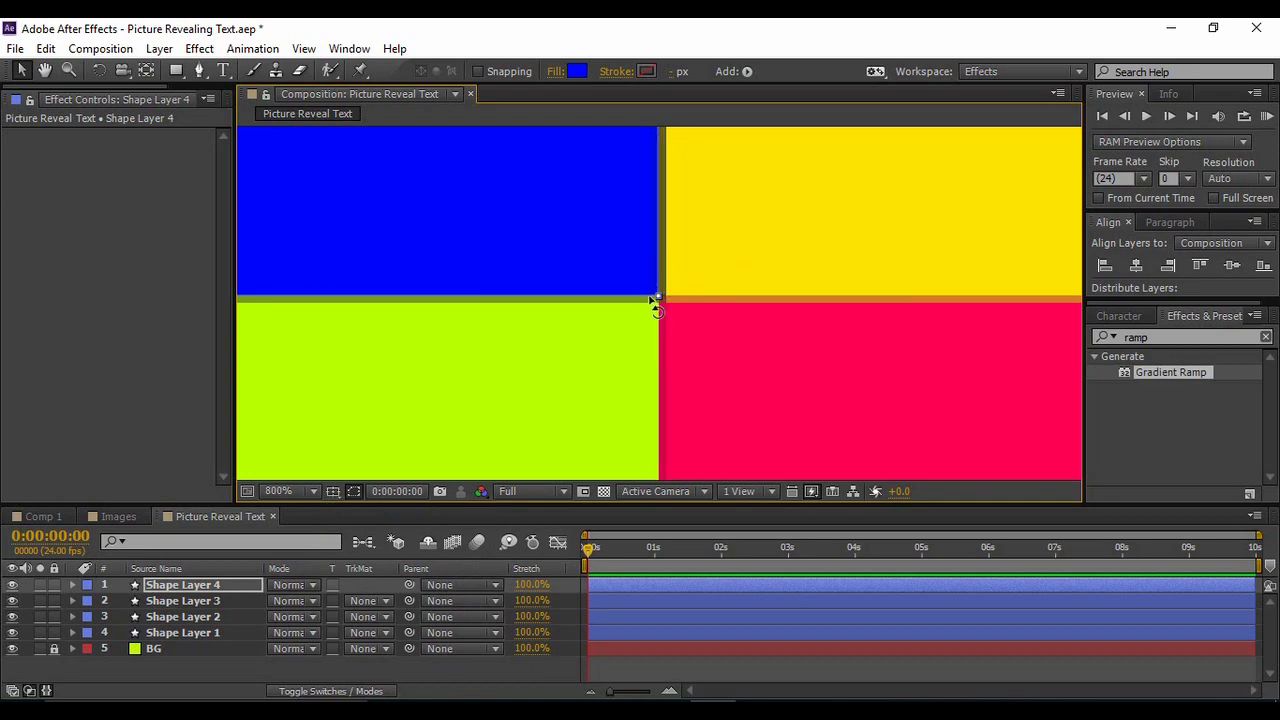
click(265, 394)
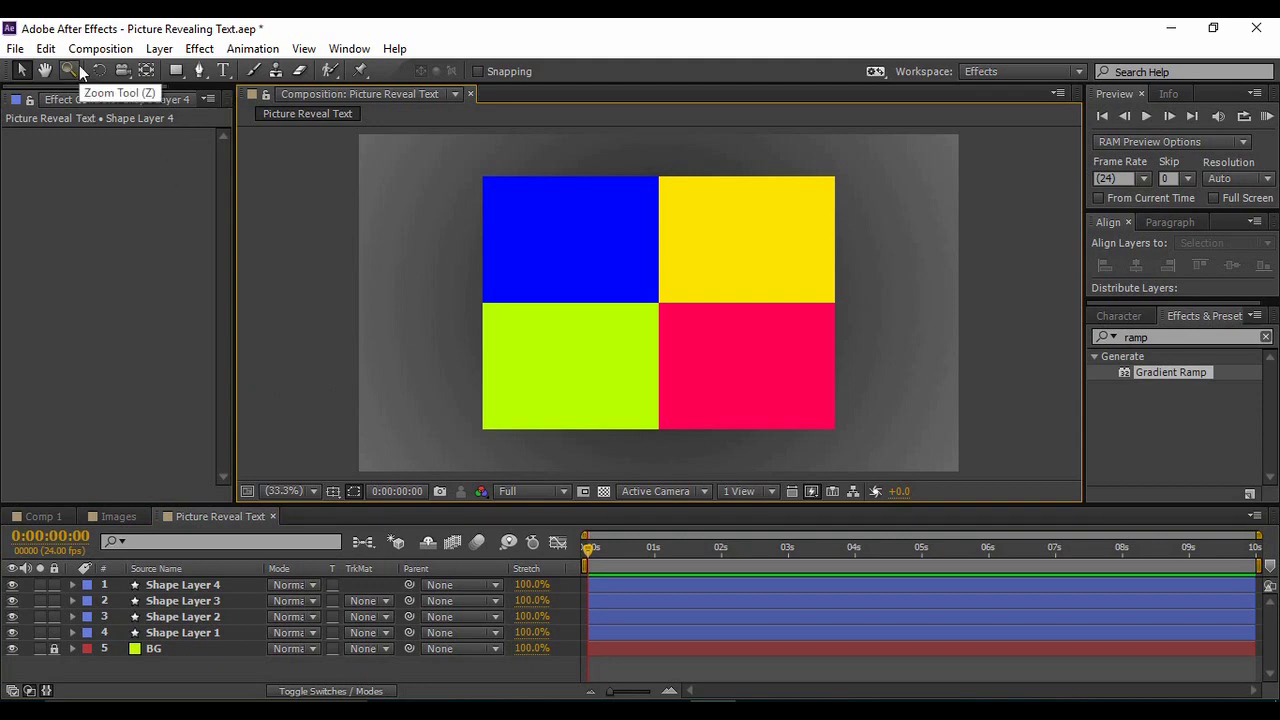
Show the project files and reorder the shape layers so Shape Layers 1 to 4 run from top to bottom above BG
key(ctrl+0)
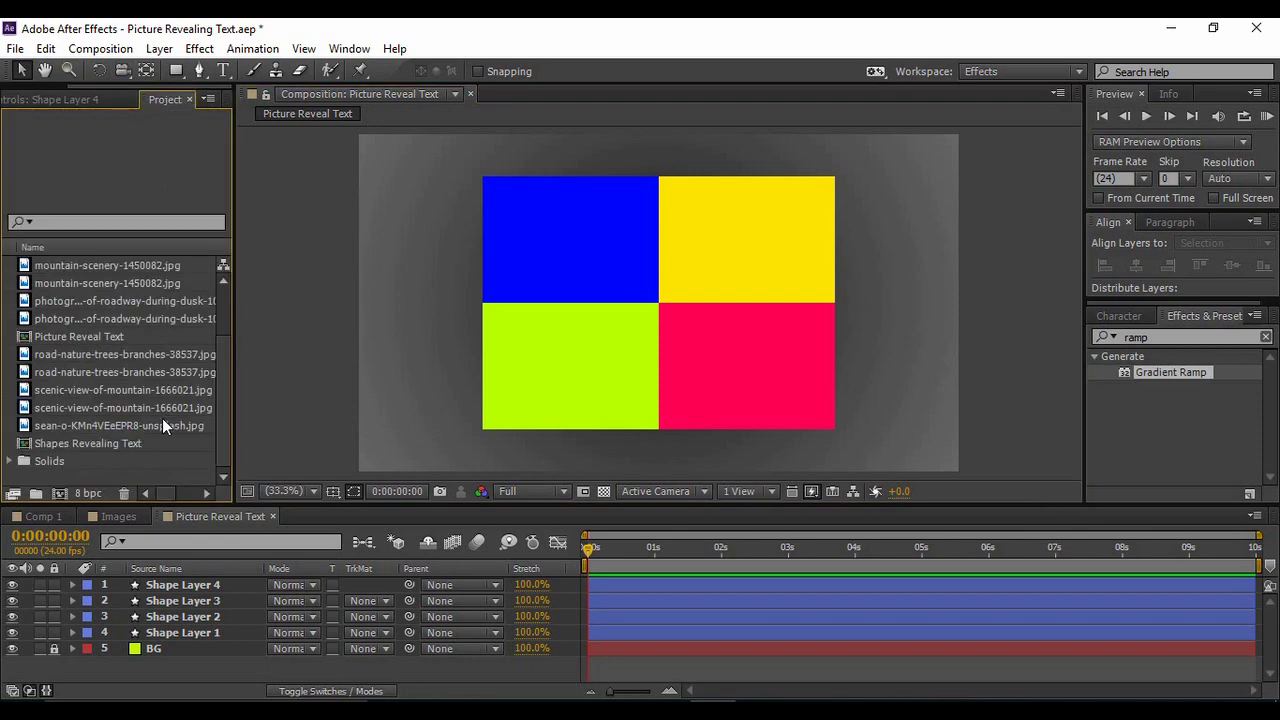
click(151, 407)
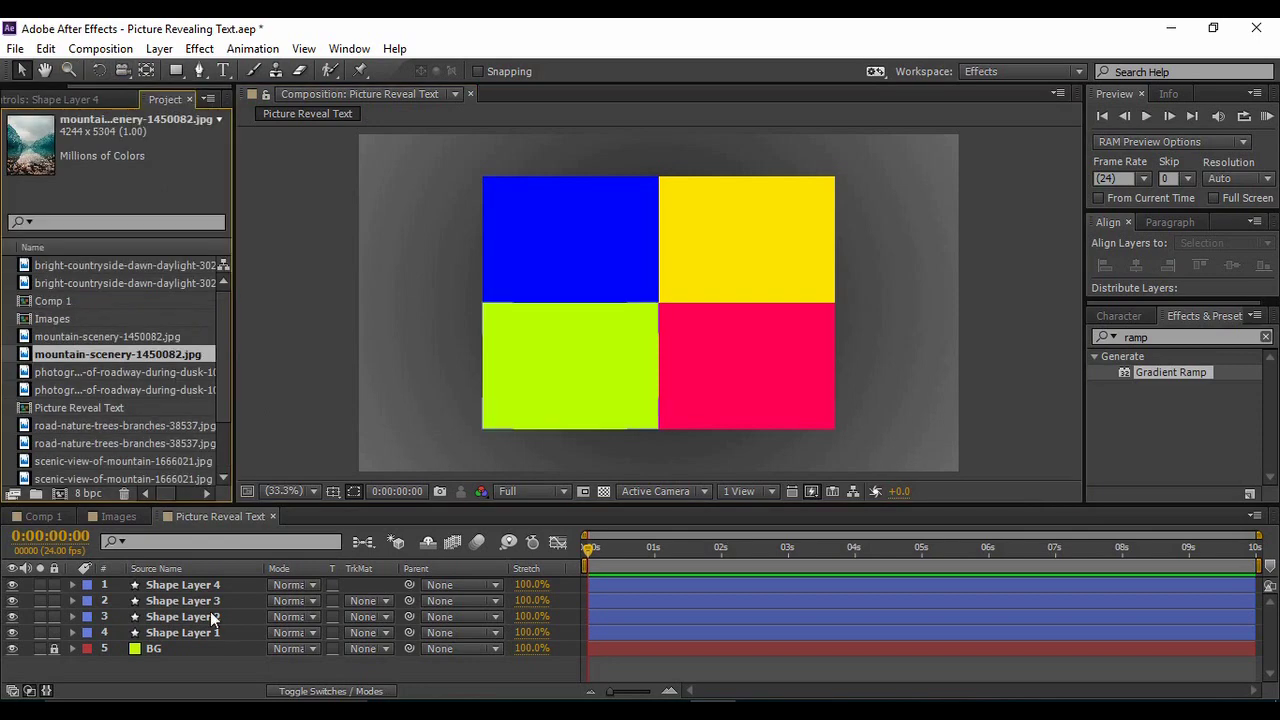
click(204, 633)
drag(204, 634, 206, 578)
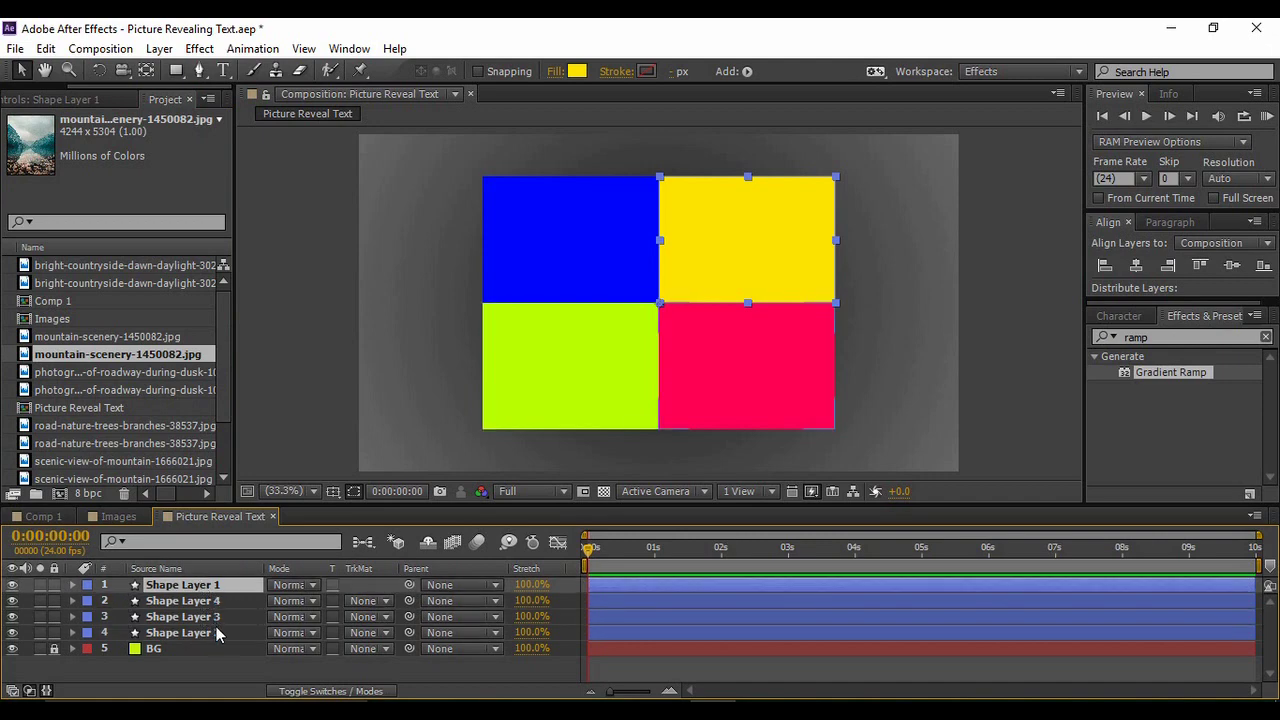
click(214, 633)
drag(212, 606, 214, 612)
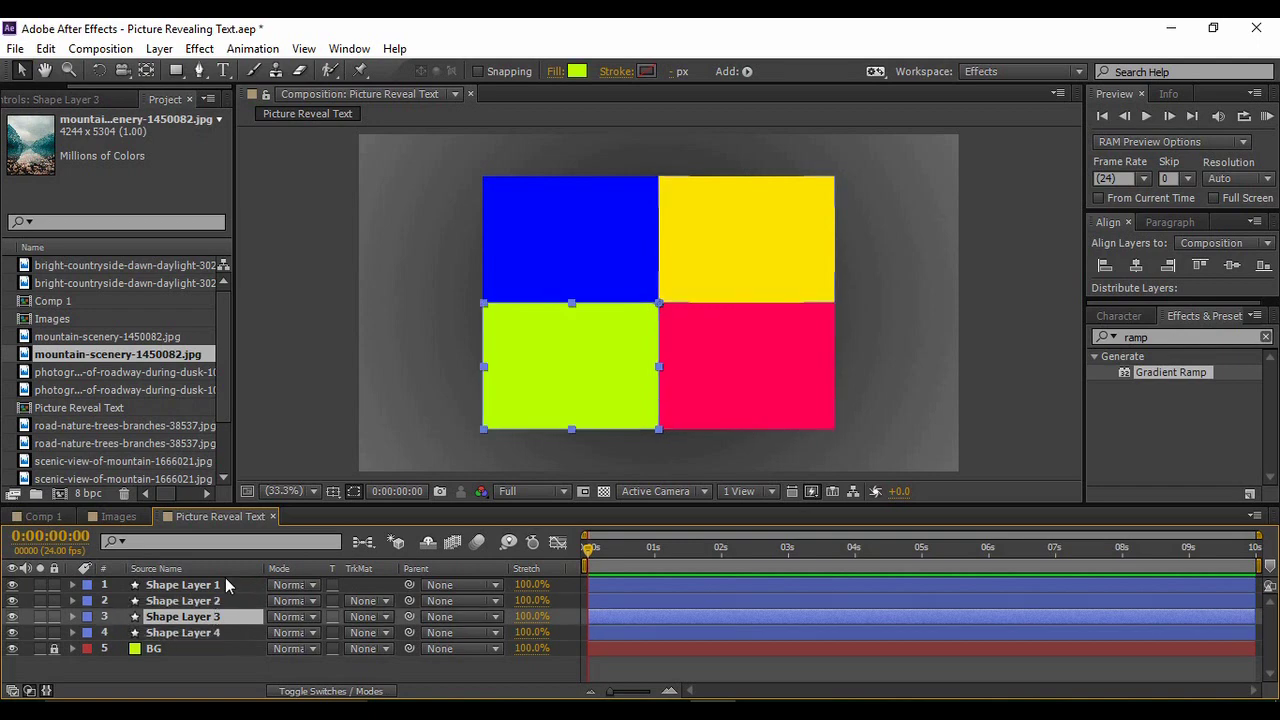
click(235, 662)
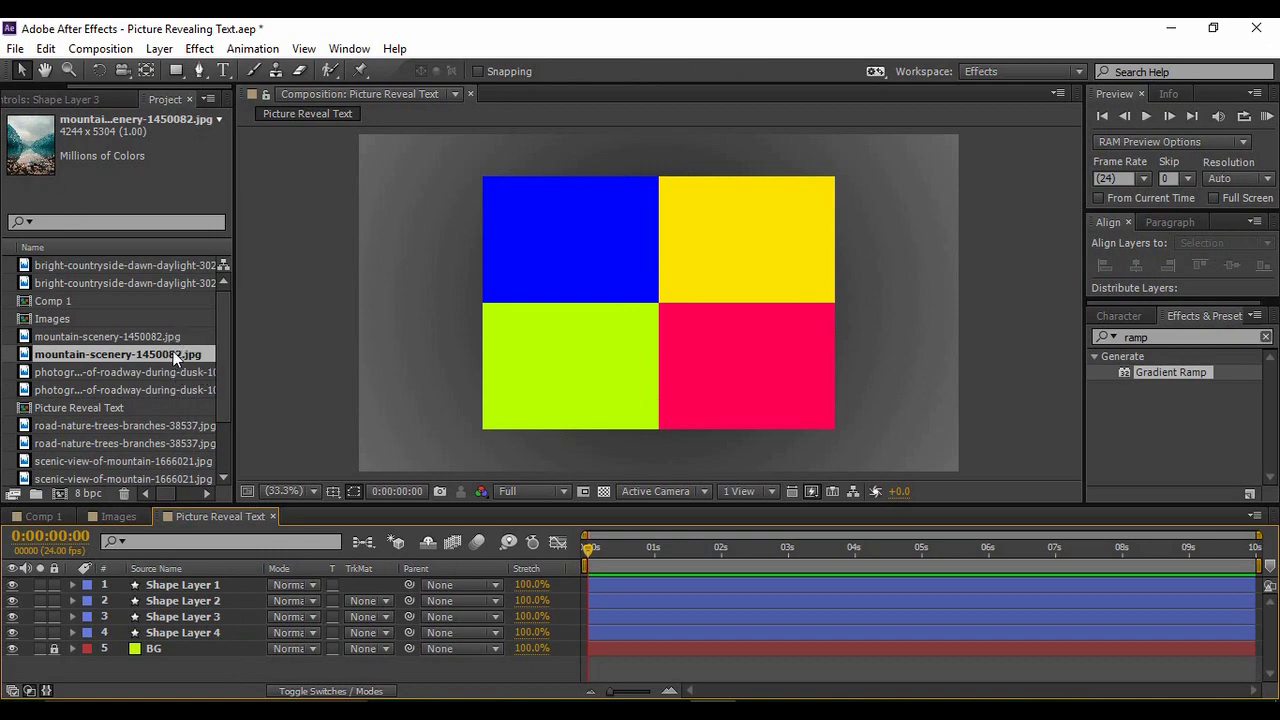
Add mountain-scenery-1450082.jpg below Shape Layer 1, unlink and scale it to 15, 11%, and position it behind the yellow rectangle
drag(175, 358, 242, 586)
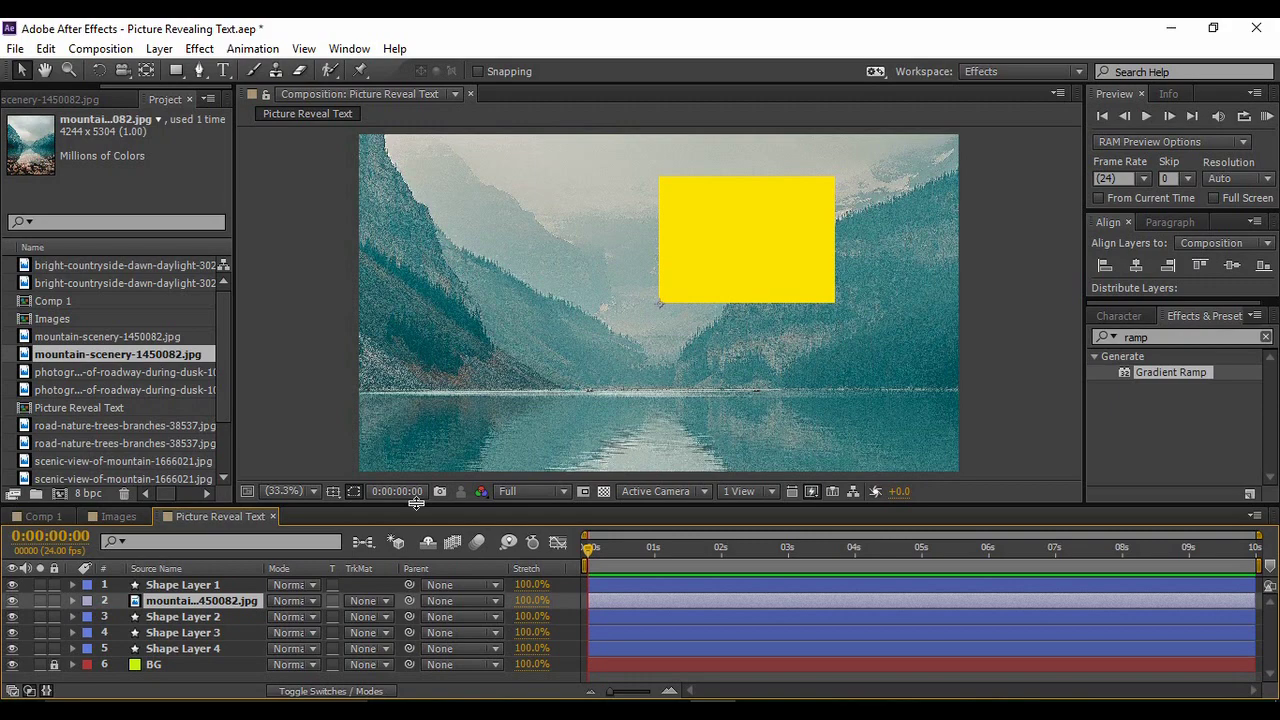
key(s)
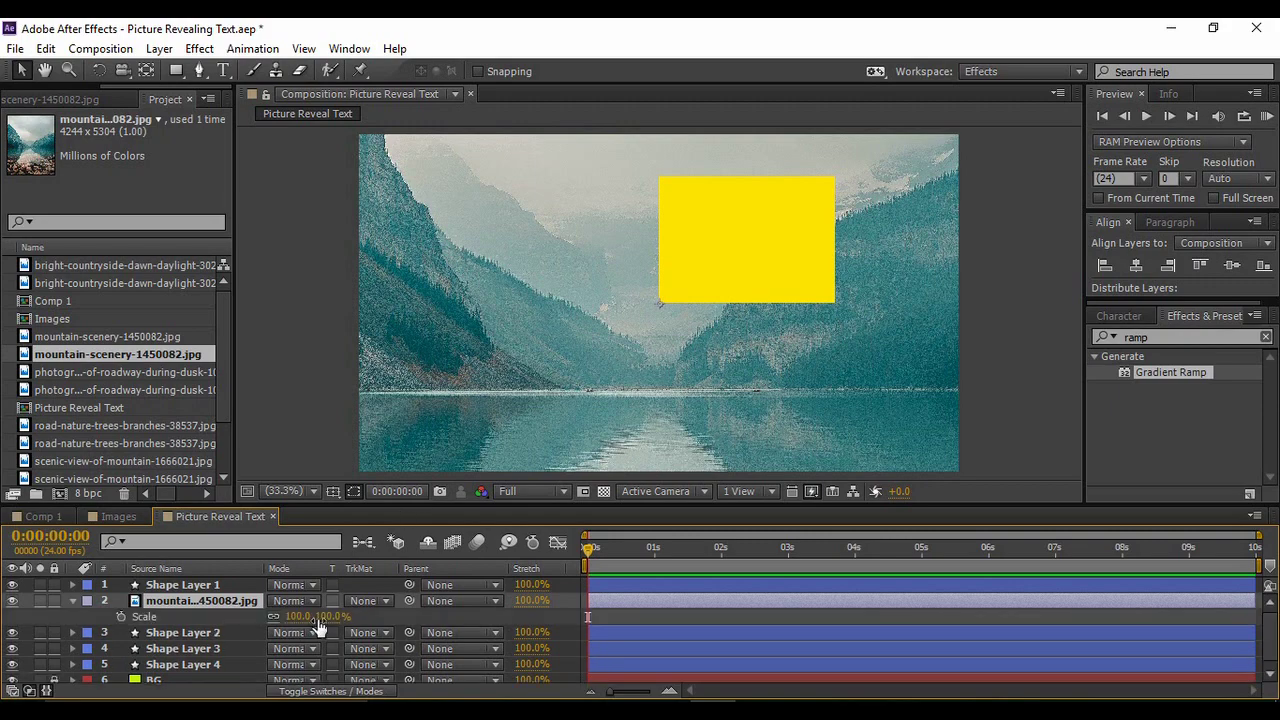
drag(325, 617, 280, 624)
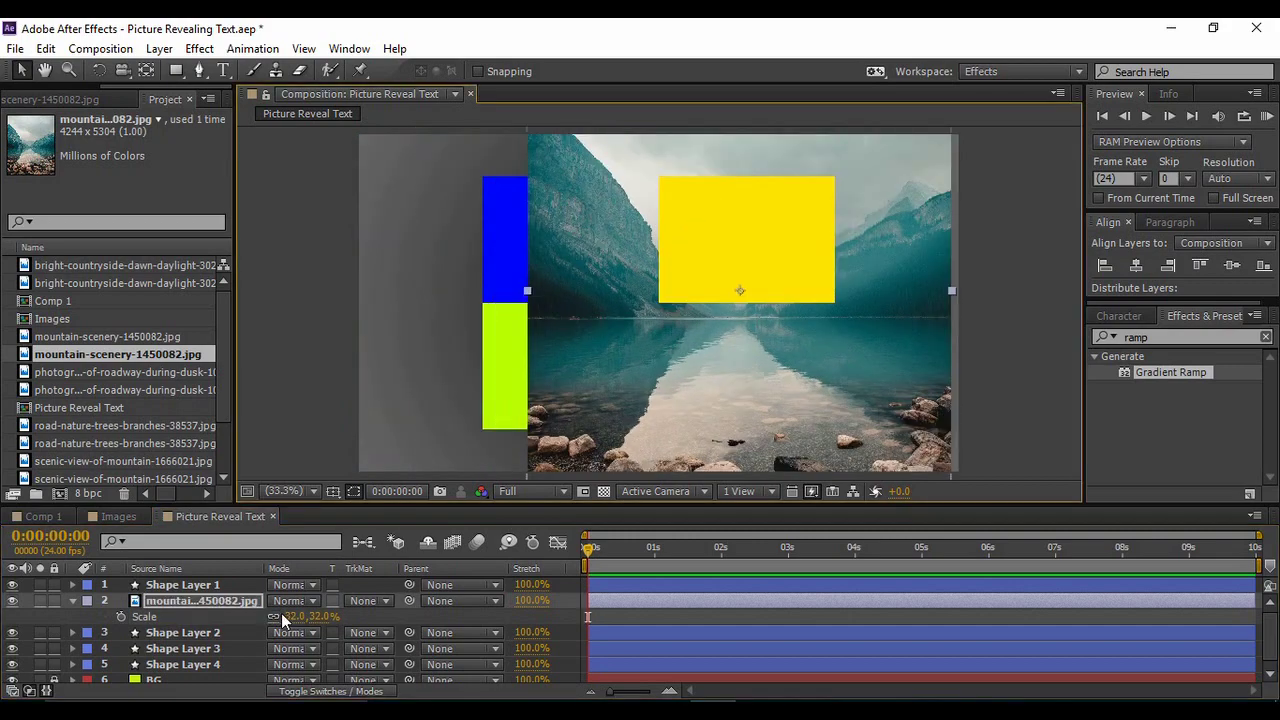
click(274, 617)
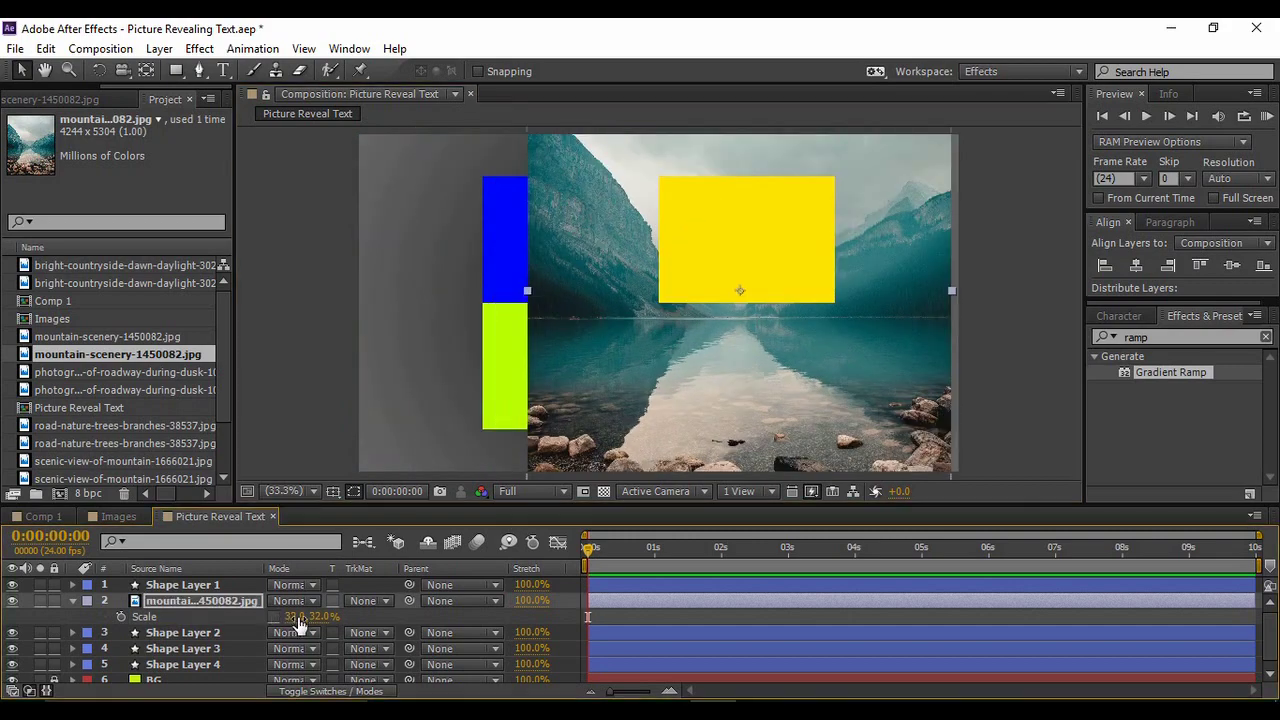
mouse_move(297, 617)
mouse_down()
mouse_move(279, 617)
mouse_move(300, 617)
mouse_up()
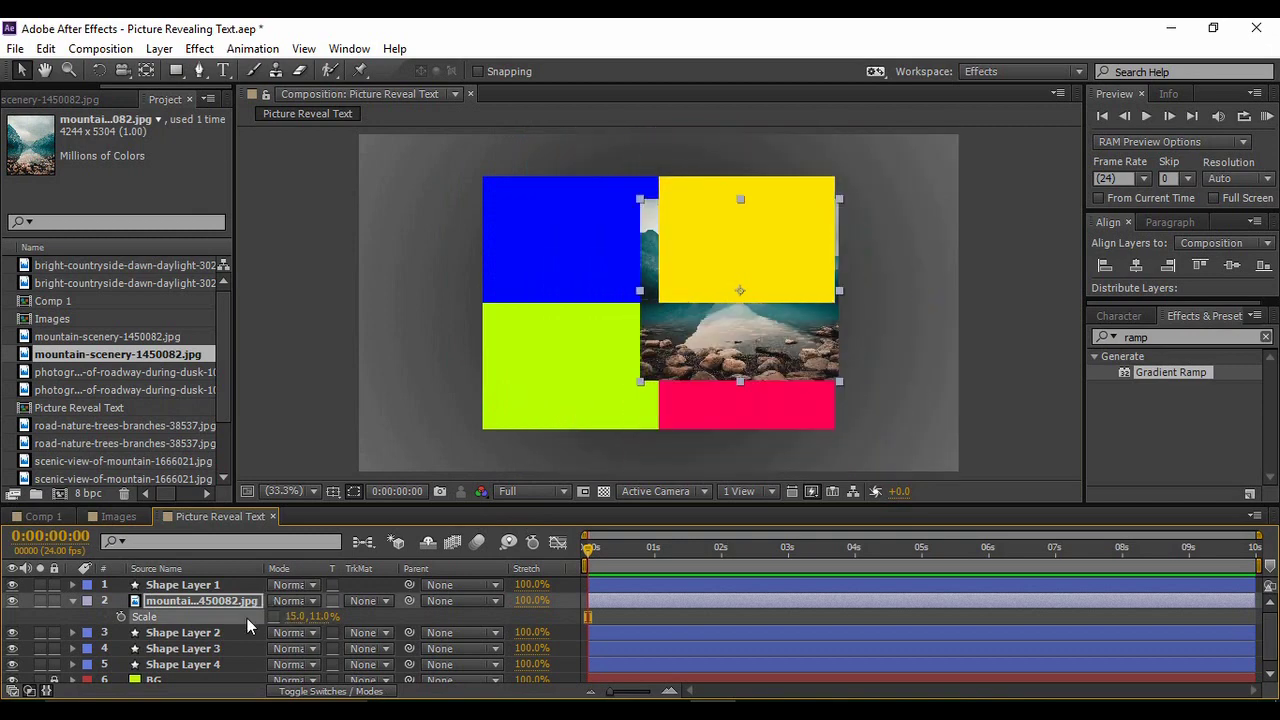
drag(716, 342, 720, 309)
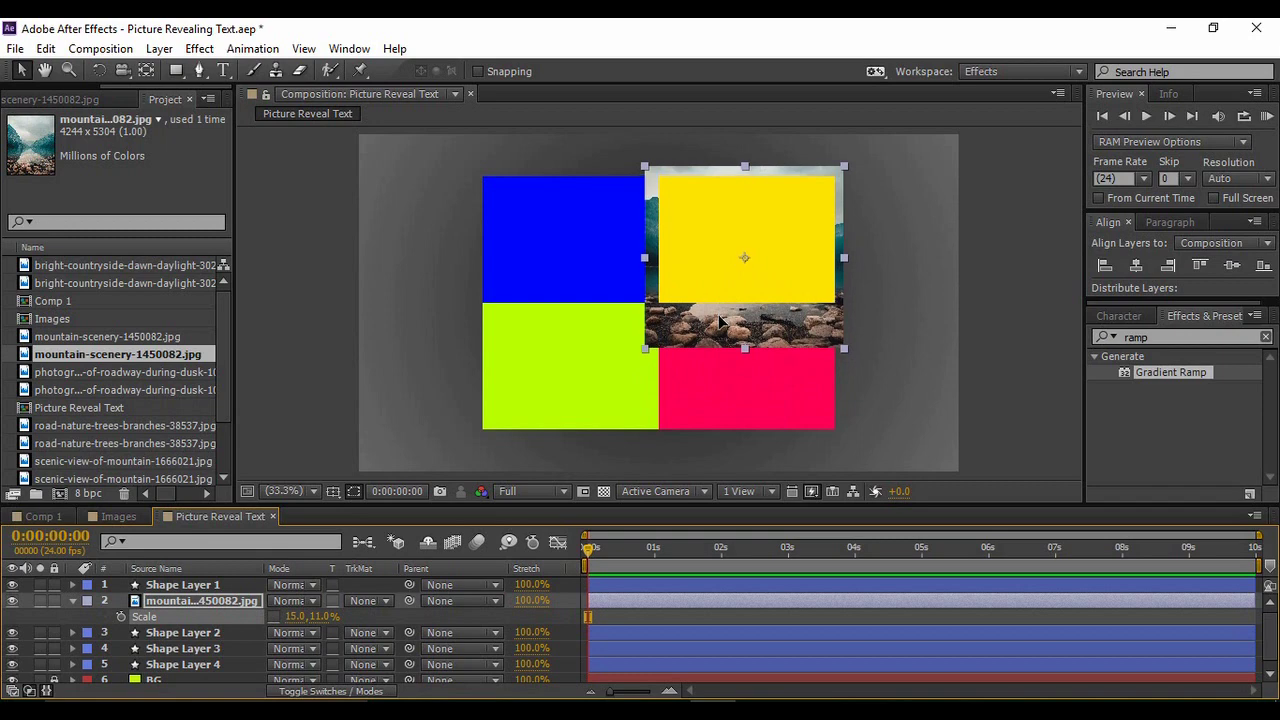
Set the mountain picture's track matte to Alpha Matte "Shape Layer 1" and collapse the layer's properties
click(362, 602)
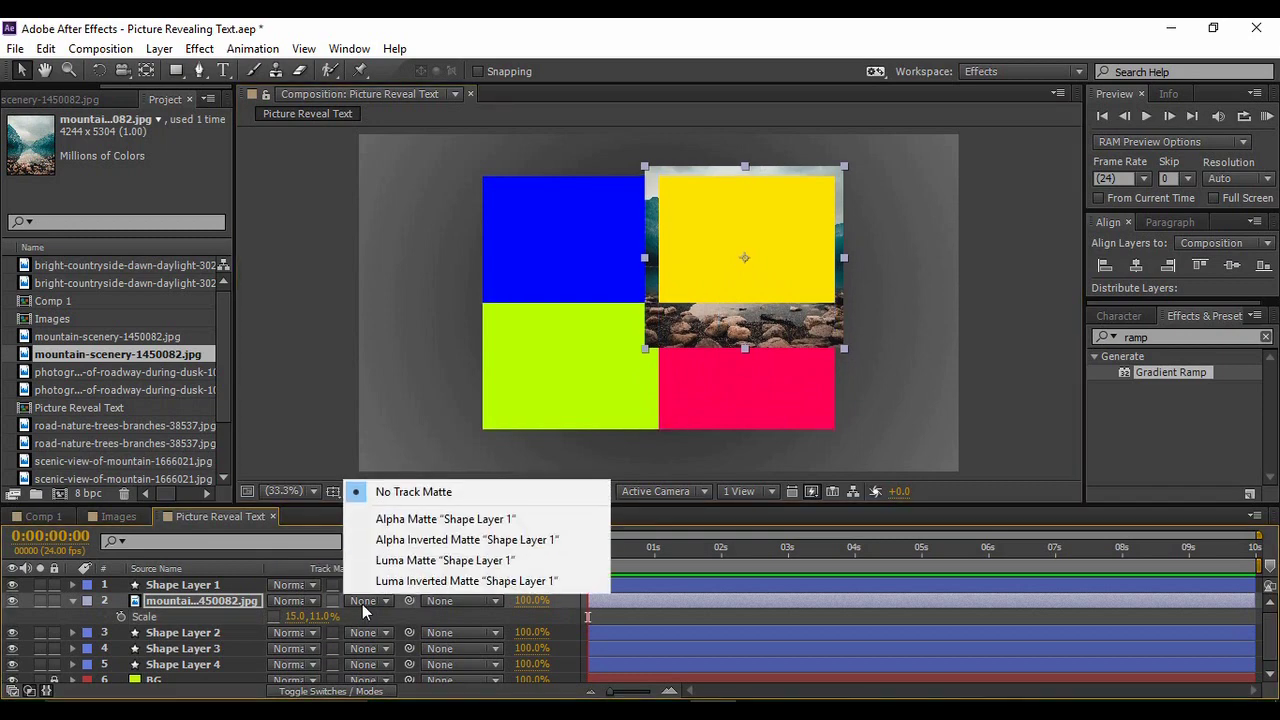
click(440, 520)
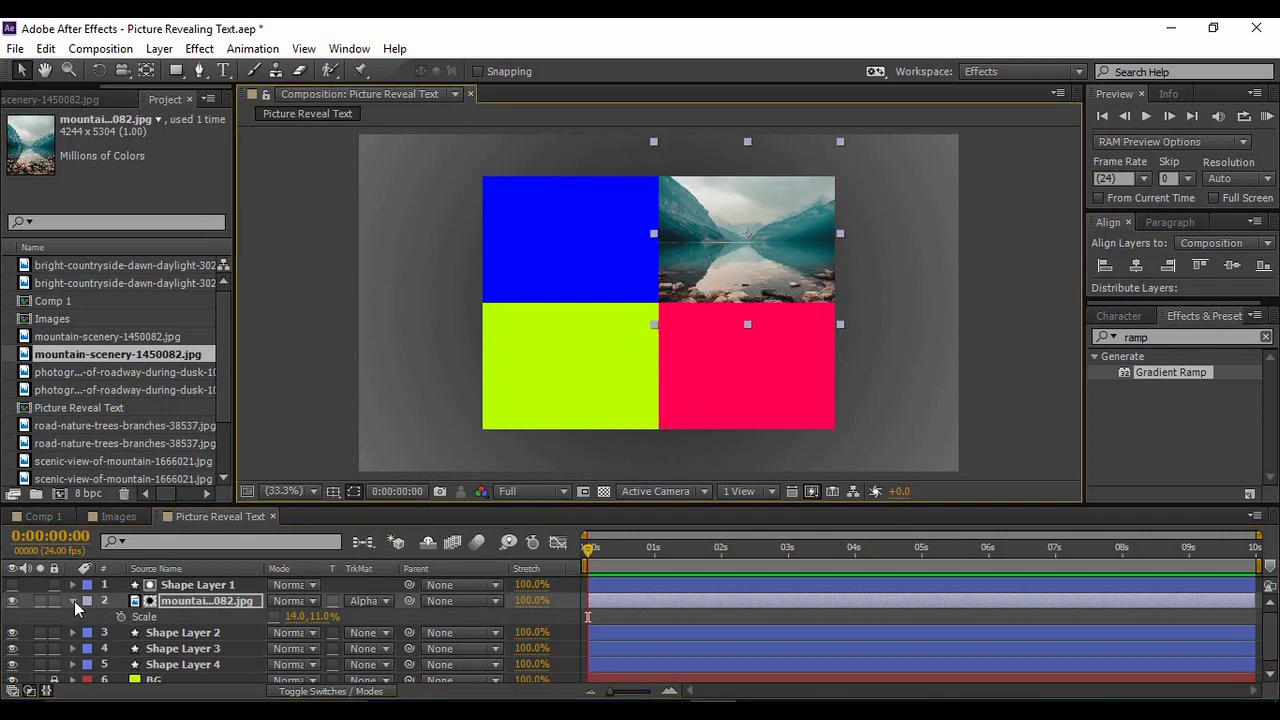
click(73, 601)
click(160, 616)
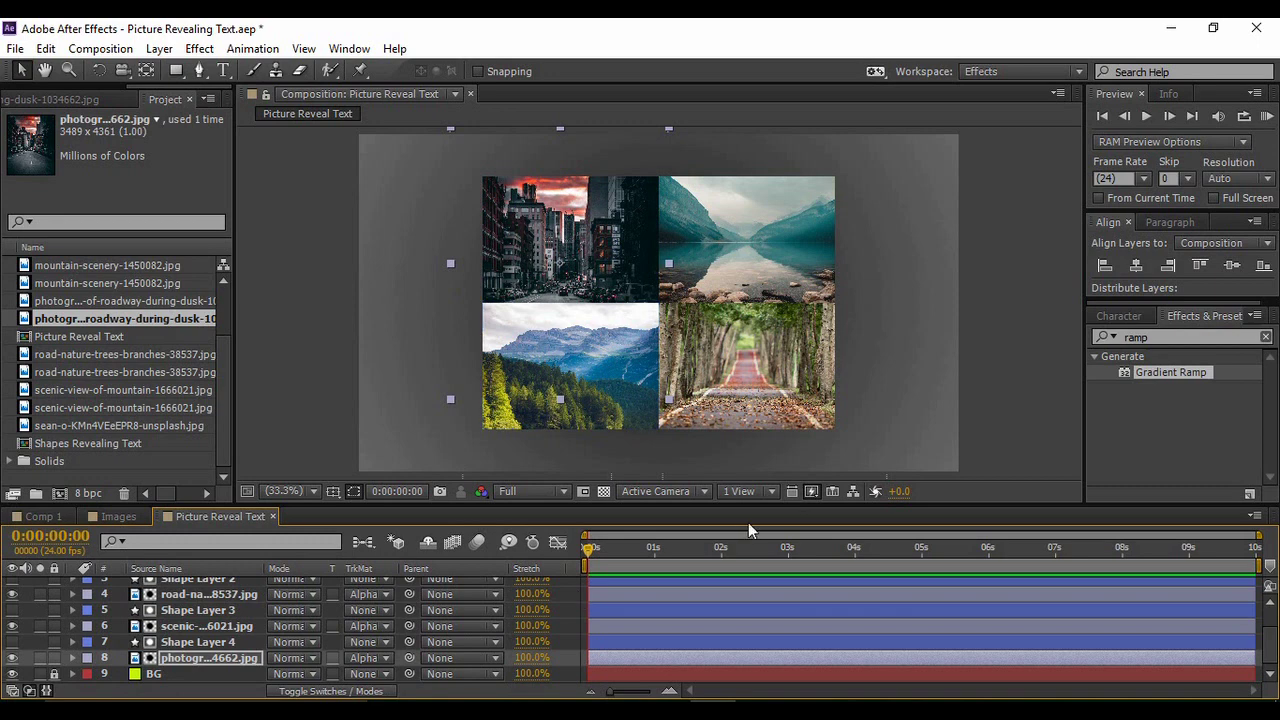
click(979, 398)
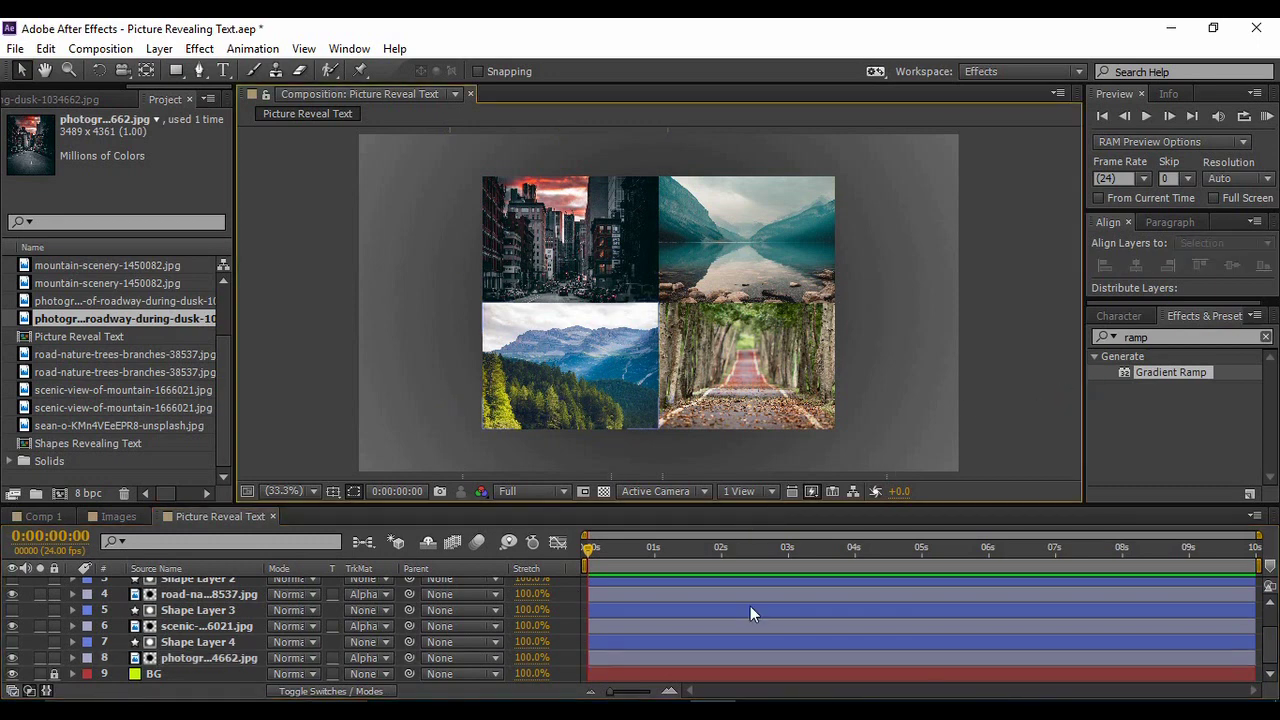
Add Scale and Rotation keyframes to Shape Layer 1 at 0:00:00:12, then return the current time to 0:00:00:00
scroll(1268, 648, up, 2)
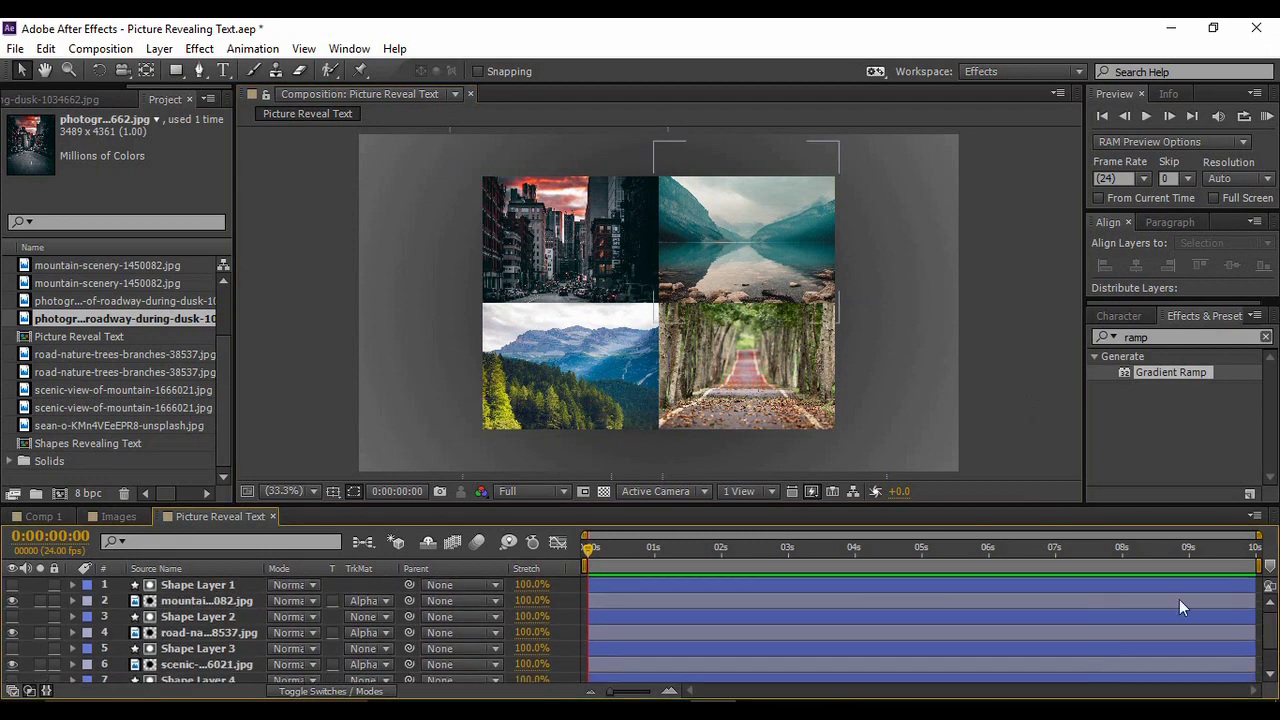
click(199, 587)
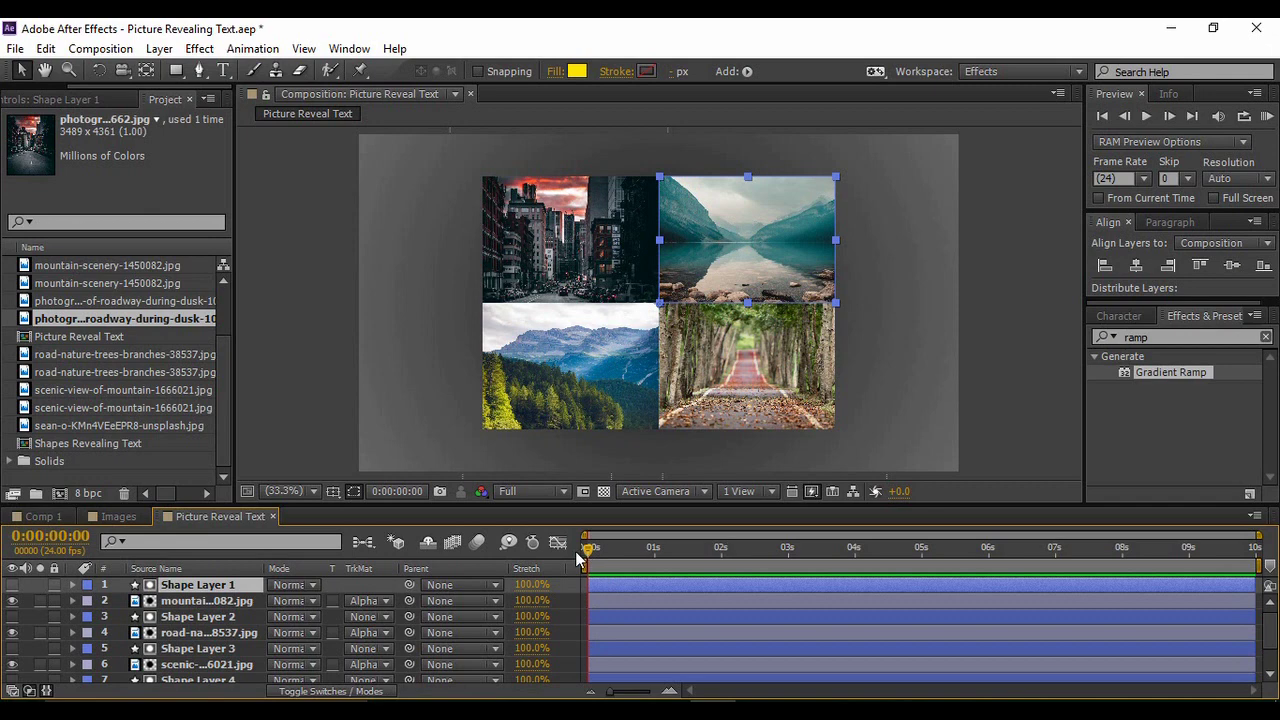
key(r)
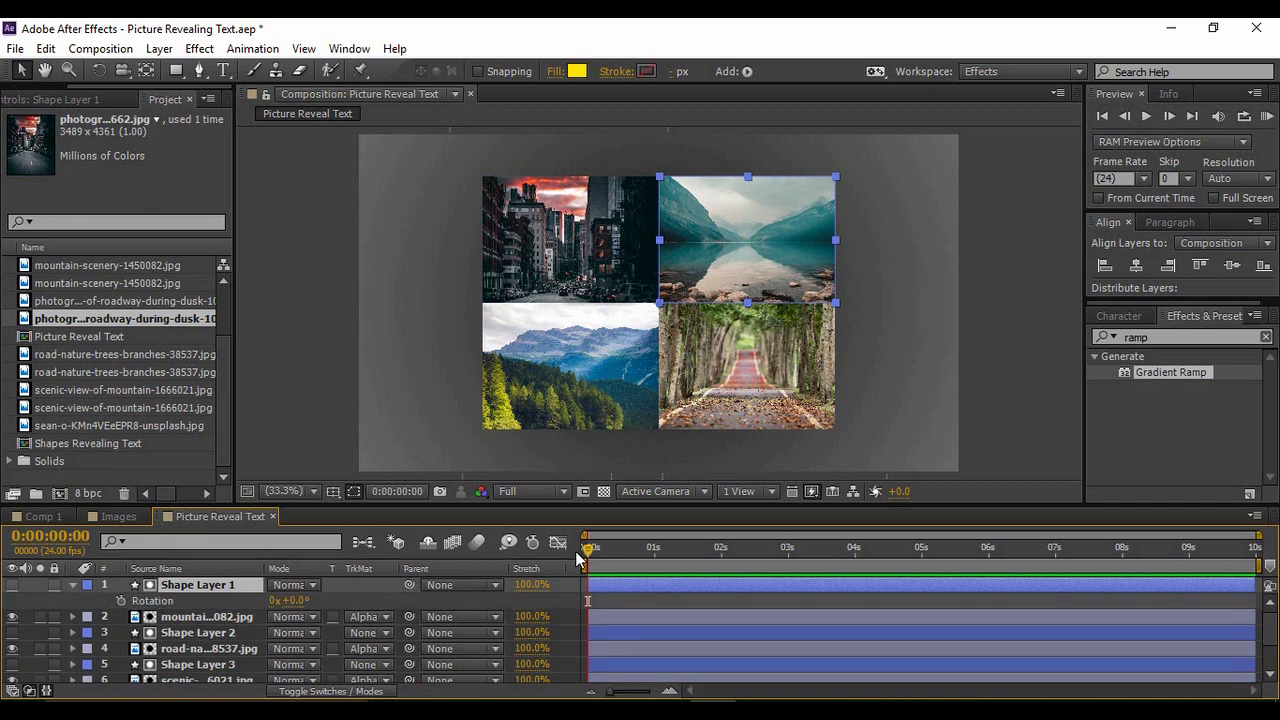
key(shift+s)
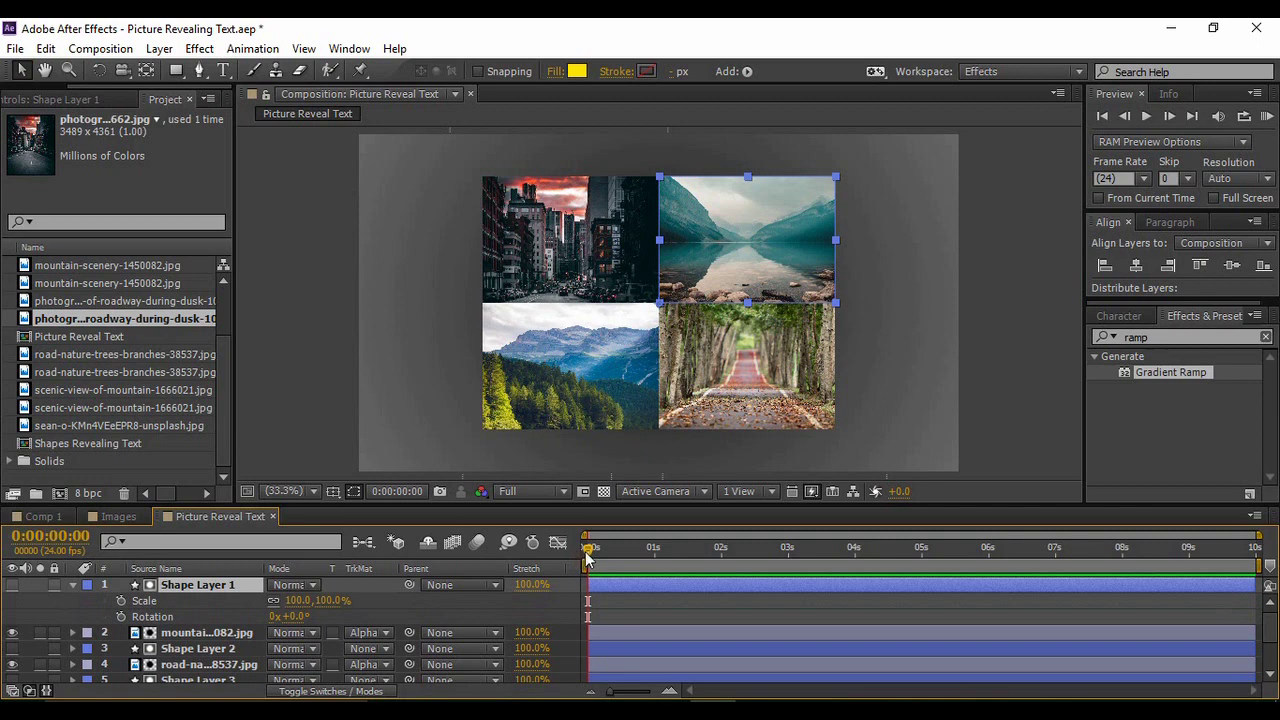
drag(589, 548, 626, 558)
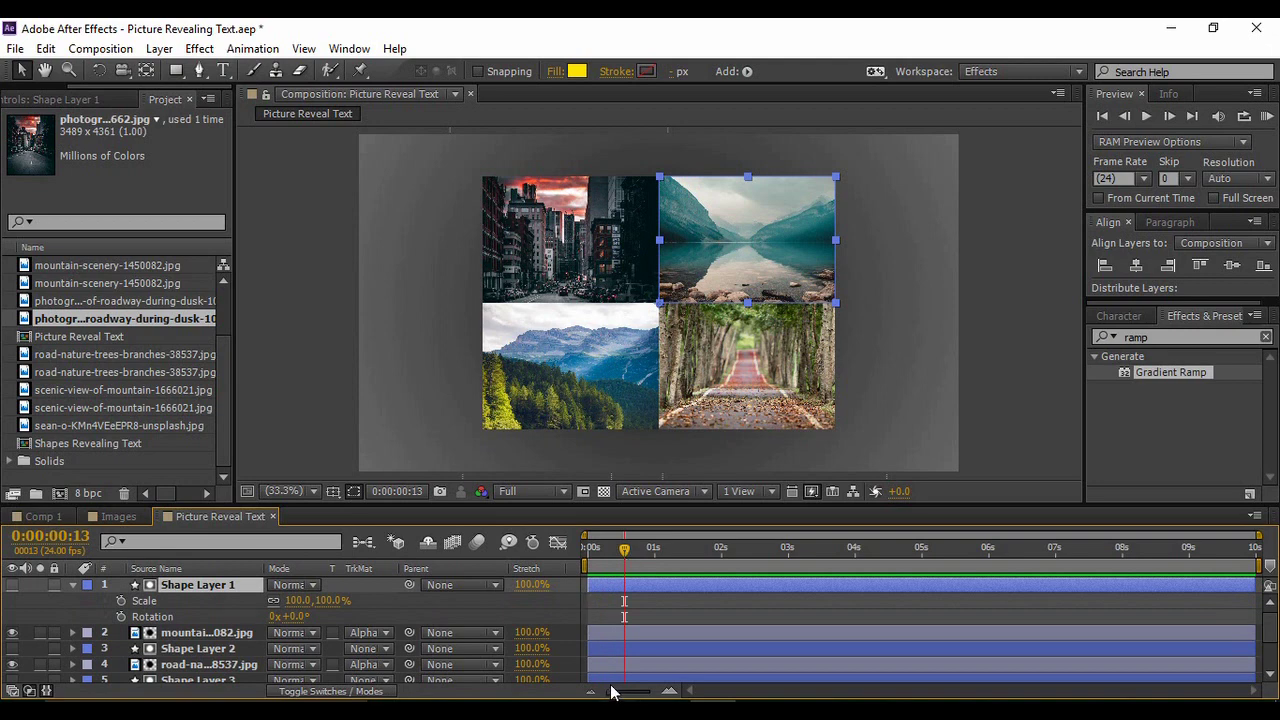
drag(610, 691, 638, 694)
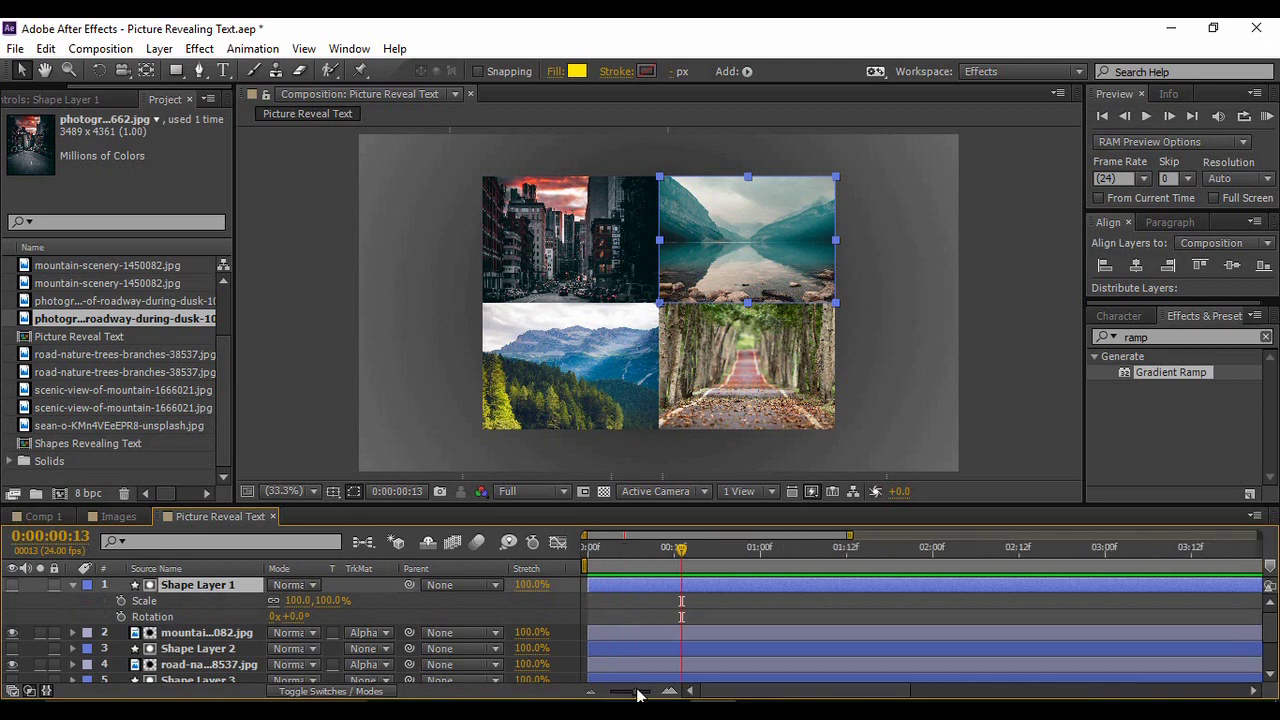
key(Page_Up)
click(121, 600)
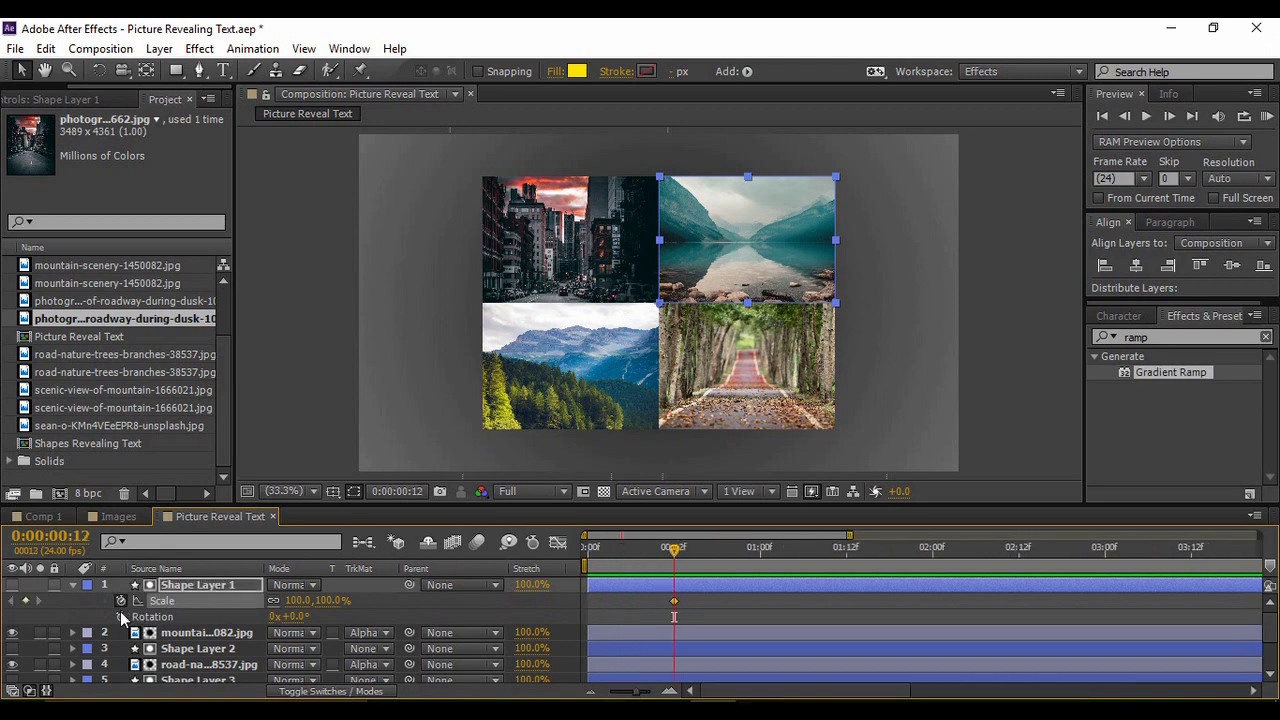
click(121, 616)
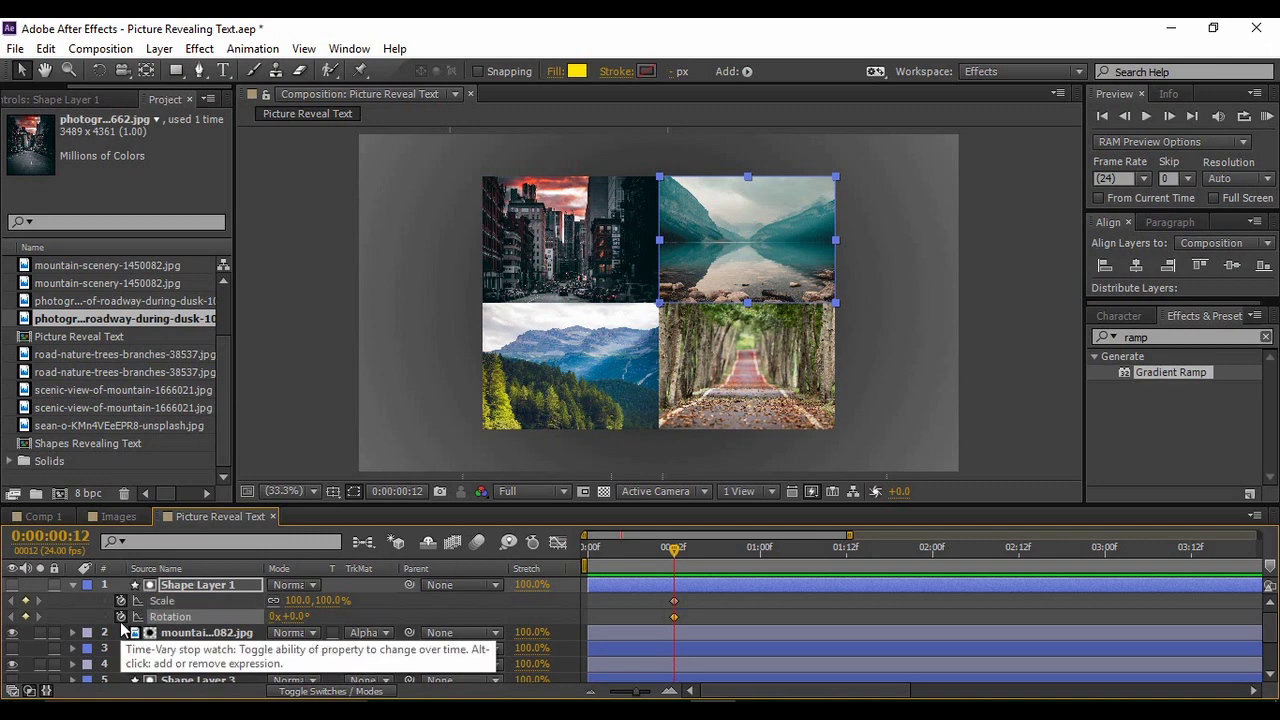
drag(672, 552, 578, 566)
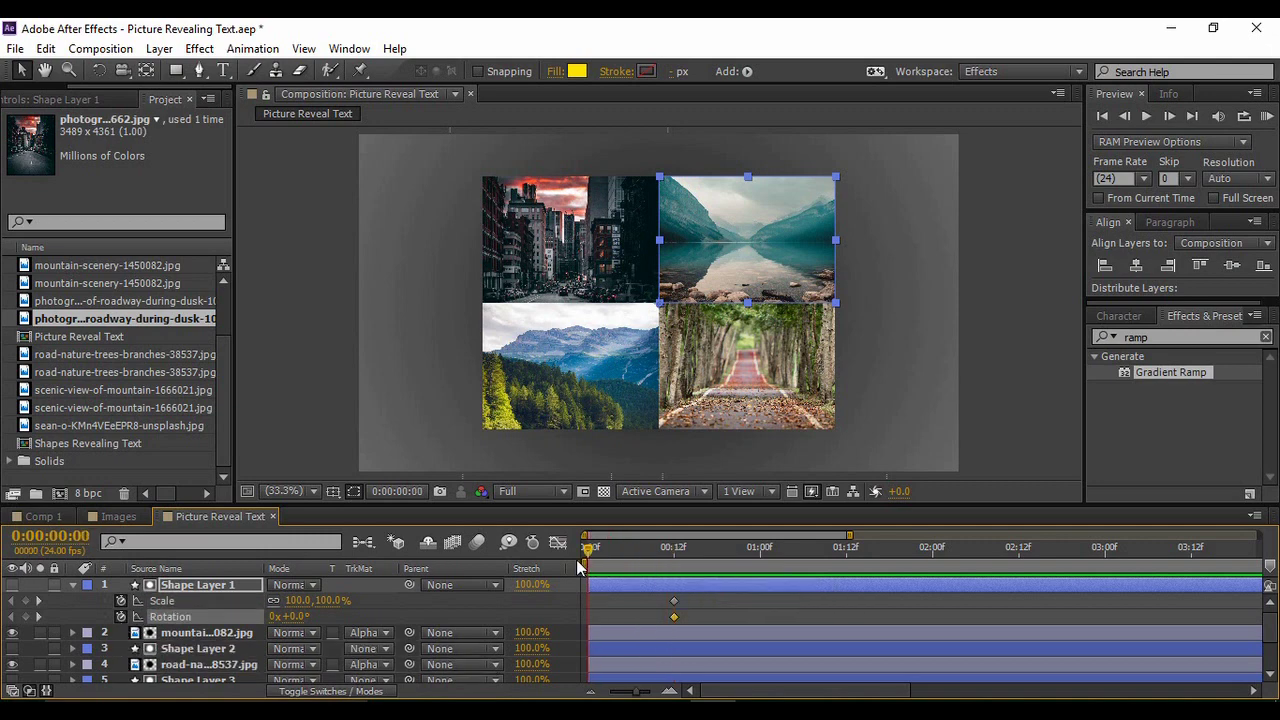
At 0:00:00:00, keyframe Shape Layer 1 to 0% scale and 90° rotation, and apply Easy Ease to all its keyframes
click(332, 600)
text(0)
key(Return)
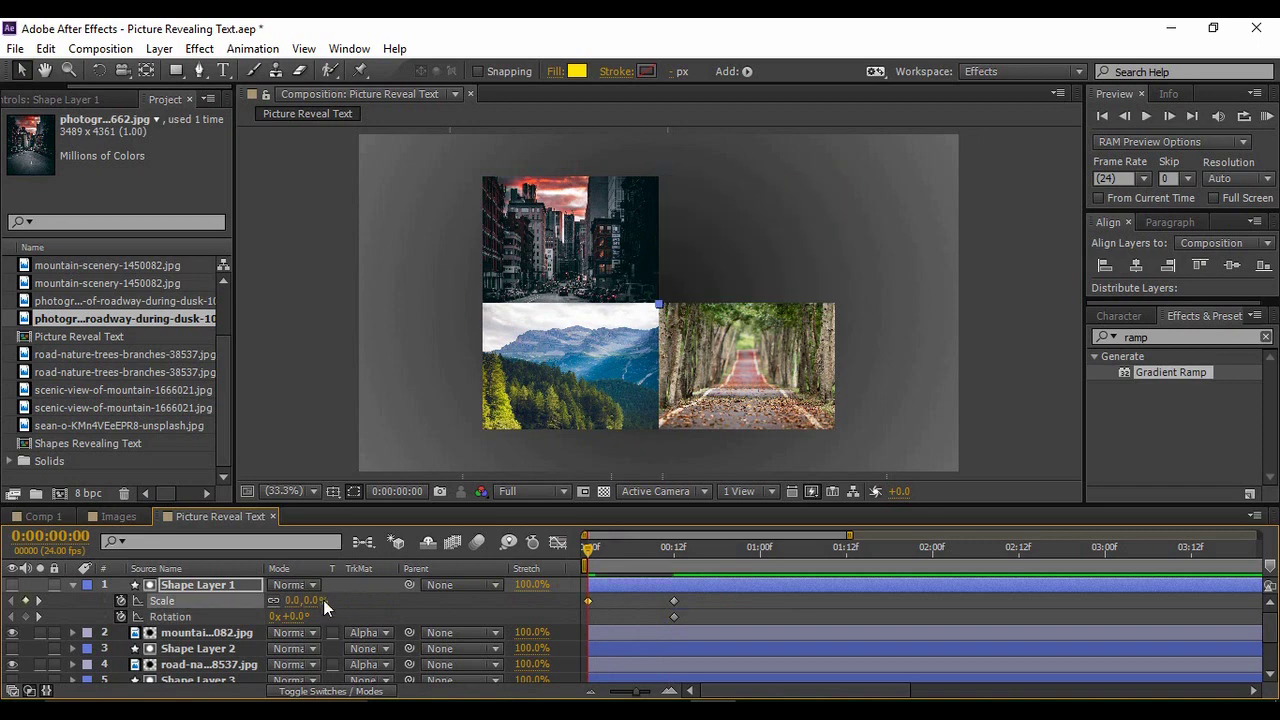
click(305, 618)
text(90)
key(Return)
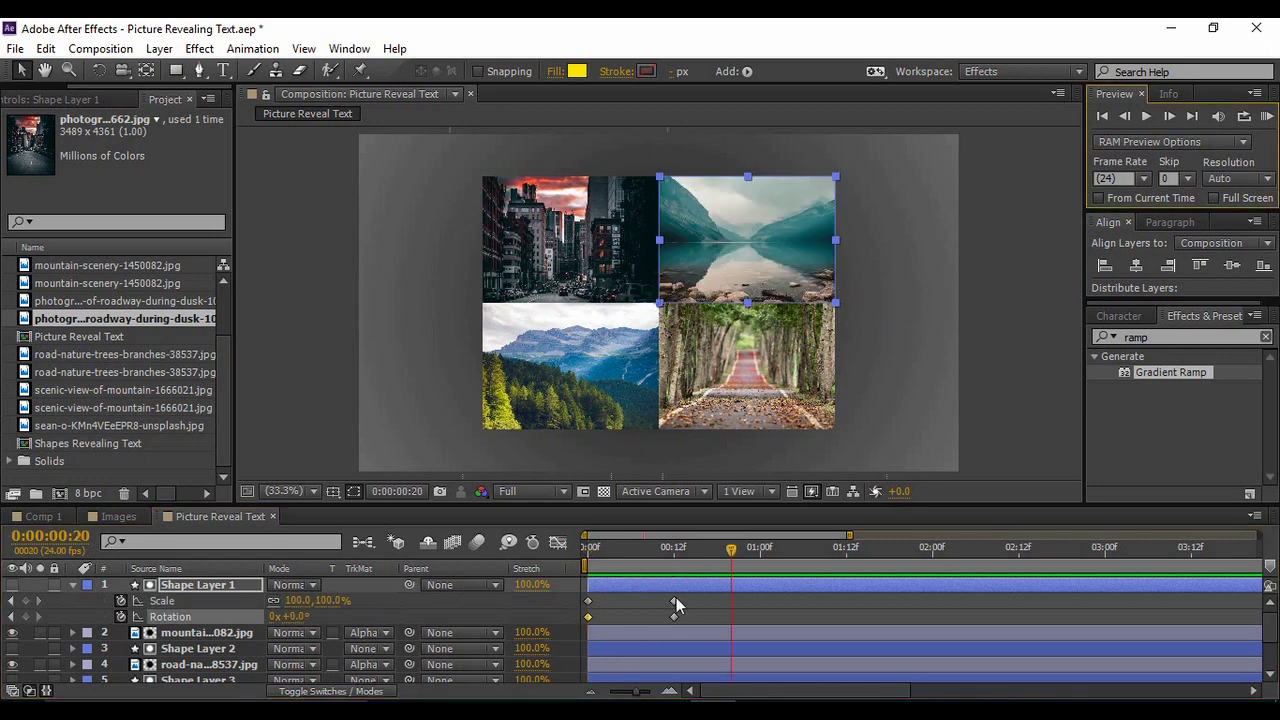
drag(691, 616, 571, 600)
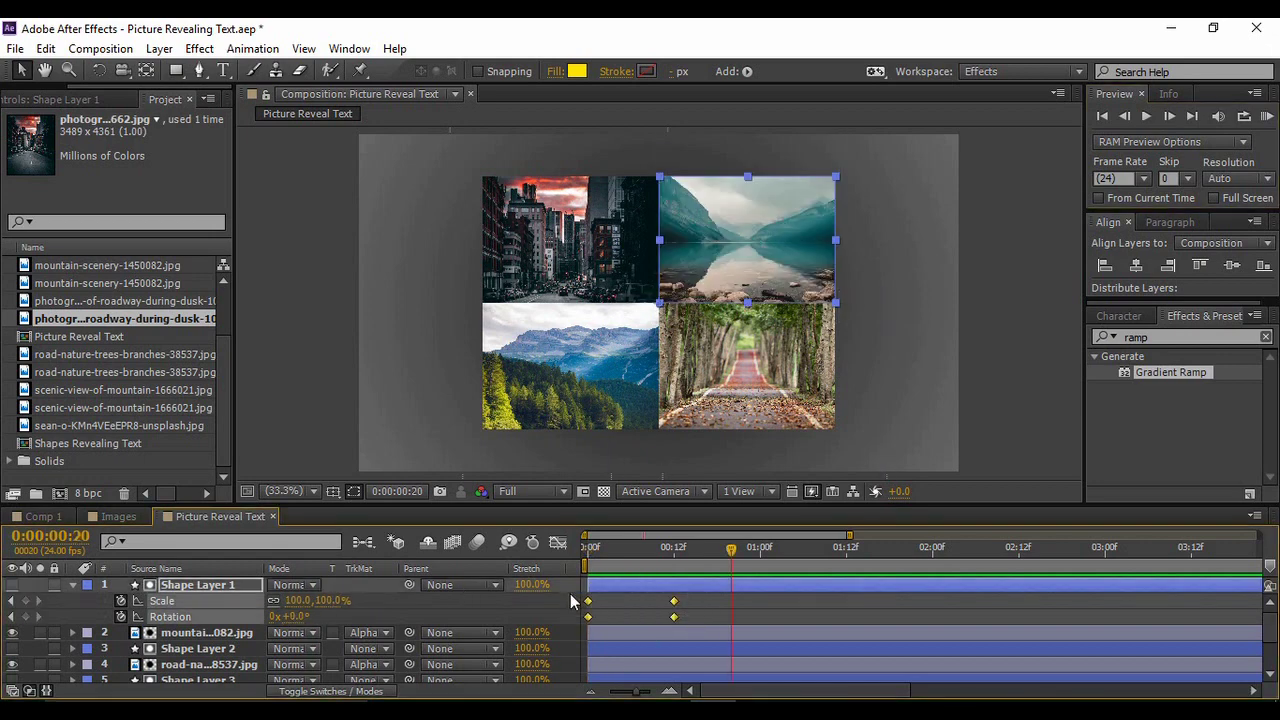
key(F9)
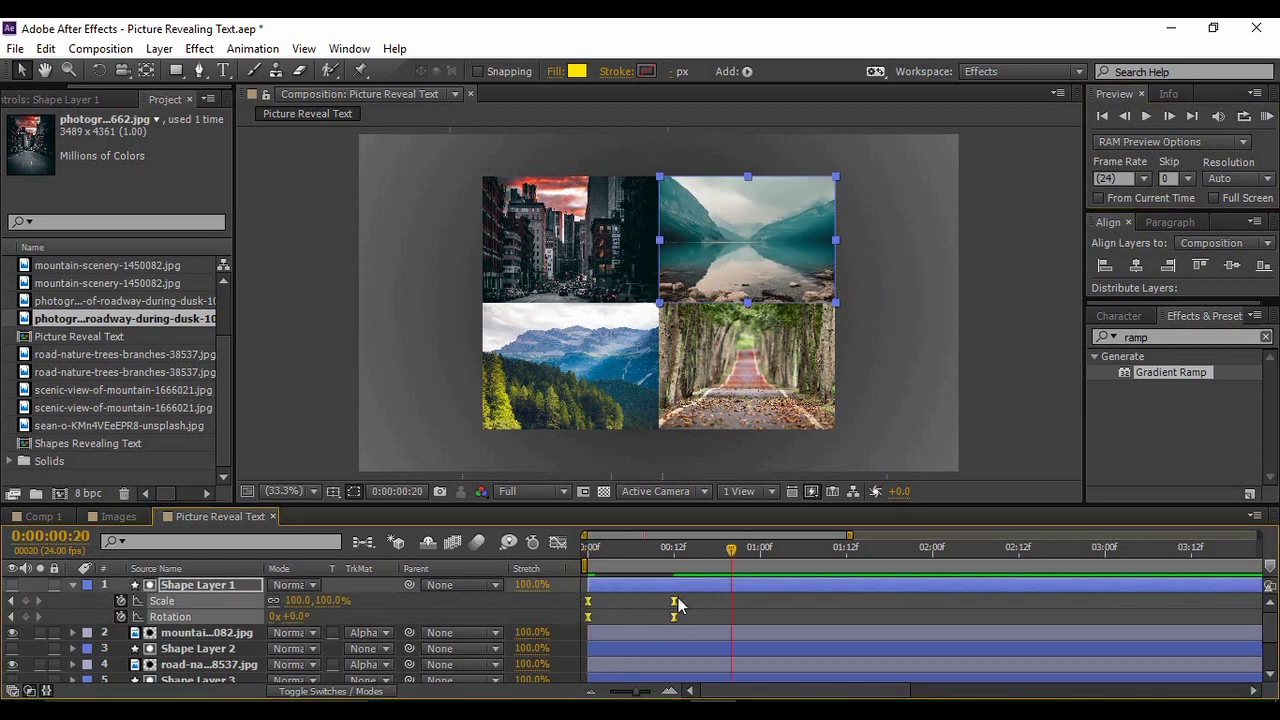
Add Scale and Rotation keyframes to Shape Layer 2 at 0:00:00:20
click(229, 616)
key(s)
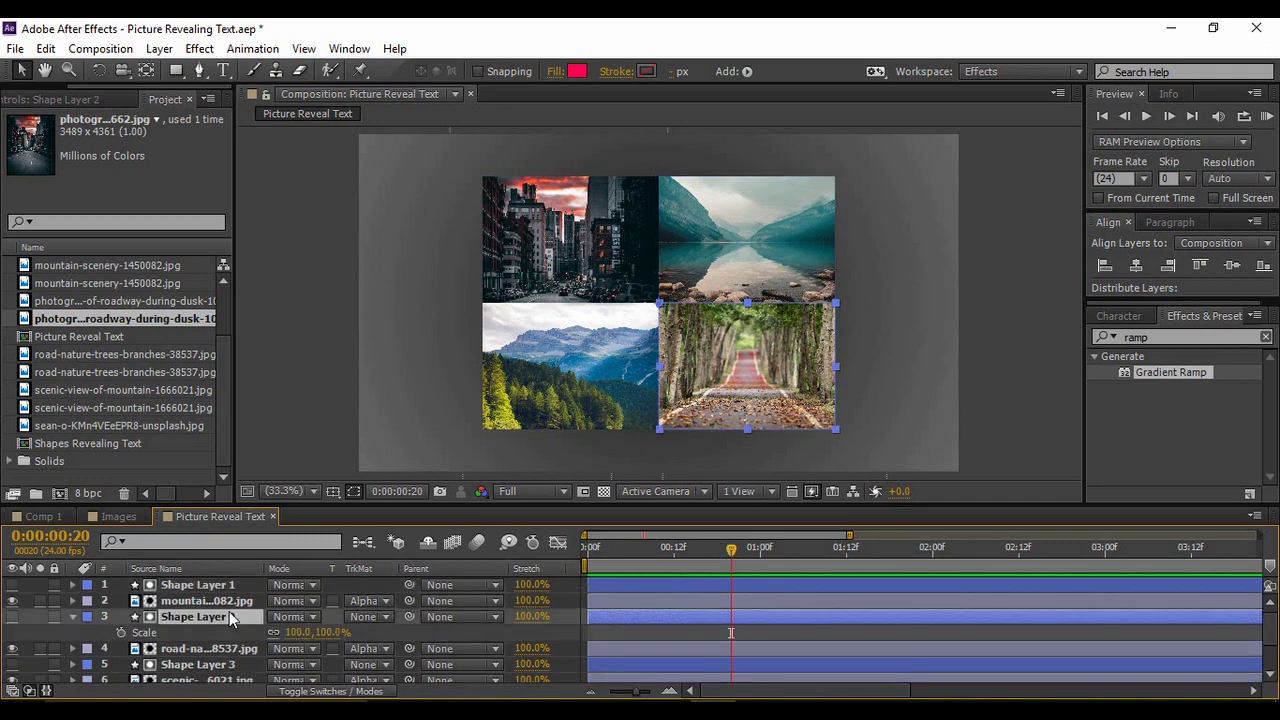
key(shift+r)
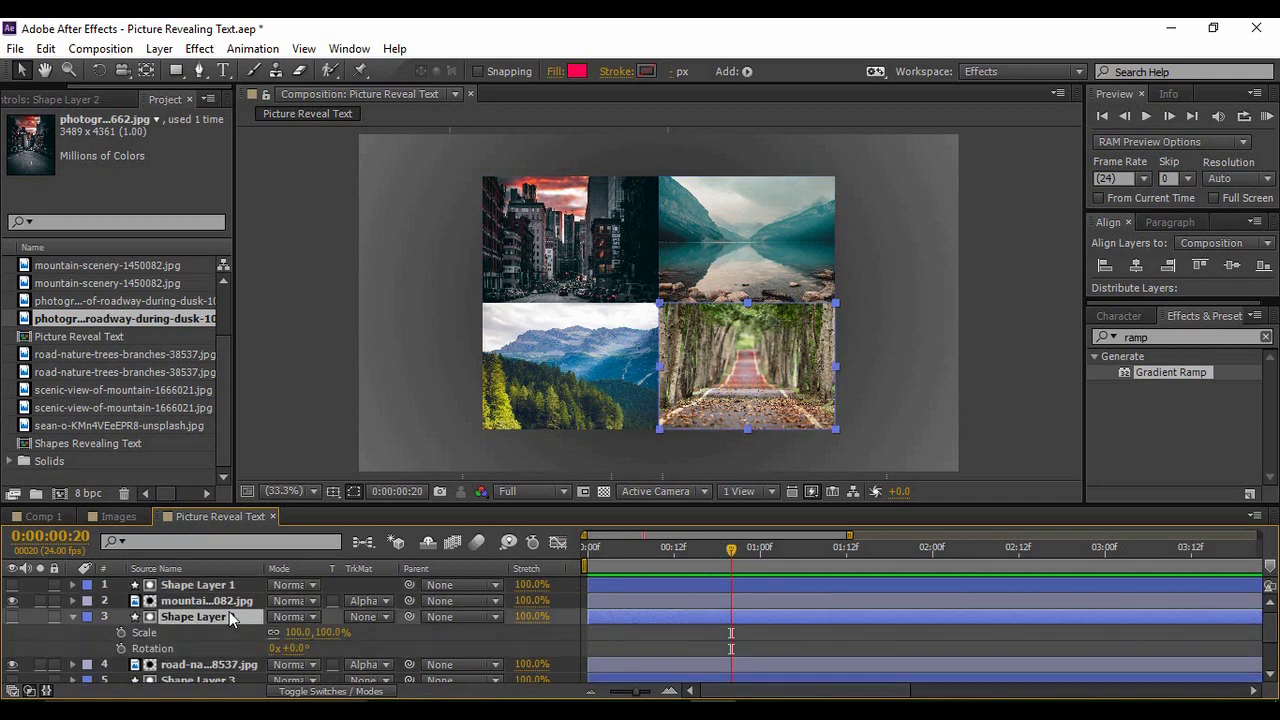
click(121, 632)
click(121, 648)
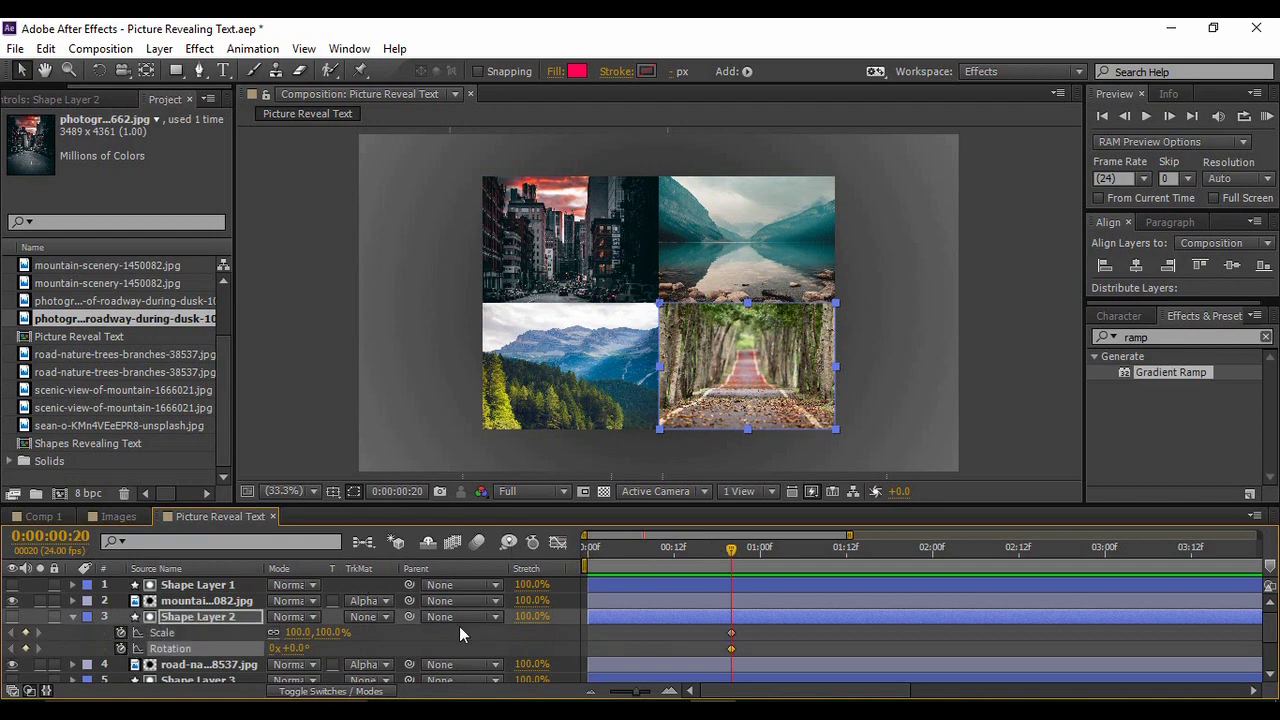
At 0:00:00:09, keyframe Shape Layer 2 to 90° rotation and 0% scale, and shift its end keyframes slightly earlier
click(200, 585)
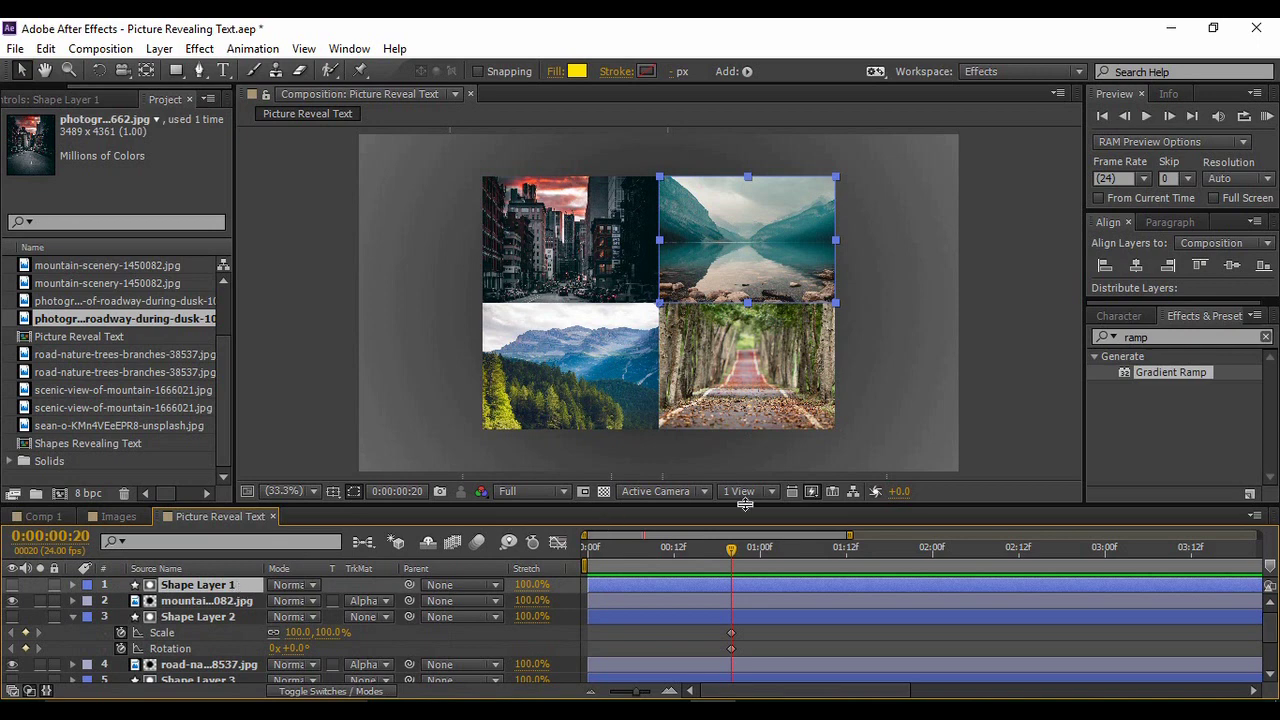
click(659, 565)
mouse_move(660, 575)
mouse_down()
mouse_move(629, 580)
mouse_move(652, 580)
mouse_up()
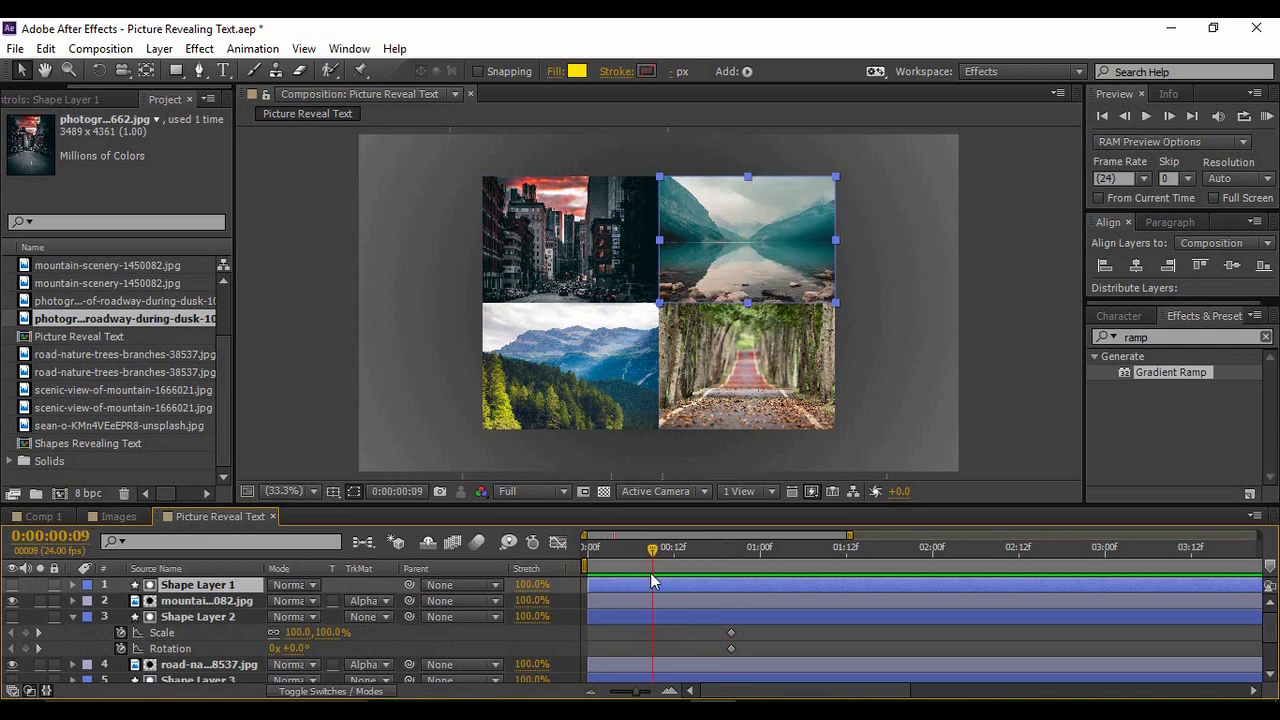
click(299, 649)
text(90)
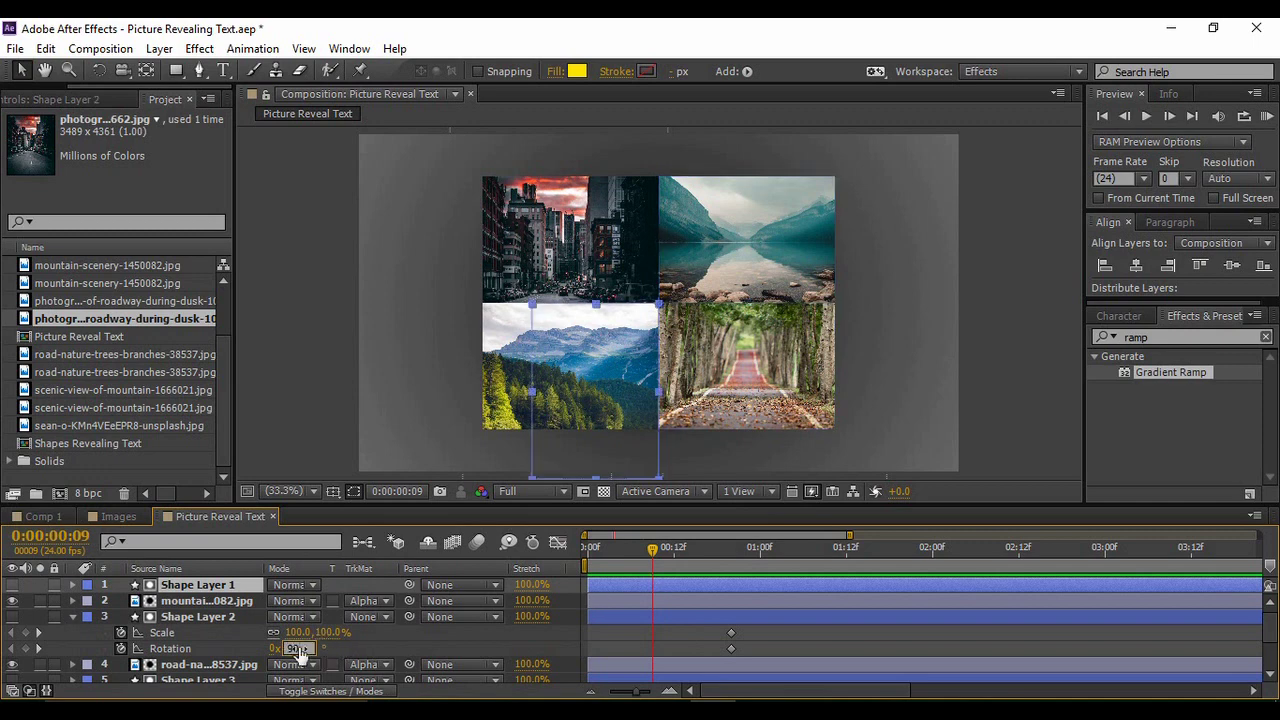
key(Return)
click(333, 632)
text(0)
key(Return)
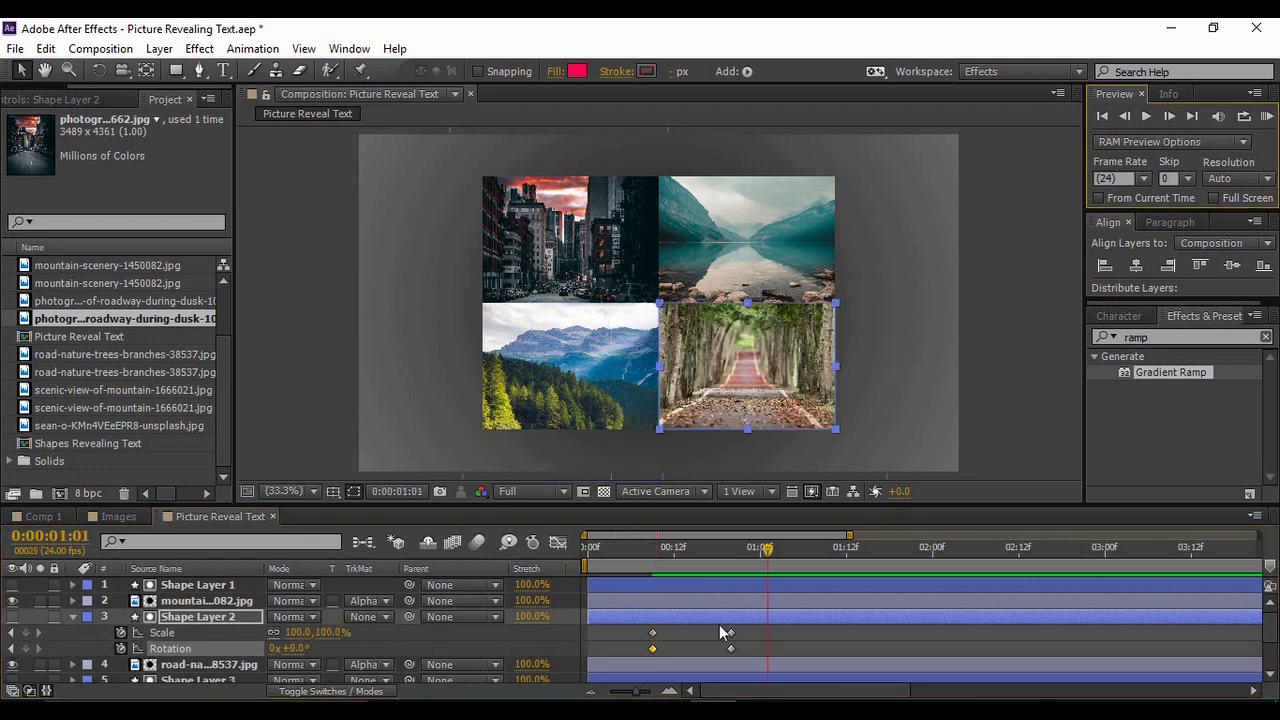
mouse_move(719, 625)
mouse_down()
mouse_move(736, 659)
mouse_move(717, 650)
mouse_up()
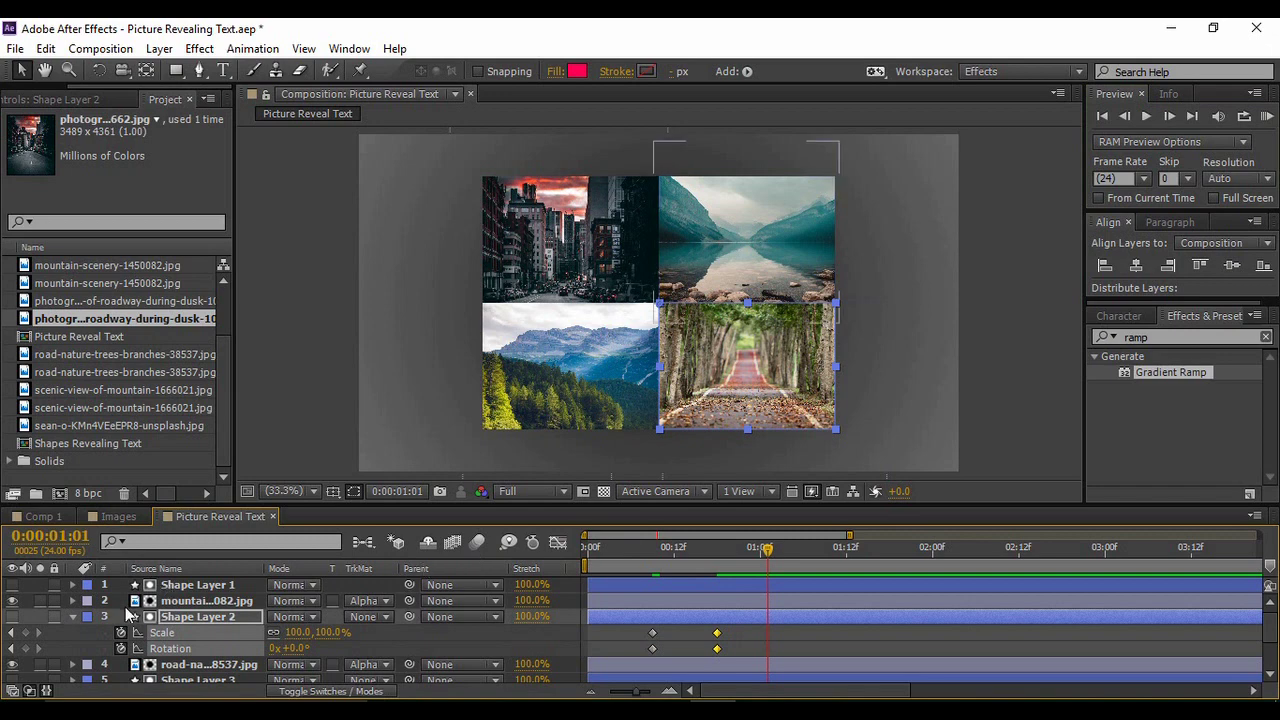
click(73, 617)
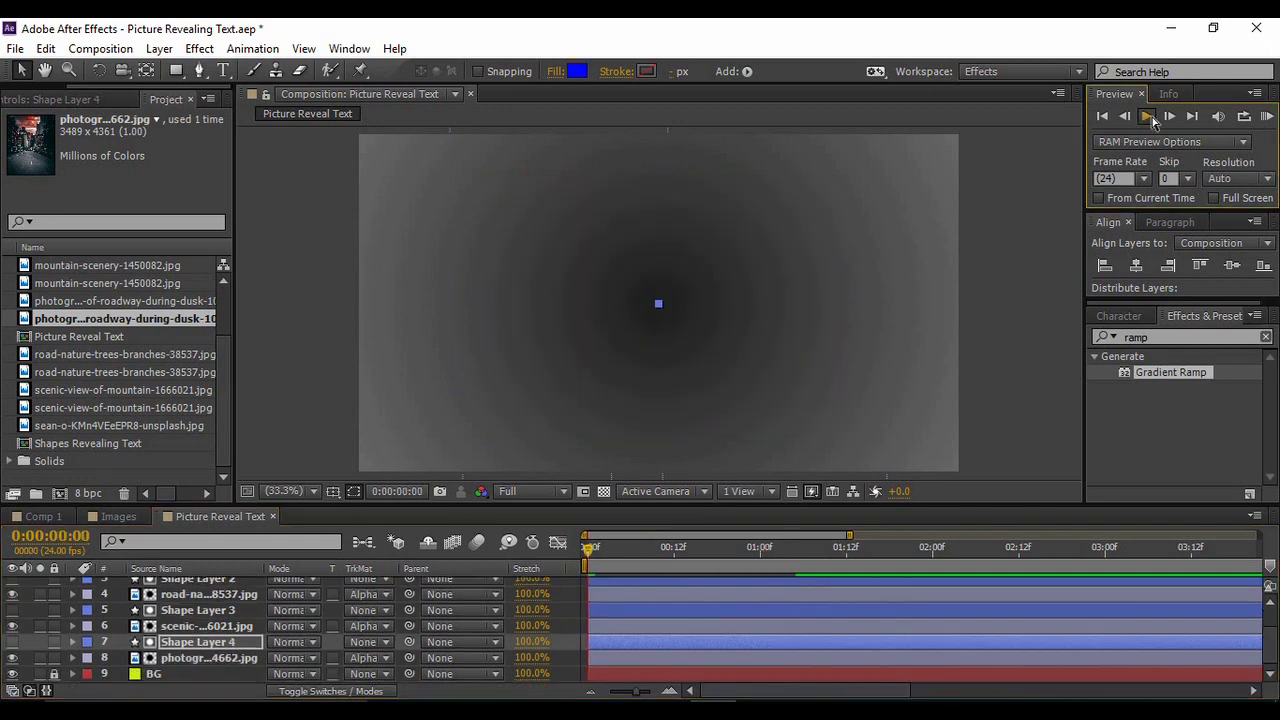
Preview the four-picture reveal animation from the start
click(1147, 116)
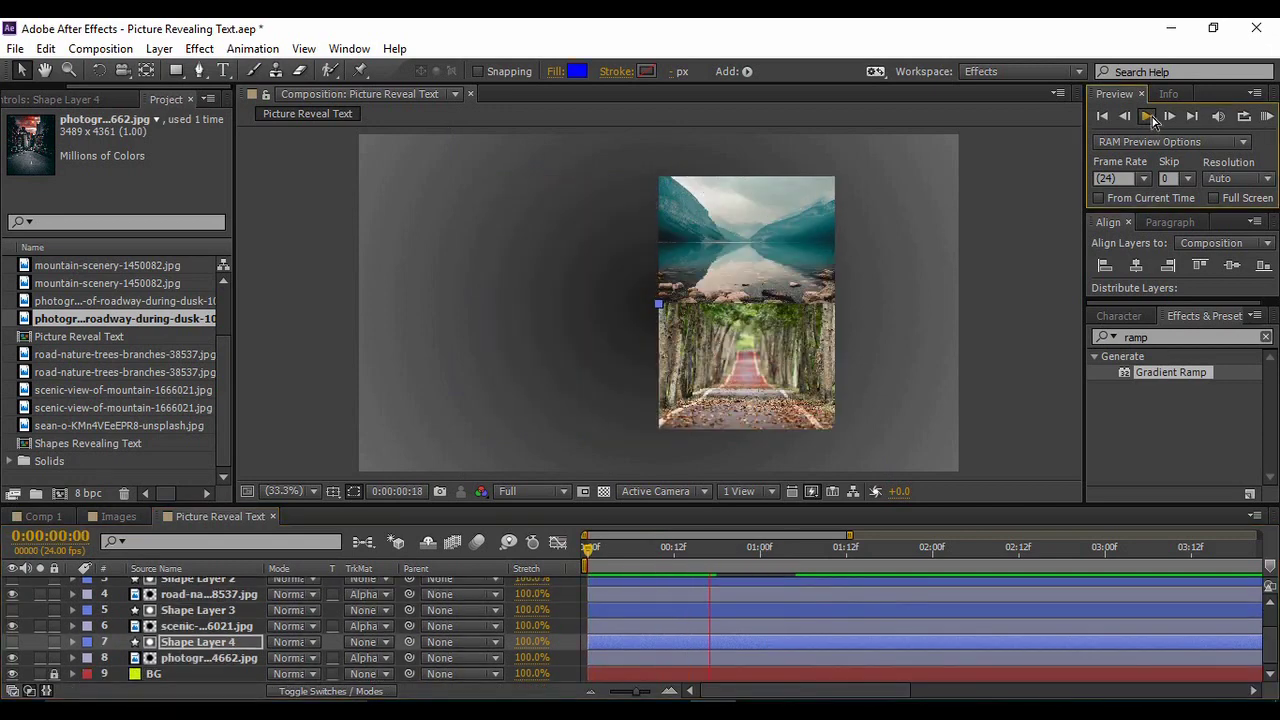
click(1152, 118)
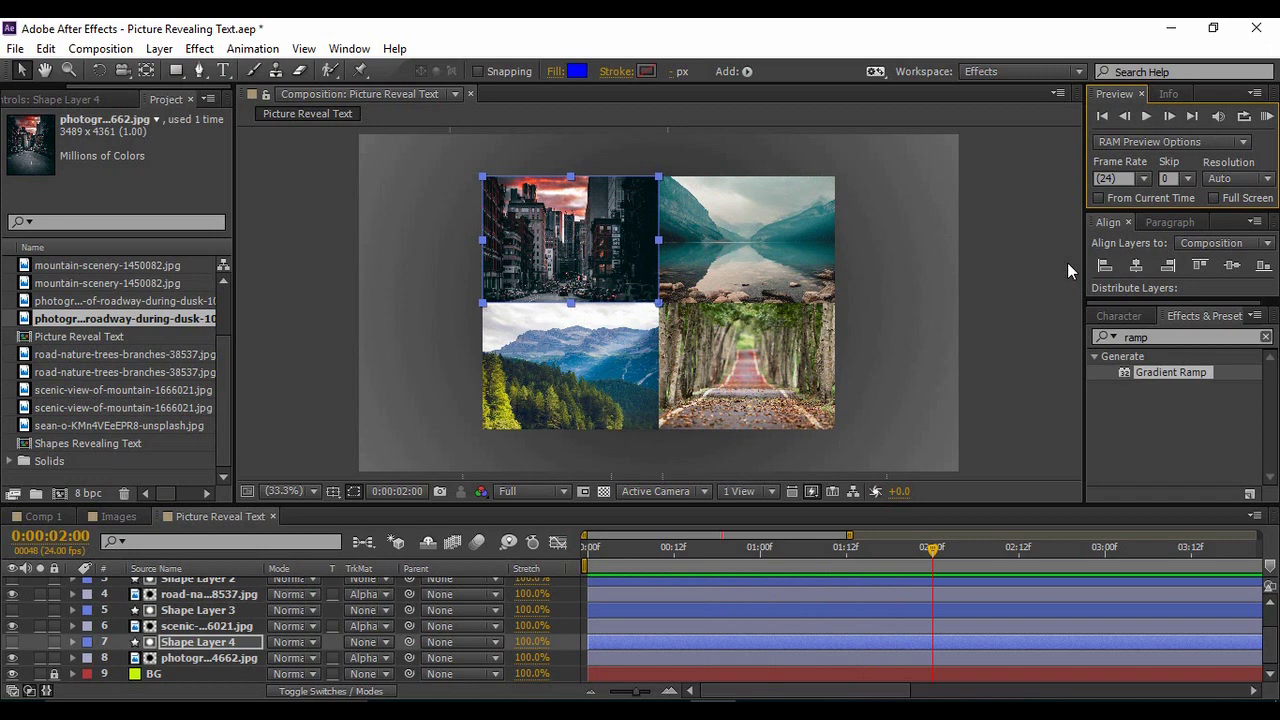
Pre-compose all shape and picture layers above BG into a new composition named Images, moving all attributes
click(1272, 640)
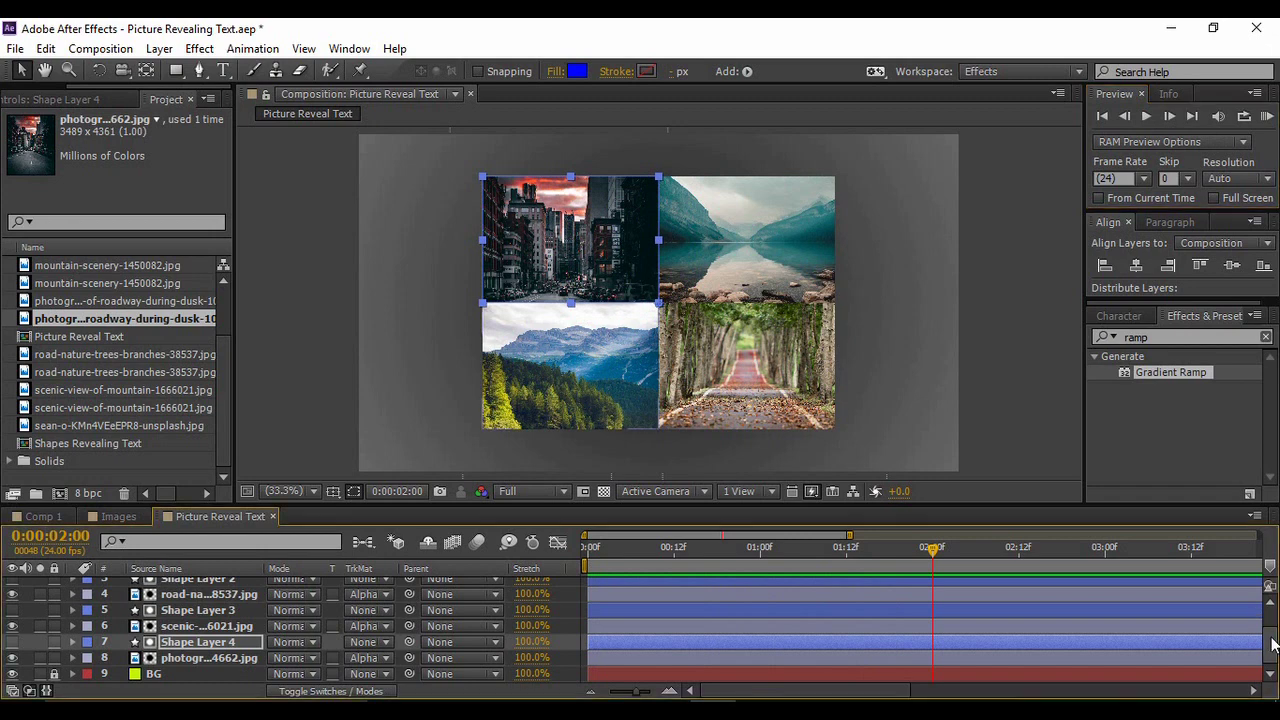
scroll(1272, 645, up, 2)
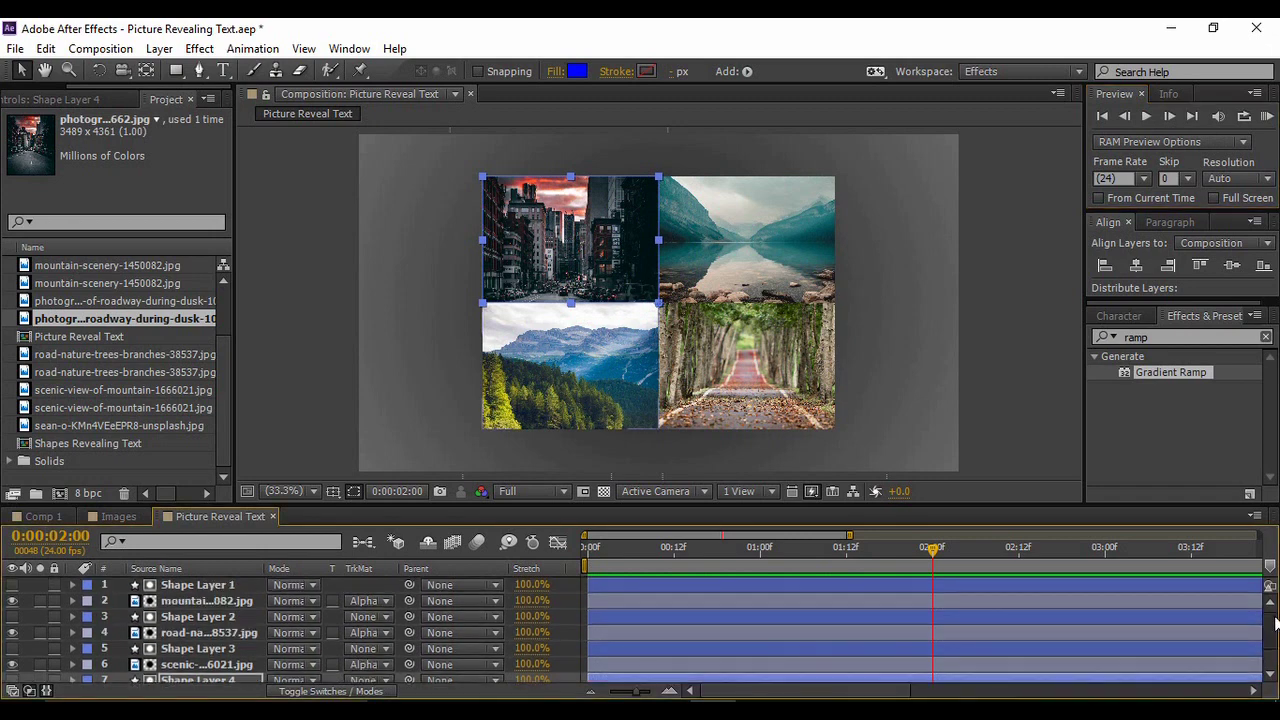
click(200, 585)
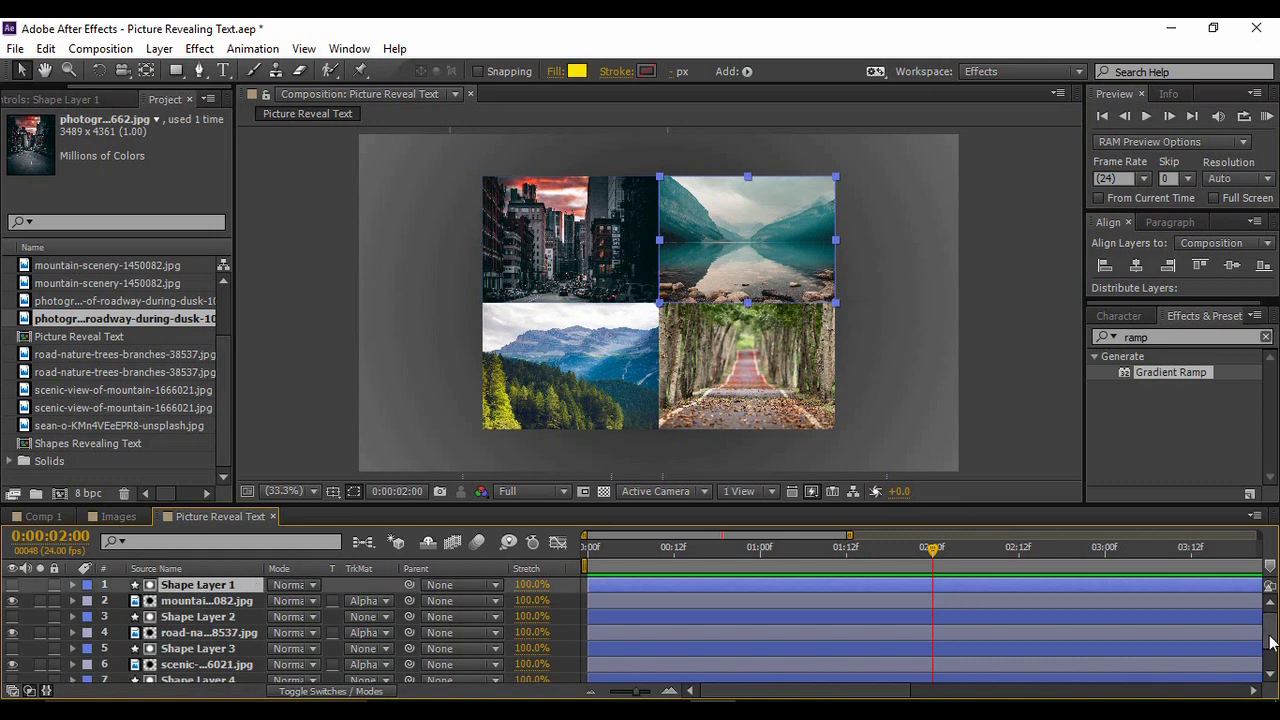
scroll(1272, 643, down, 2)
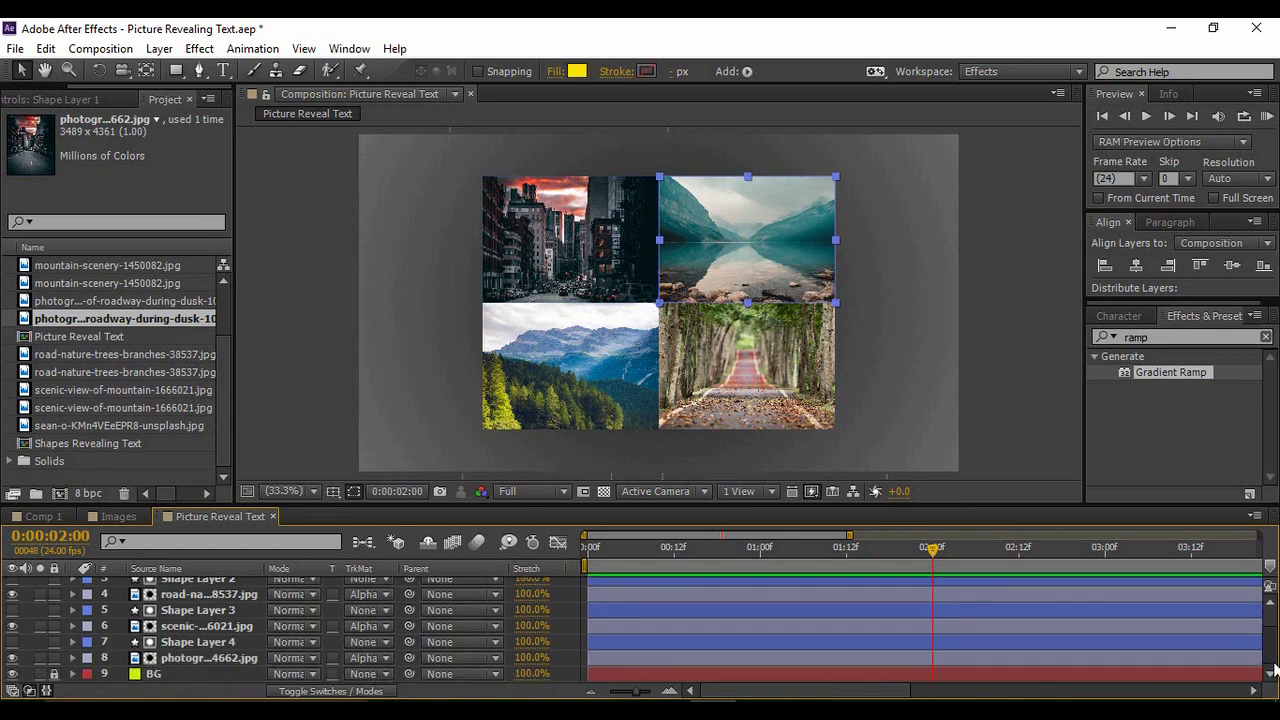
shift+click(200, 661)
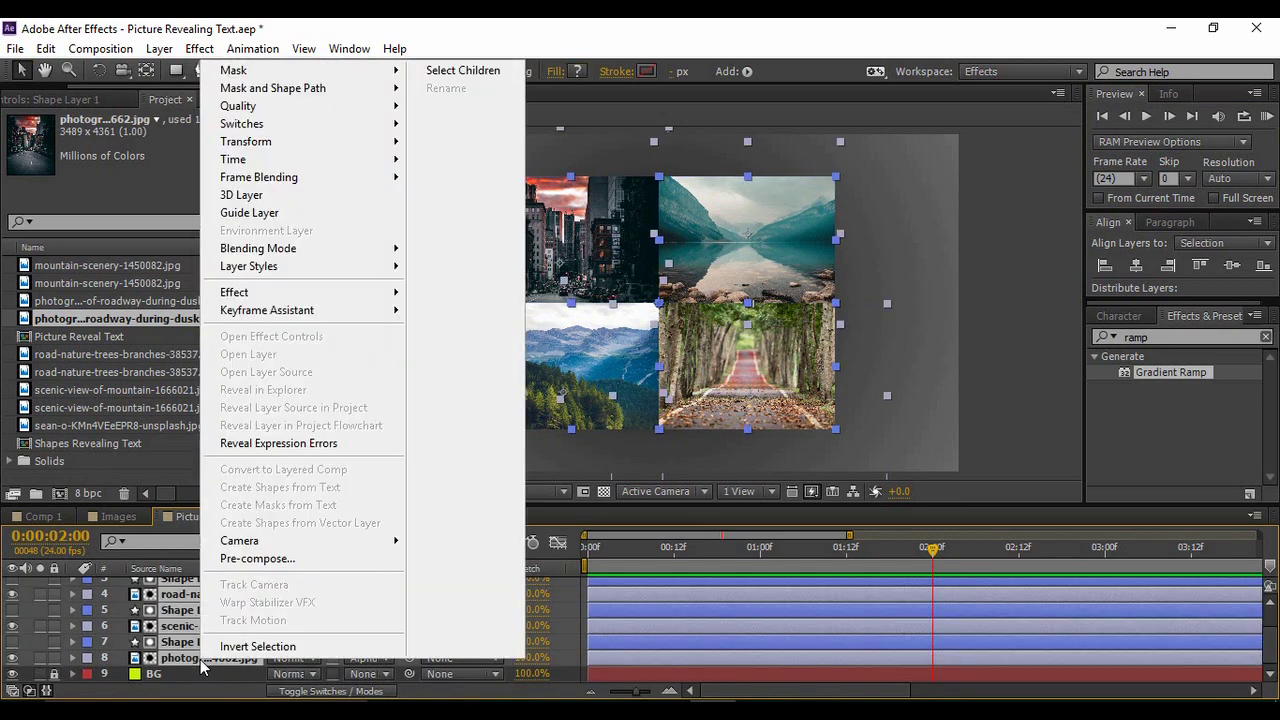
click(300, 558)
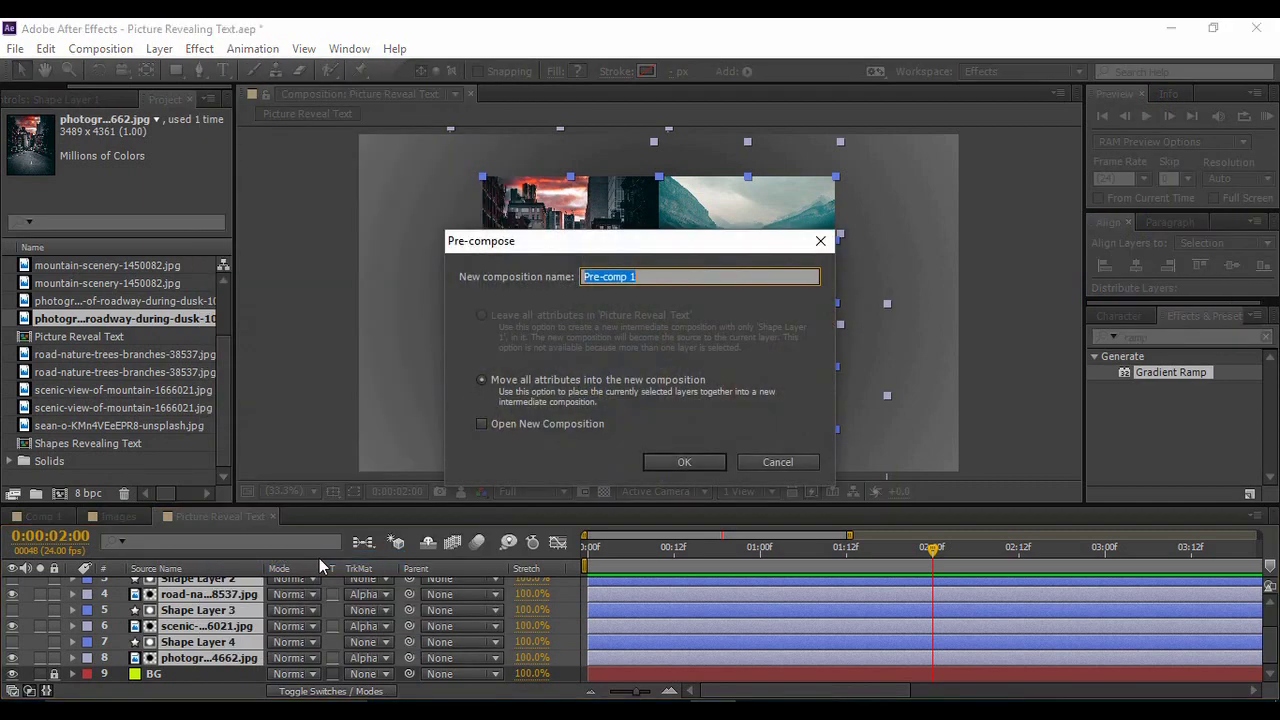
text(Images)
key(Return)
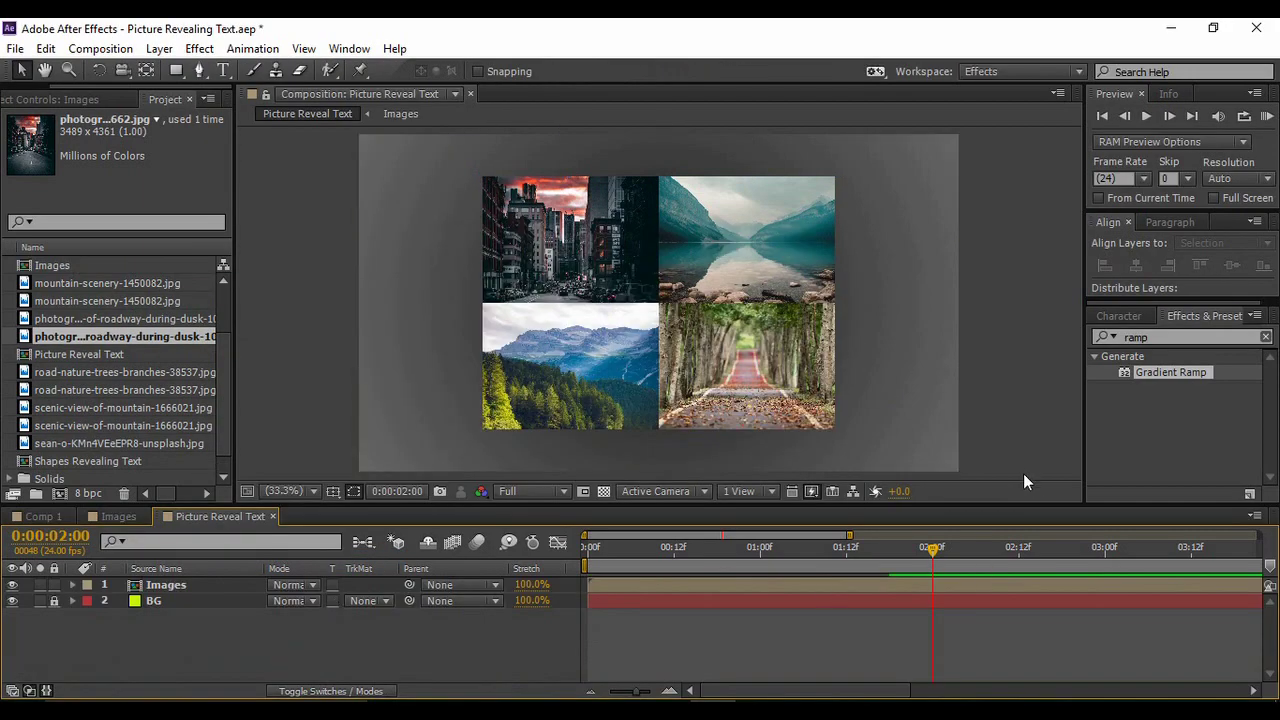
Duplicate the Images layer and scale the lower copy to 123%
click(175, 590)
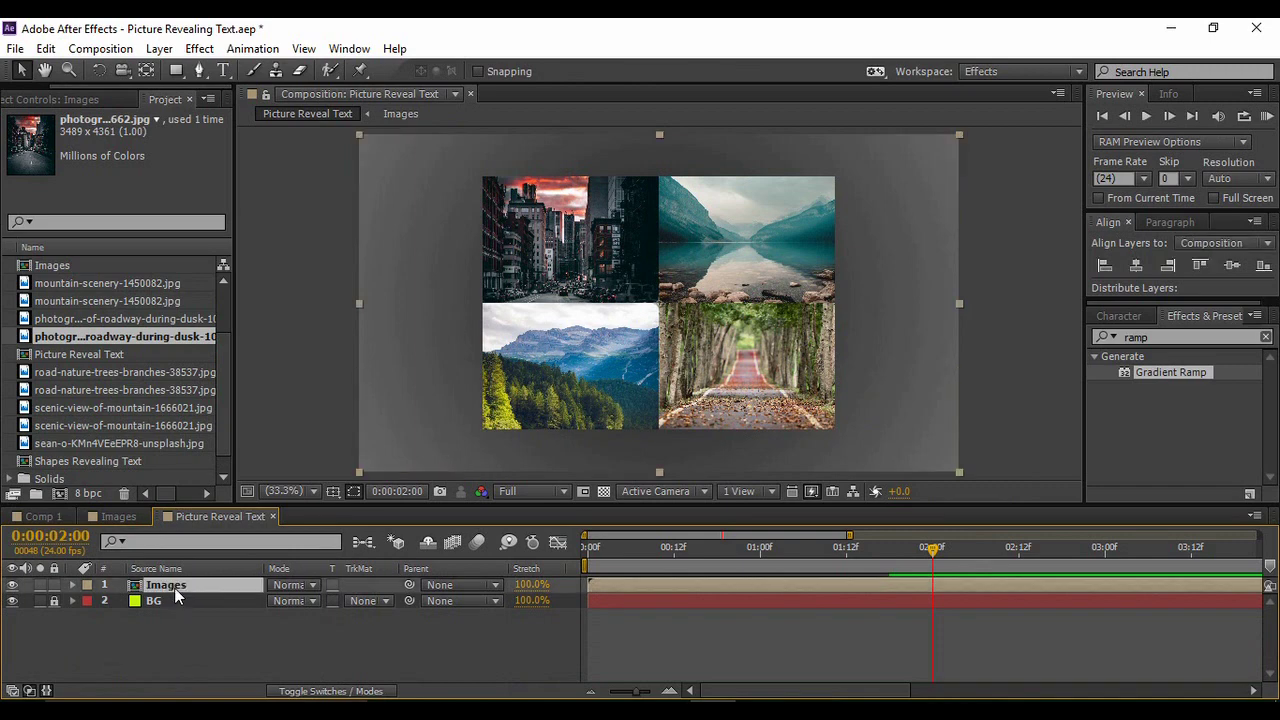
key(ctrl+d)
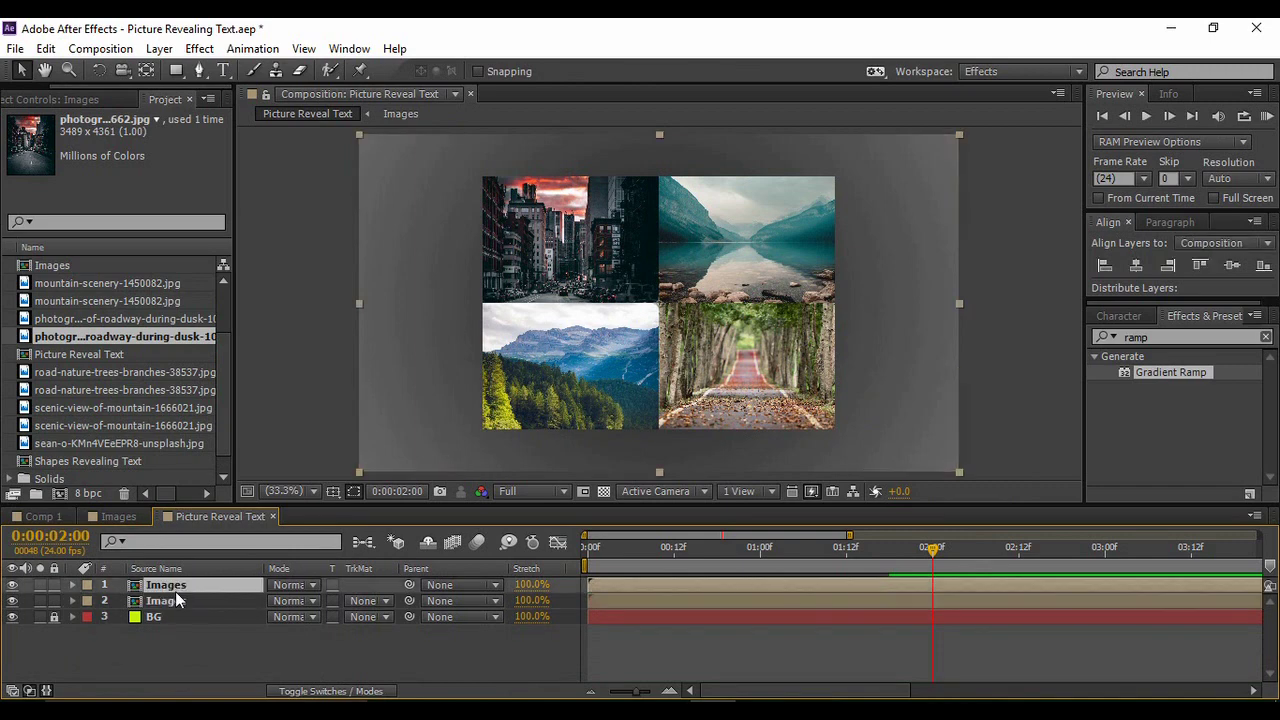
click(174, 602)
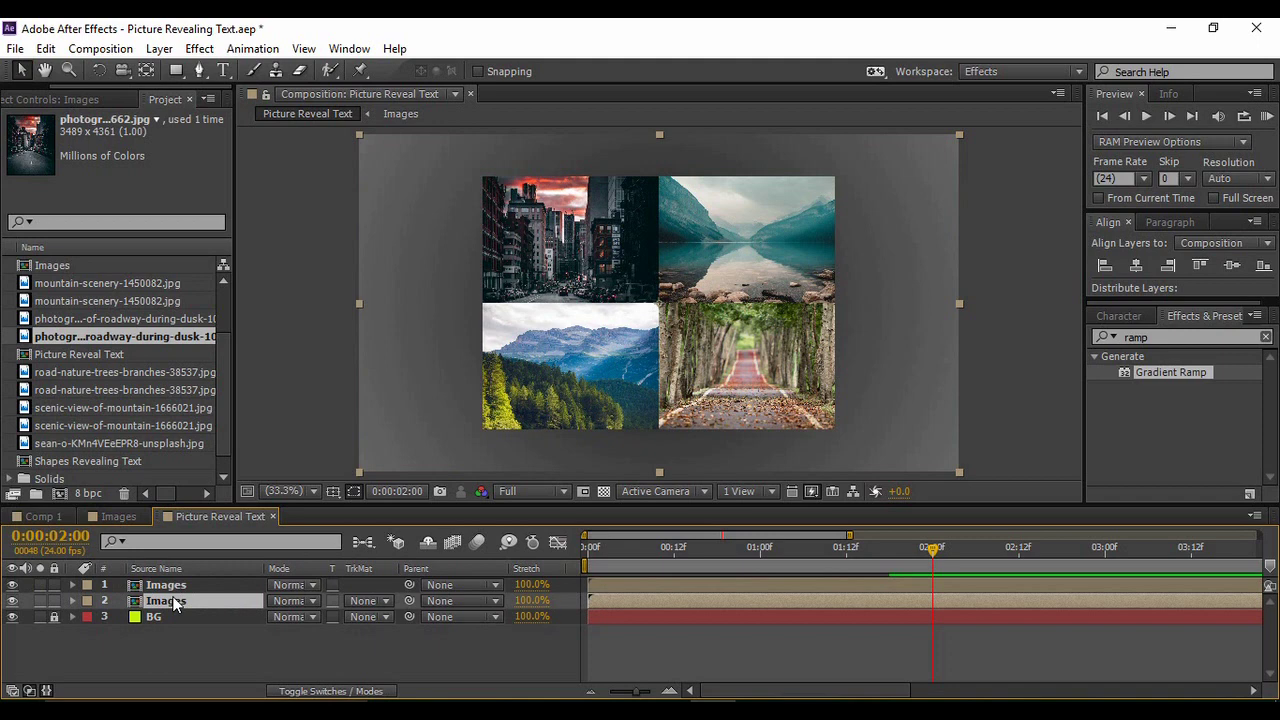
key(s)
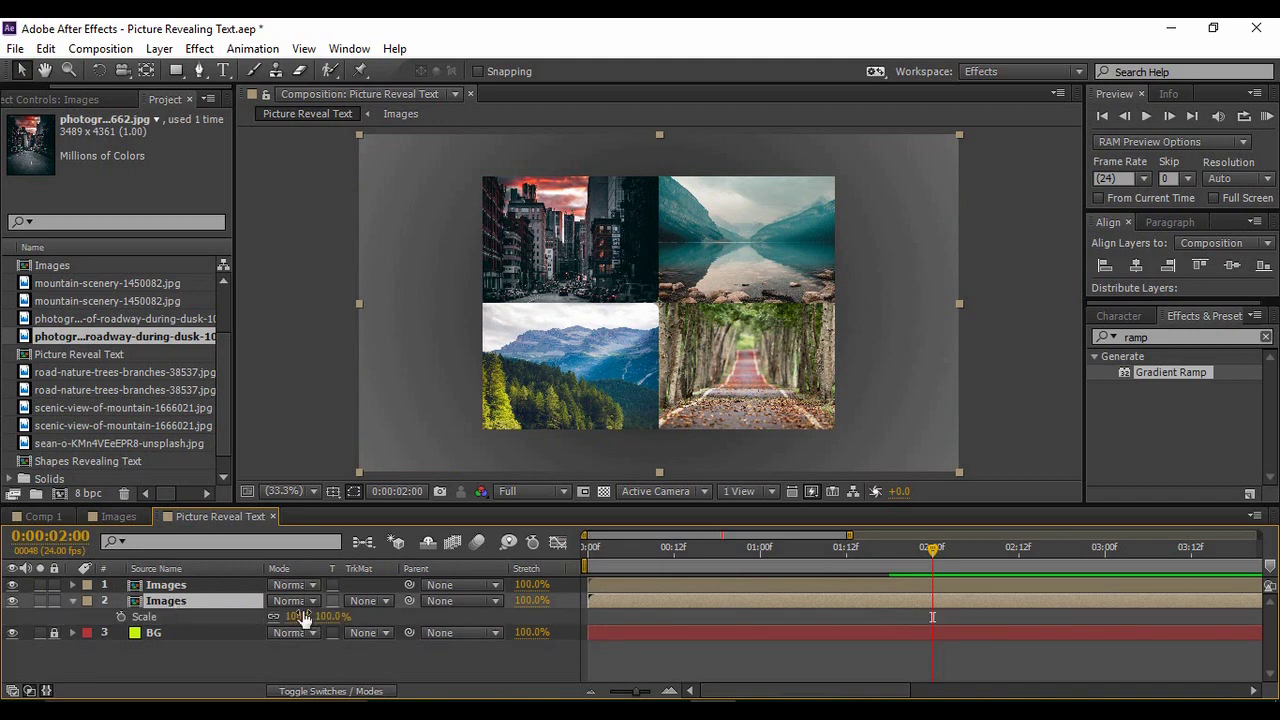
drag(288, 616, 312, 616)
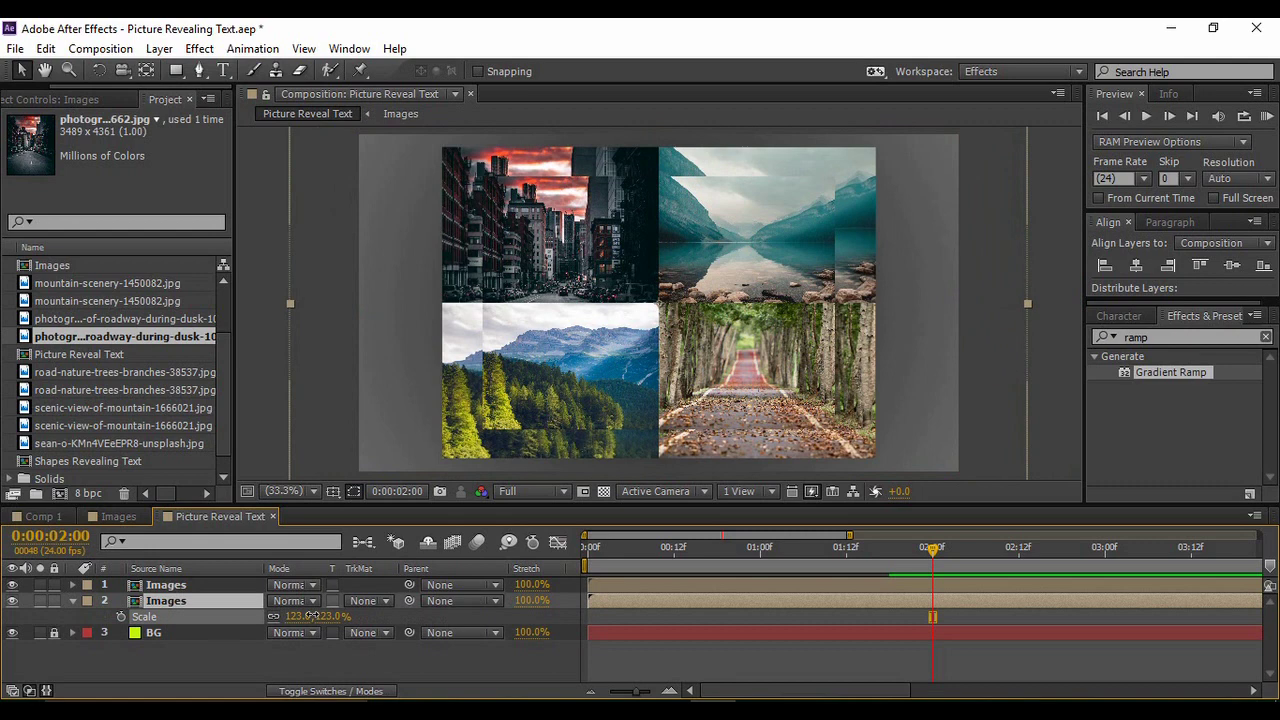
Set the enlarged lower Images layer's opacity to 65% and collapse its properties
click(224, 602)
key(t)
drag(284, 617, 250, 618)
click(294, 676)
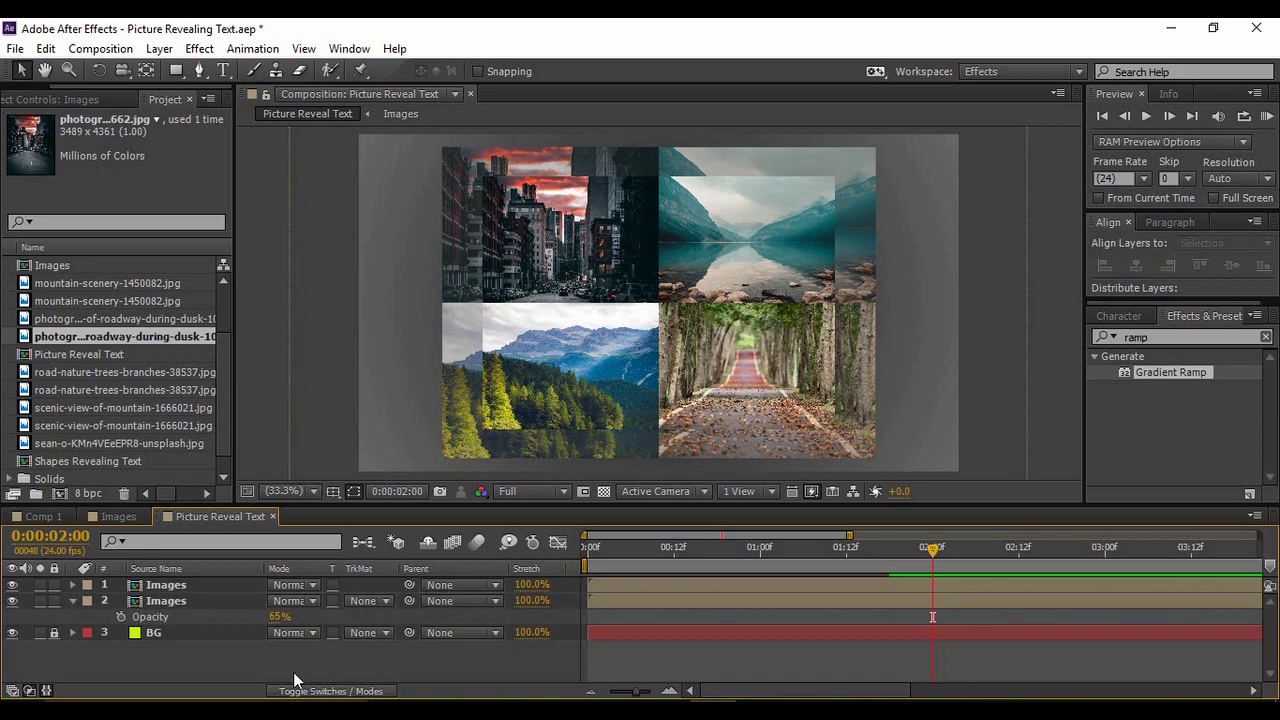
click(110, 586)
click(73, 600)
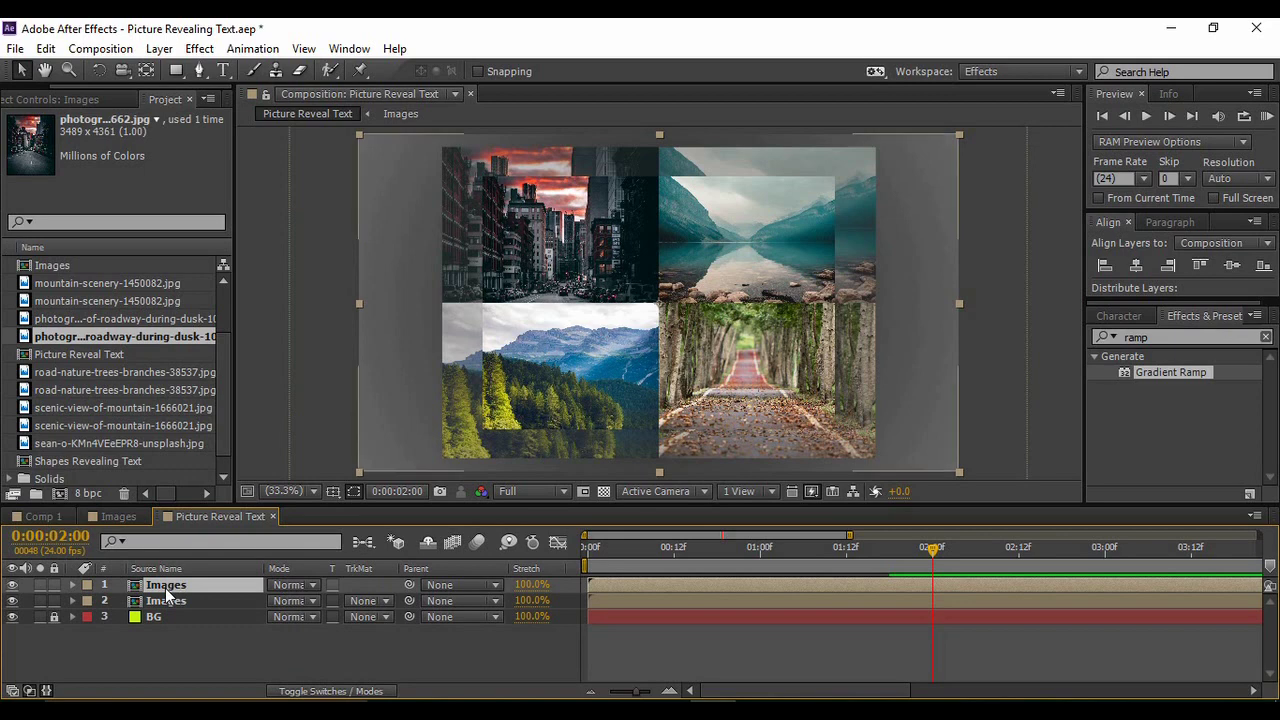
Place a duplicate of the top Images layer directly above BG and scale it to 175%
key(ctrl+d)
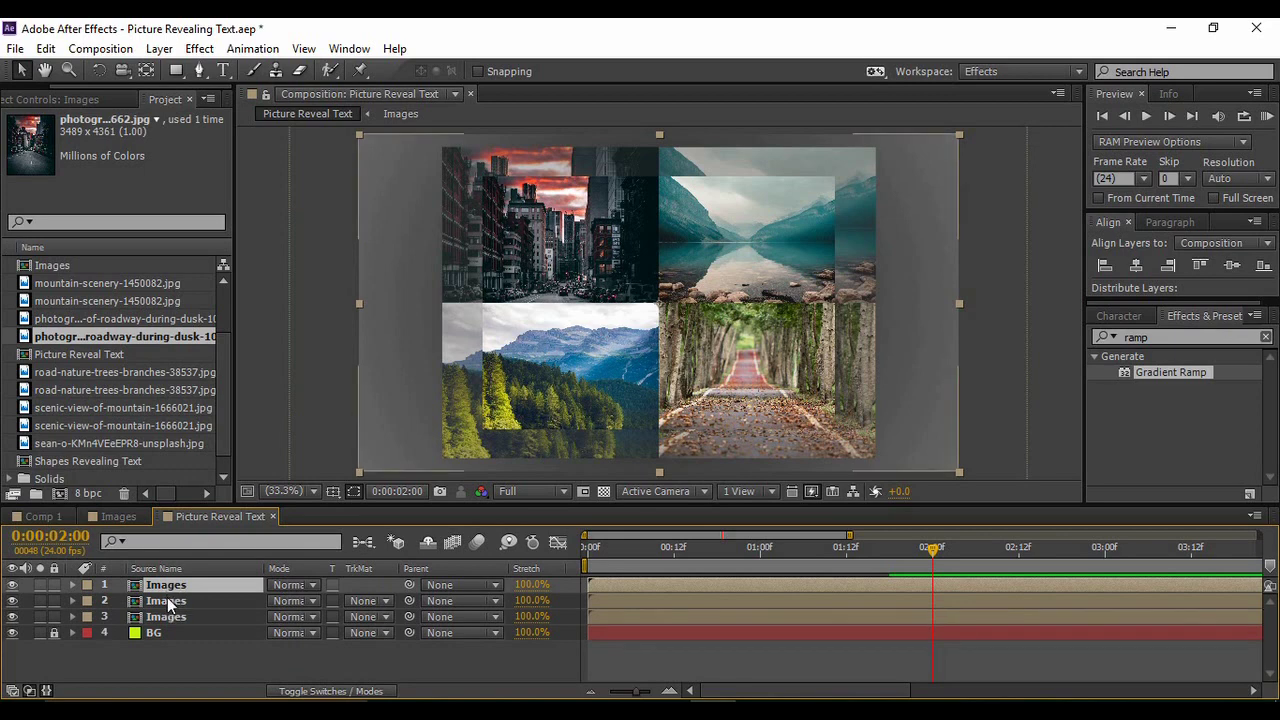
click(167, 601)
click(167, 617)
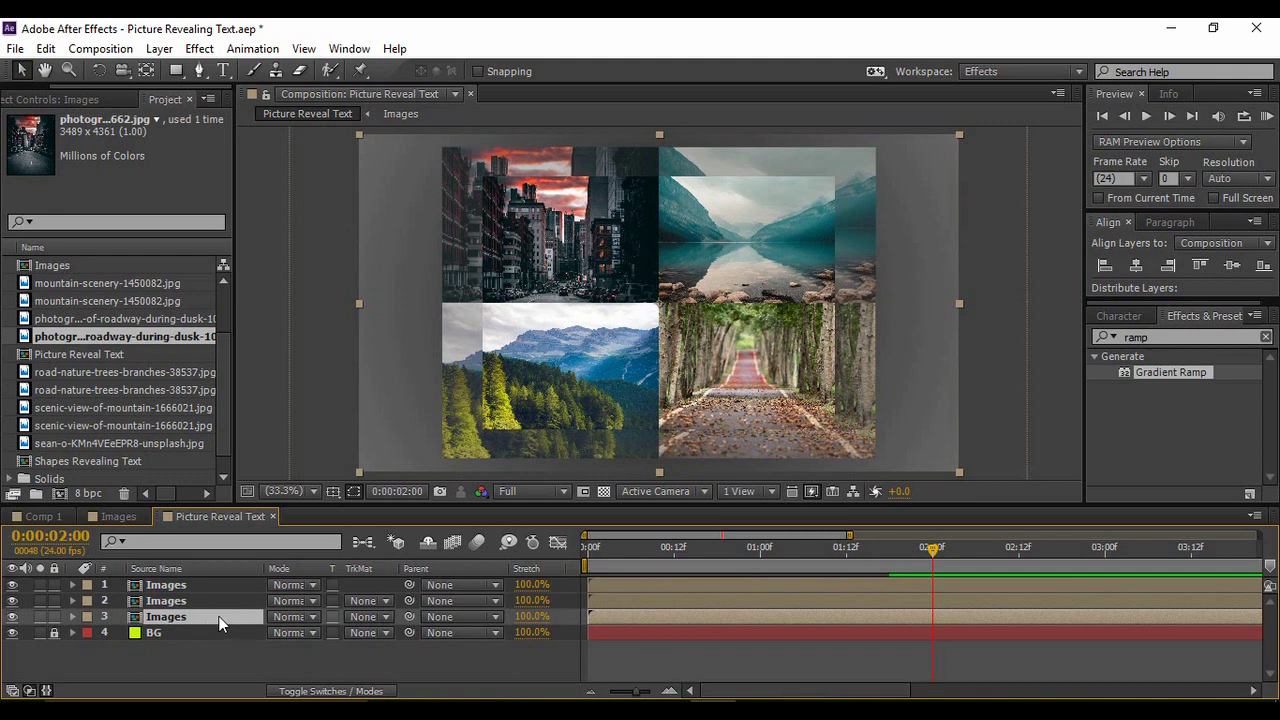
key(s)
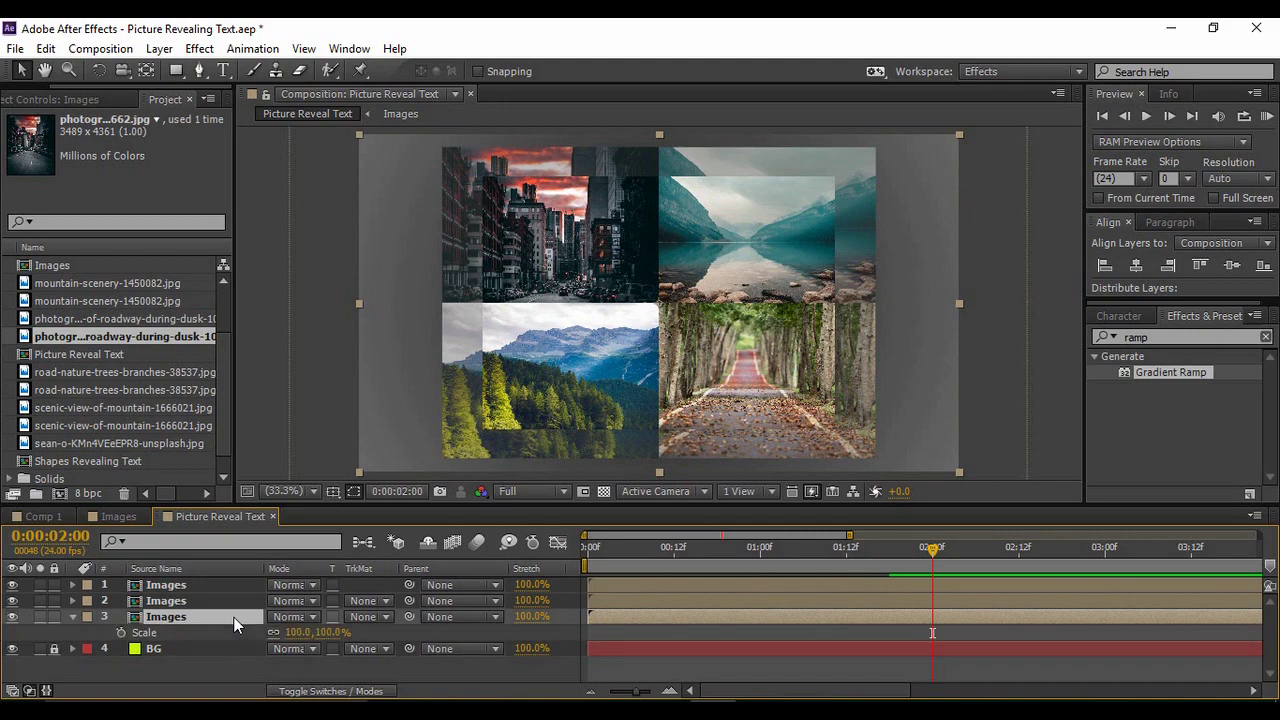
drag(305, 636, 368, 636)
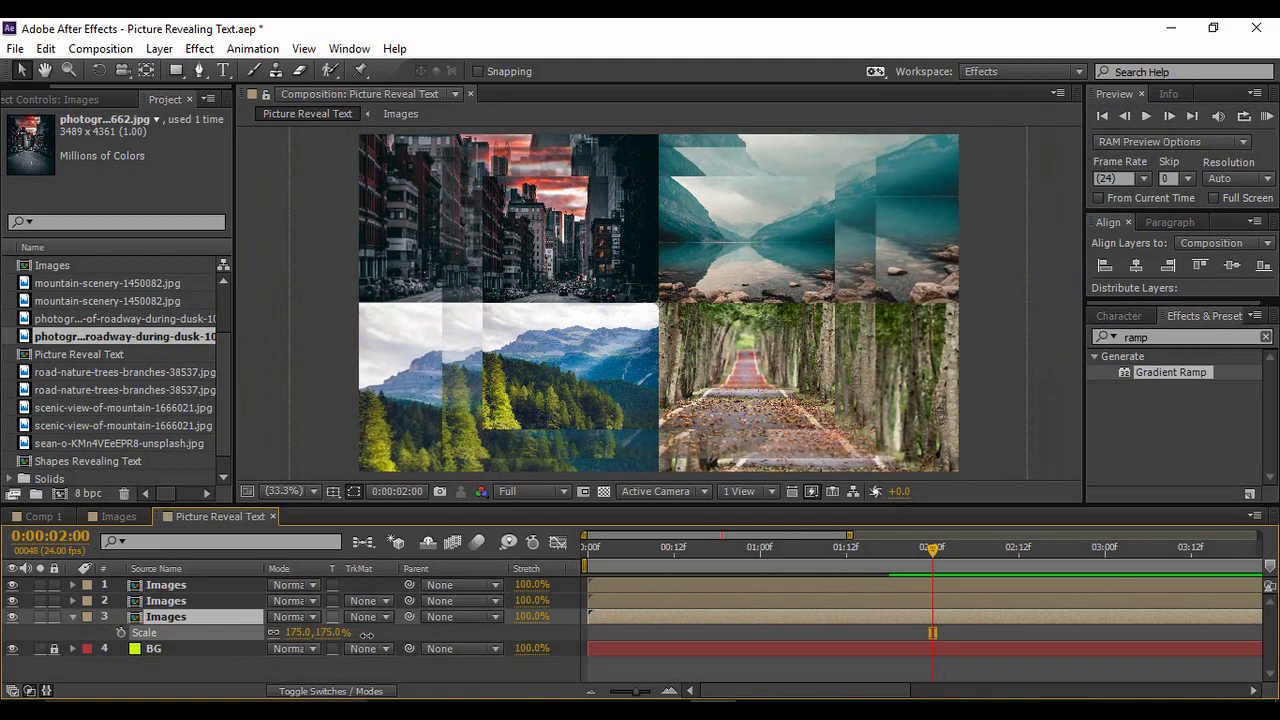
key(Return)
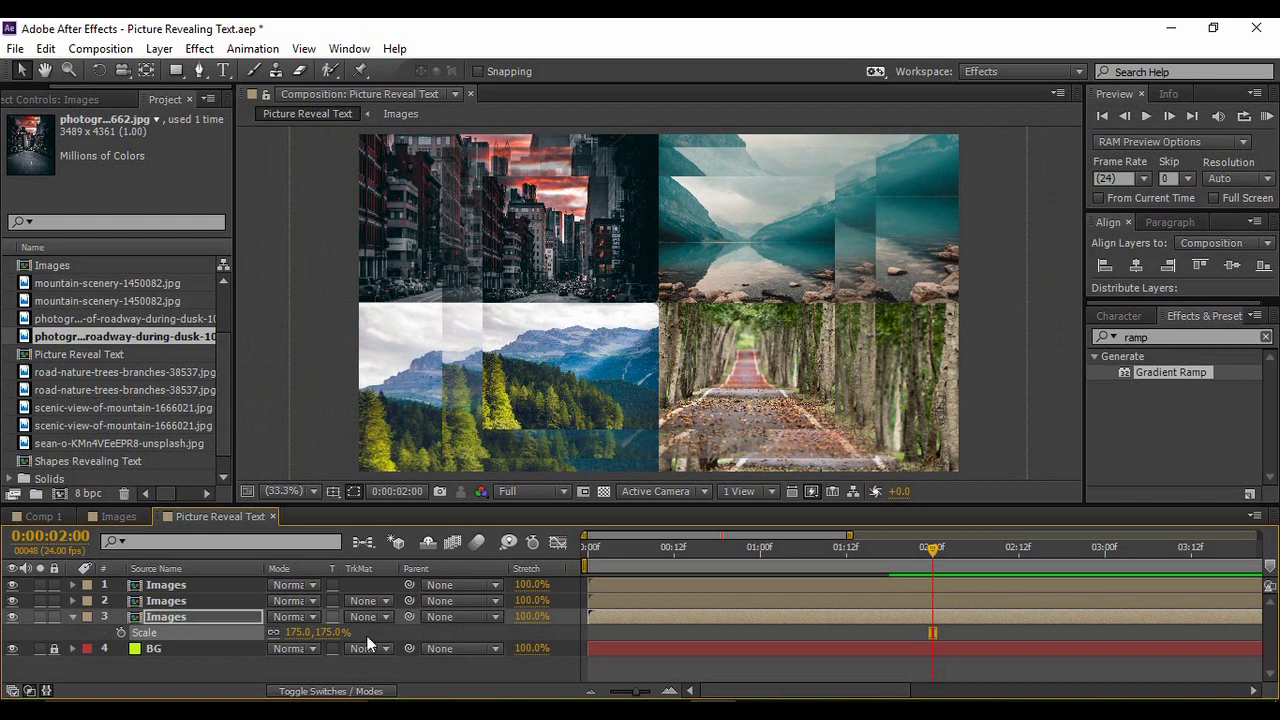
Set the opacity of the 175% Images layer directly above BG to 75%
click(180, 620)
key(t)
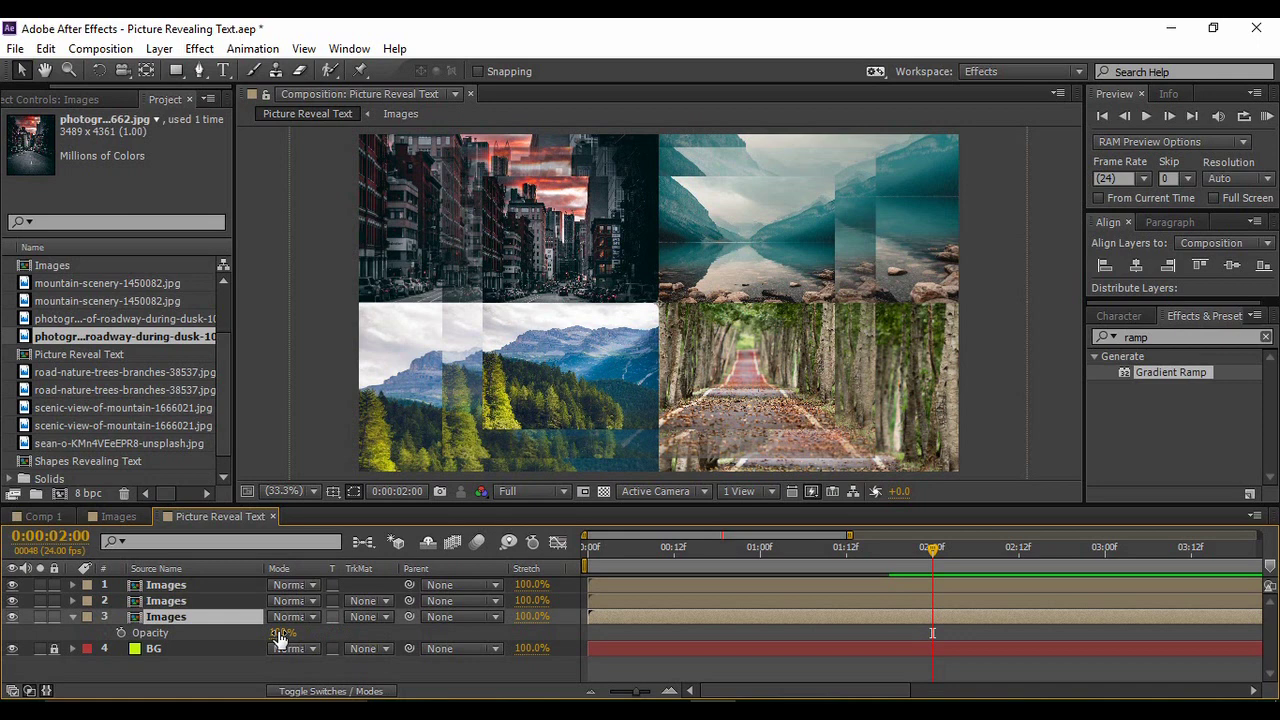
drag(280, 634, 260, 636)
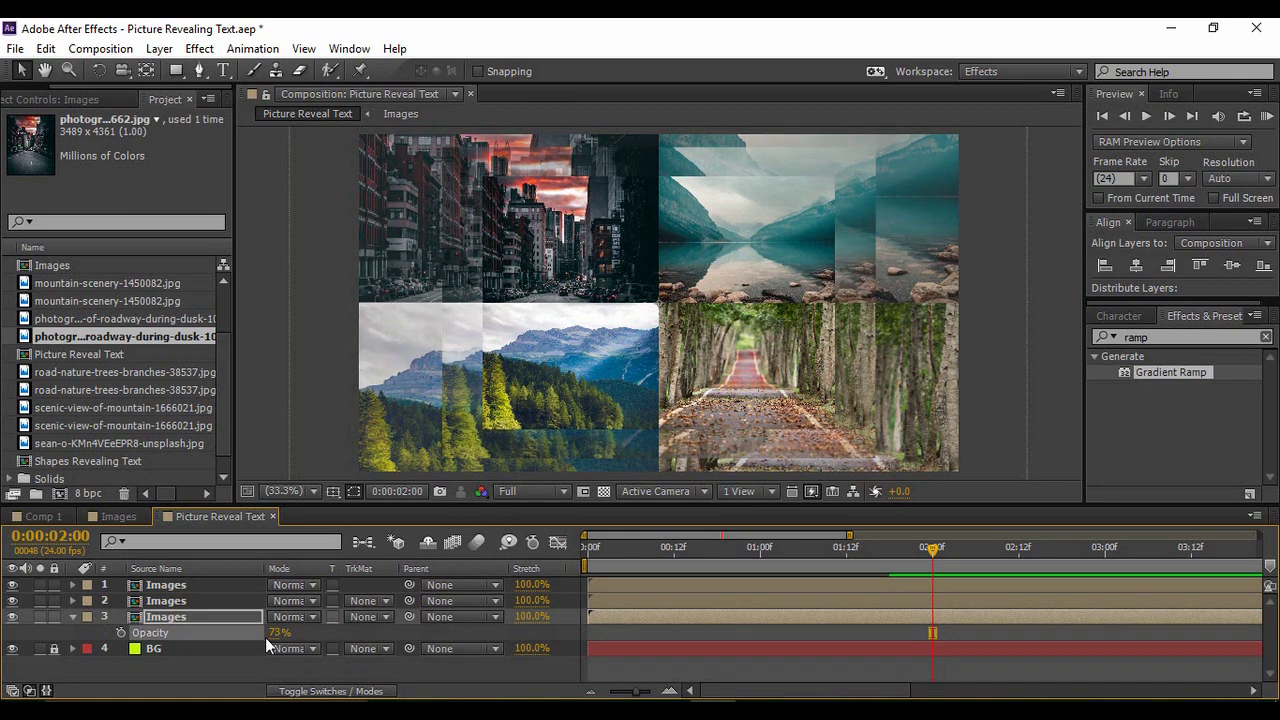
click(279, 633)
text(75)
key(Return)
Apply the Tint effect to the lowest Images layer with Amount to Tint at 60%, and preview the animation
click(1175, 337)
text(tin)
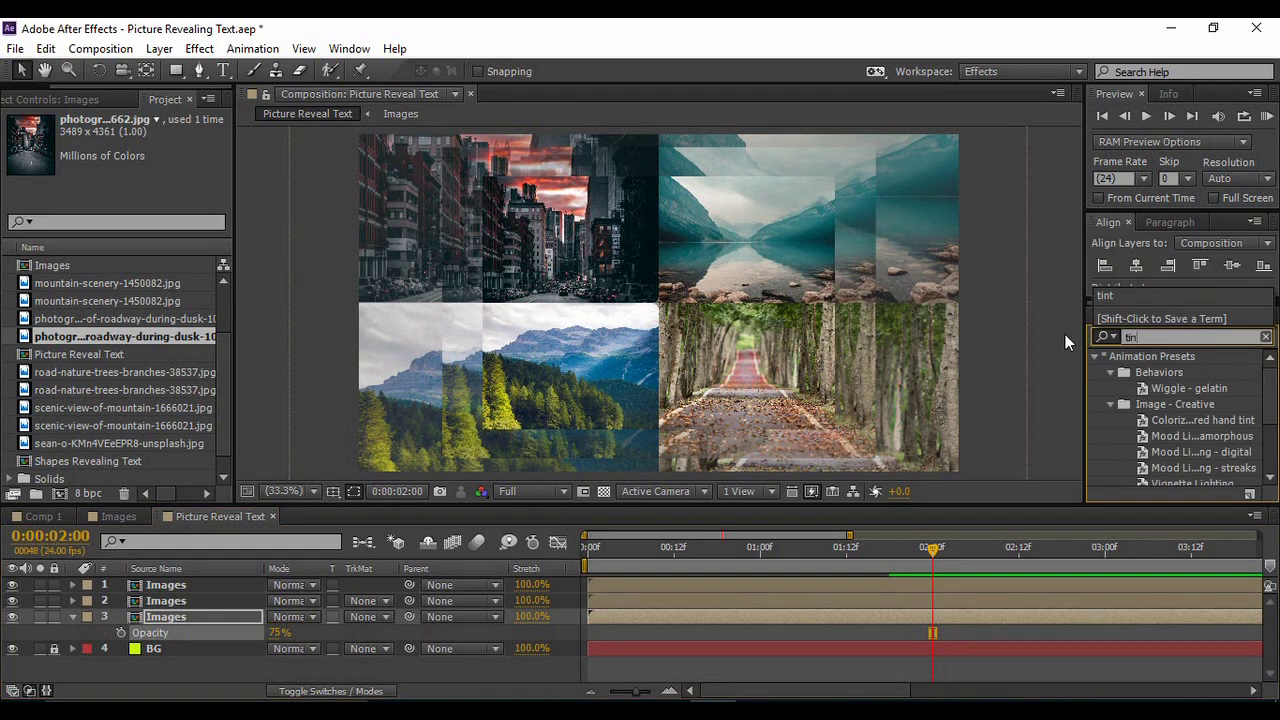
text(t)
drag(1144, 420, 183, 624)
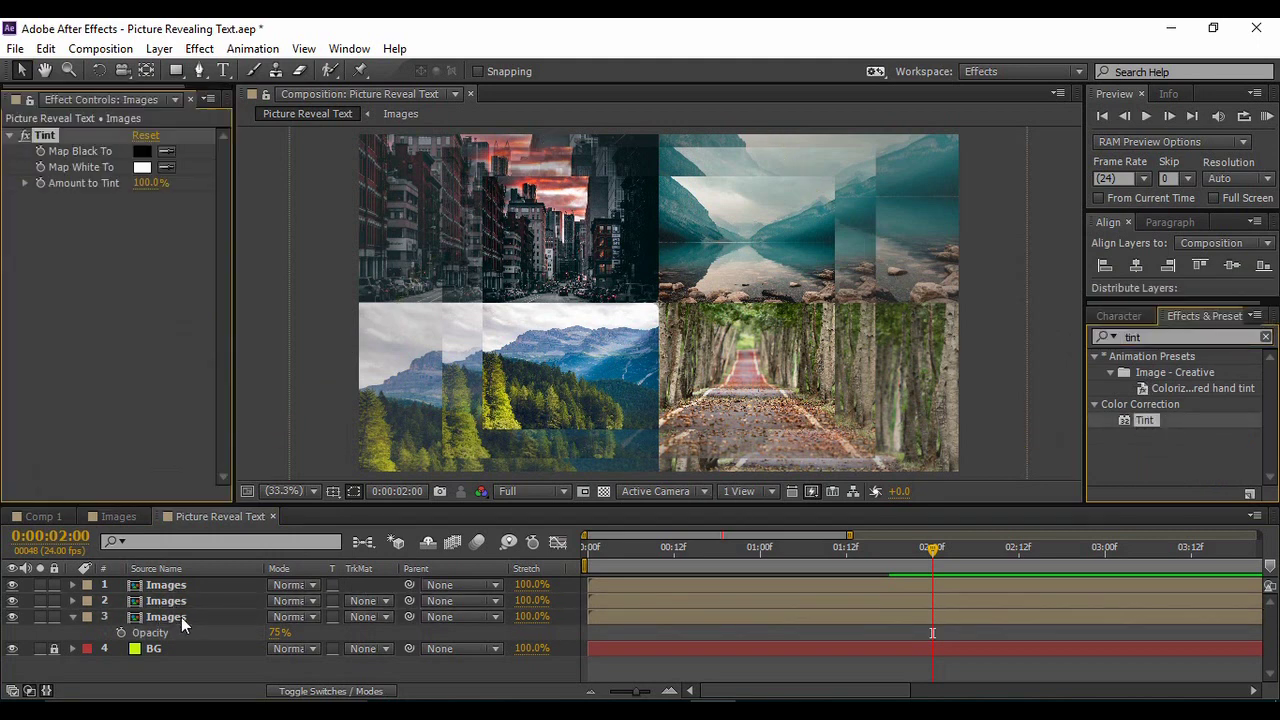
drag(152, 184, 145, 187)
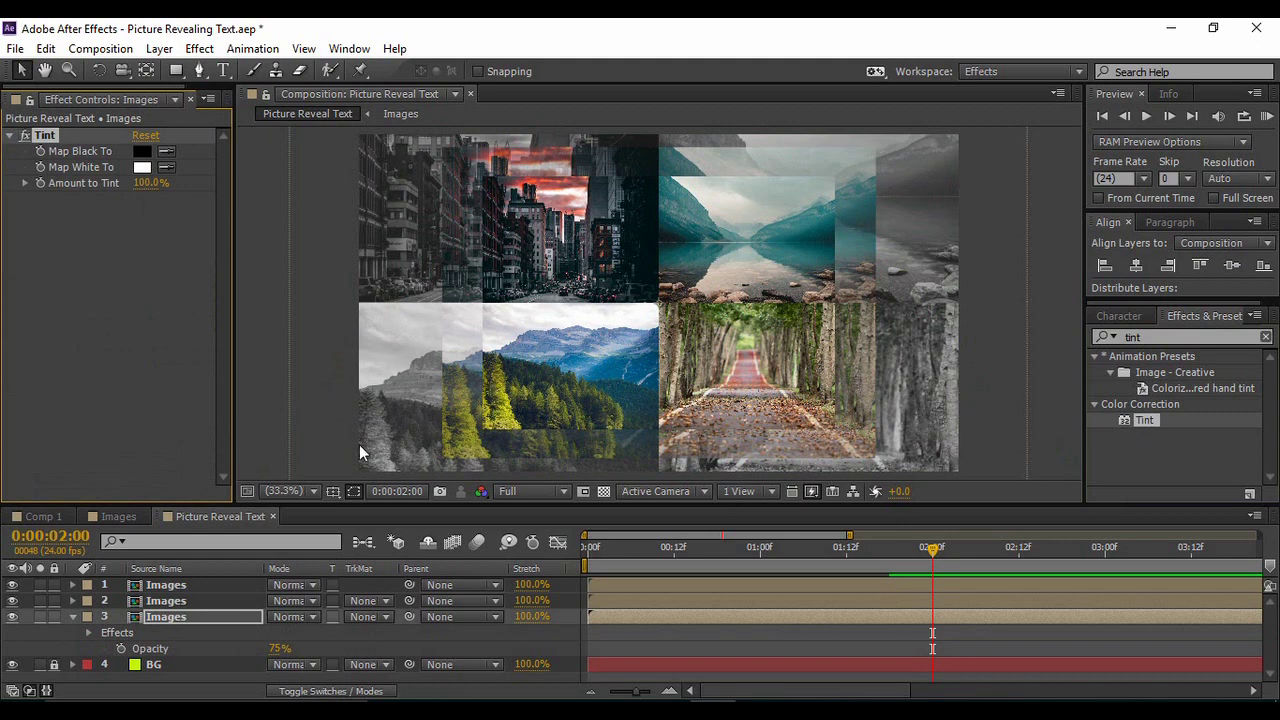
click(150, 183)
text(60)
key(Return)
click(1146, 116)
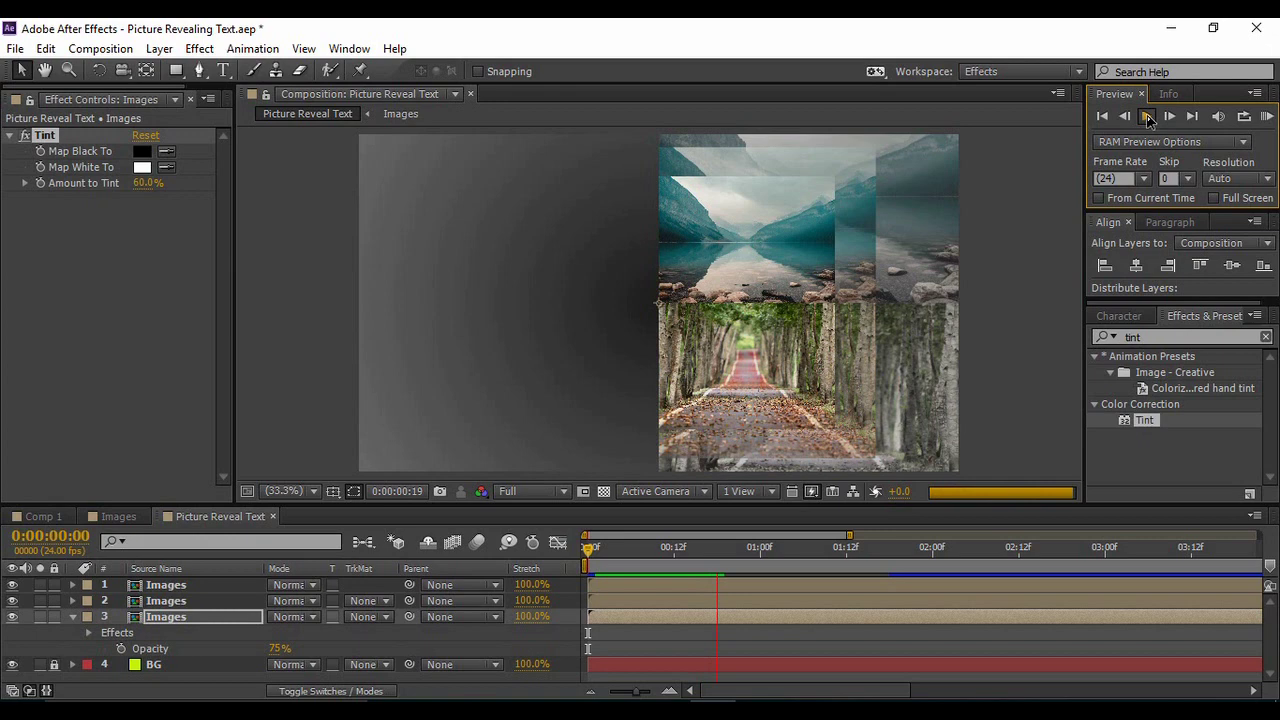
click(1147, 117)
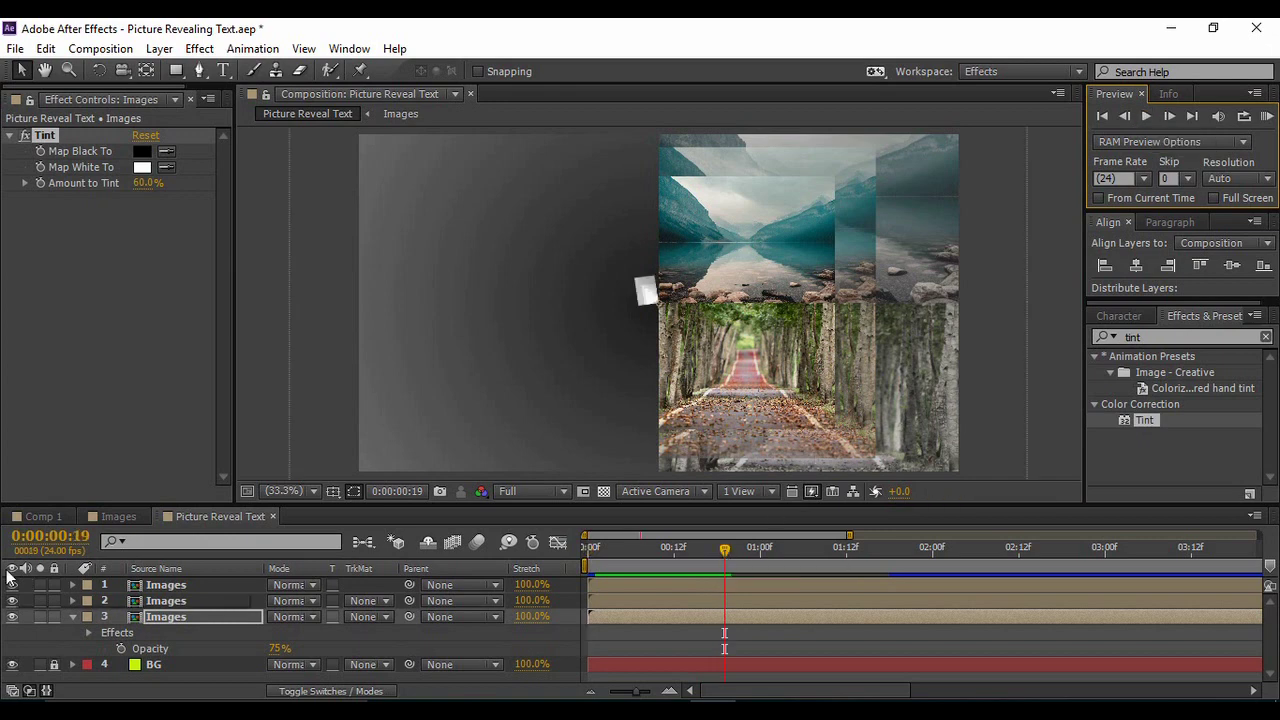
Collapse the lowest Images layer's properties and hide all three Images layers
click(72, 616)
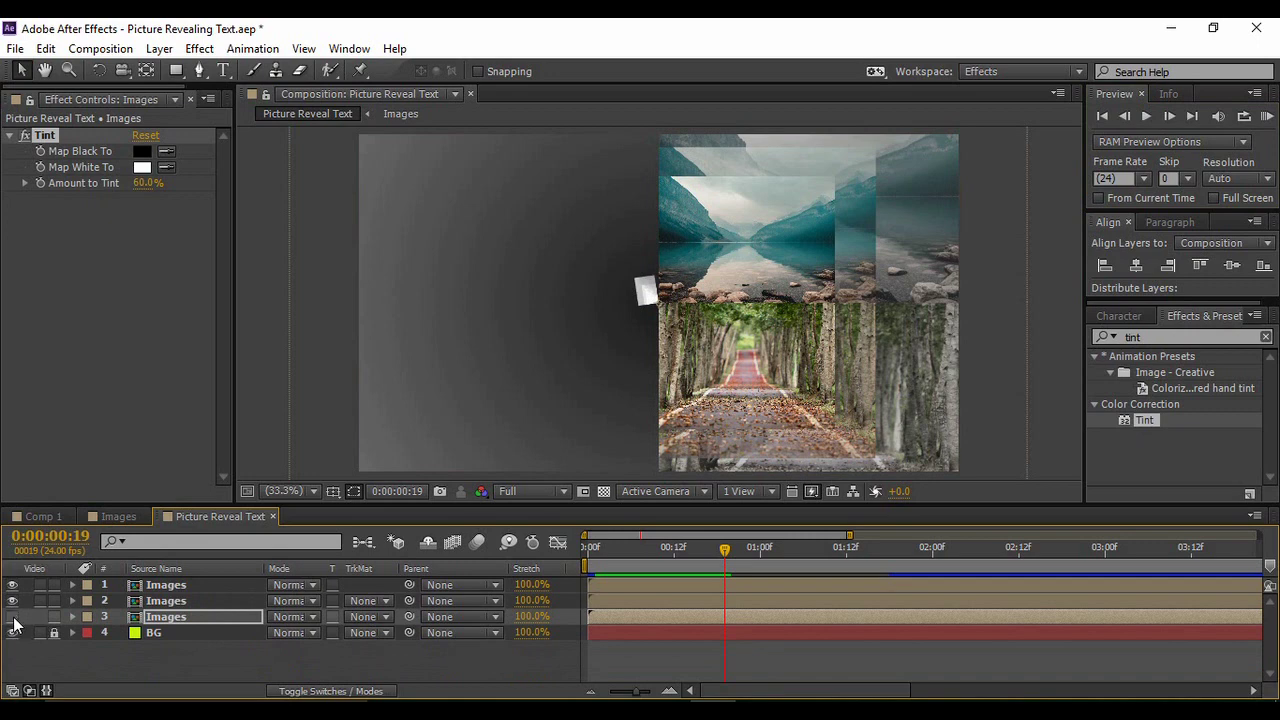
click(13, 617)
click(12, 601)
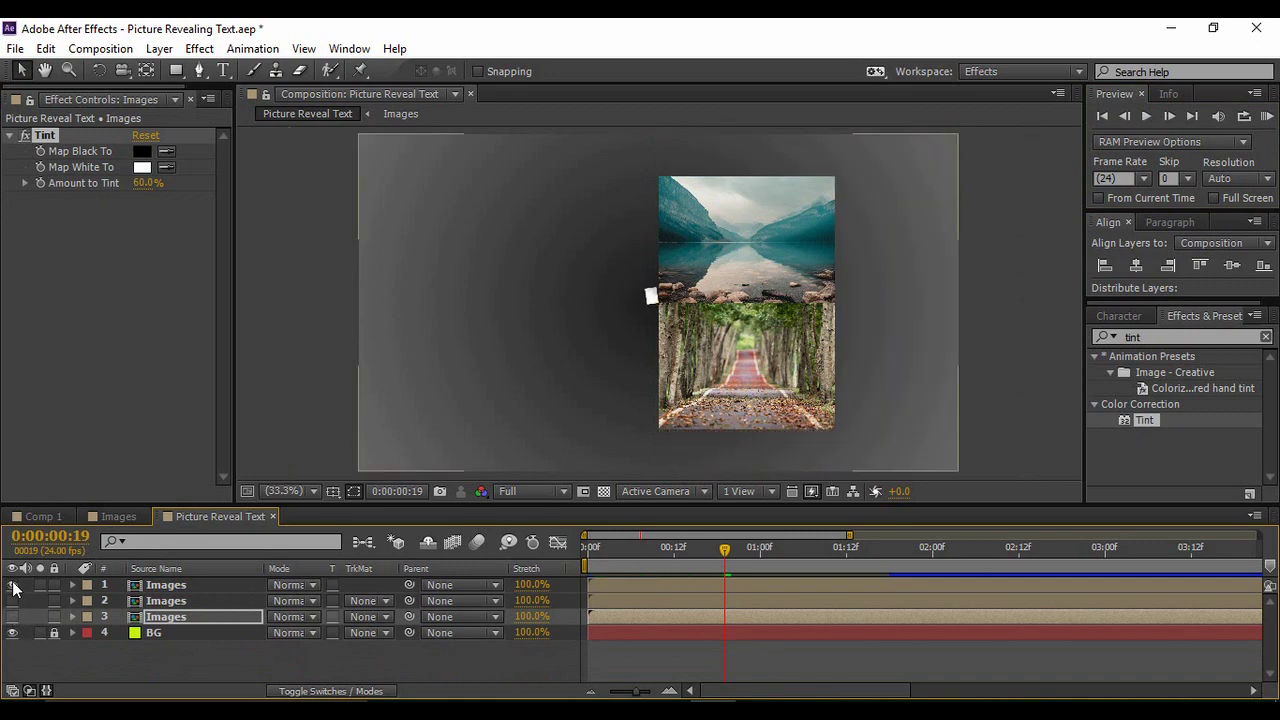
click(12, 585)
click(231, 671)
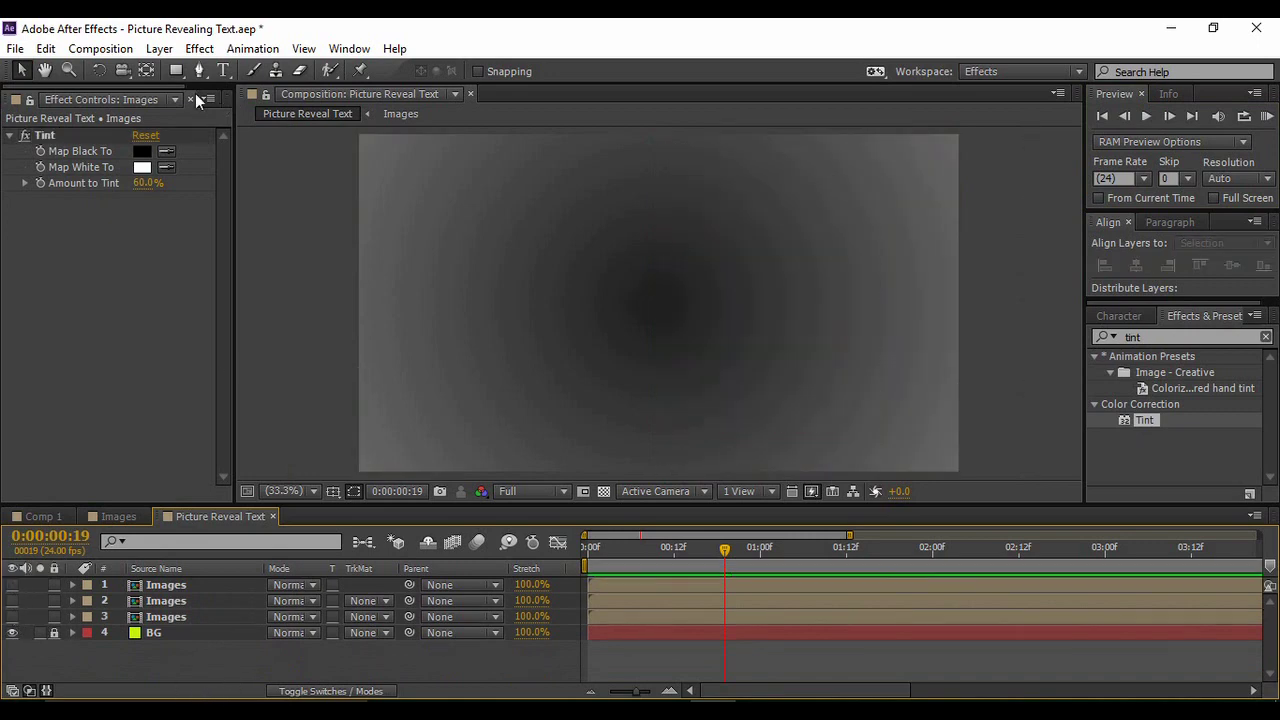
Add a text layer reading TEXT in Gotham Medium with a bright yellow fill
click(223, 70)
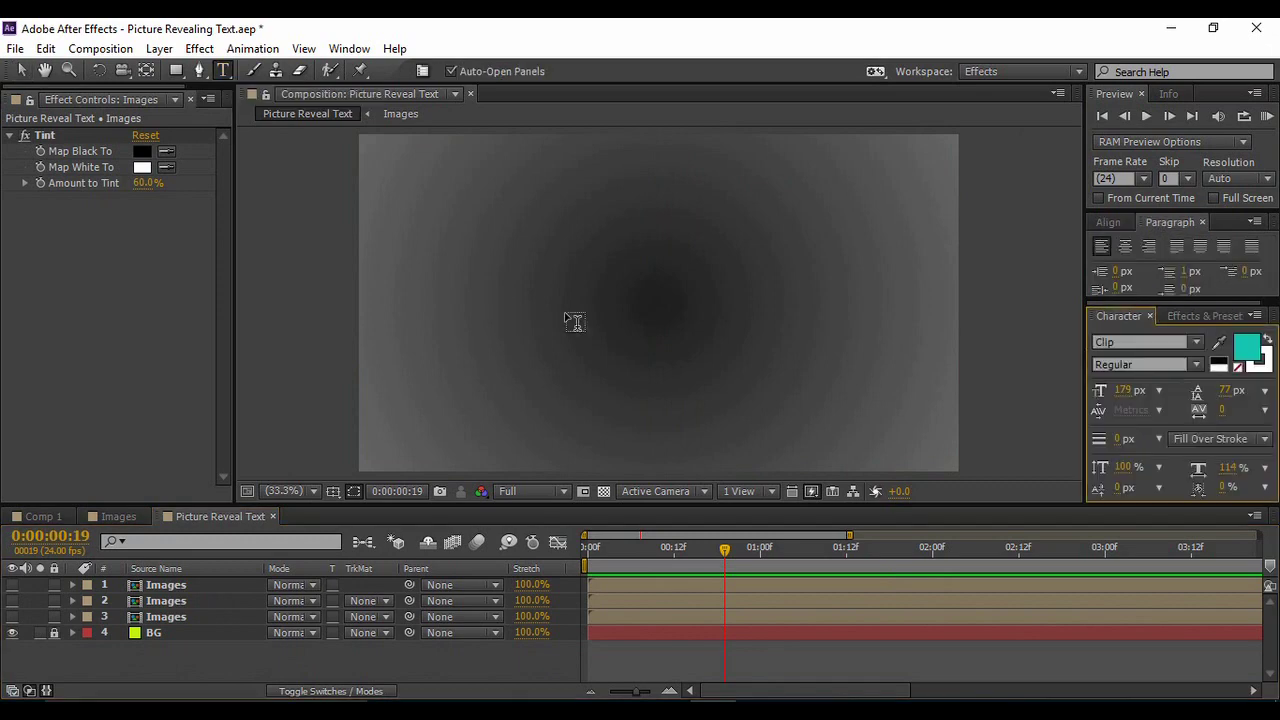
click(566, 320)
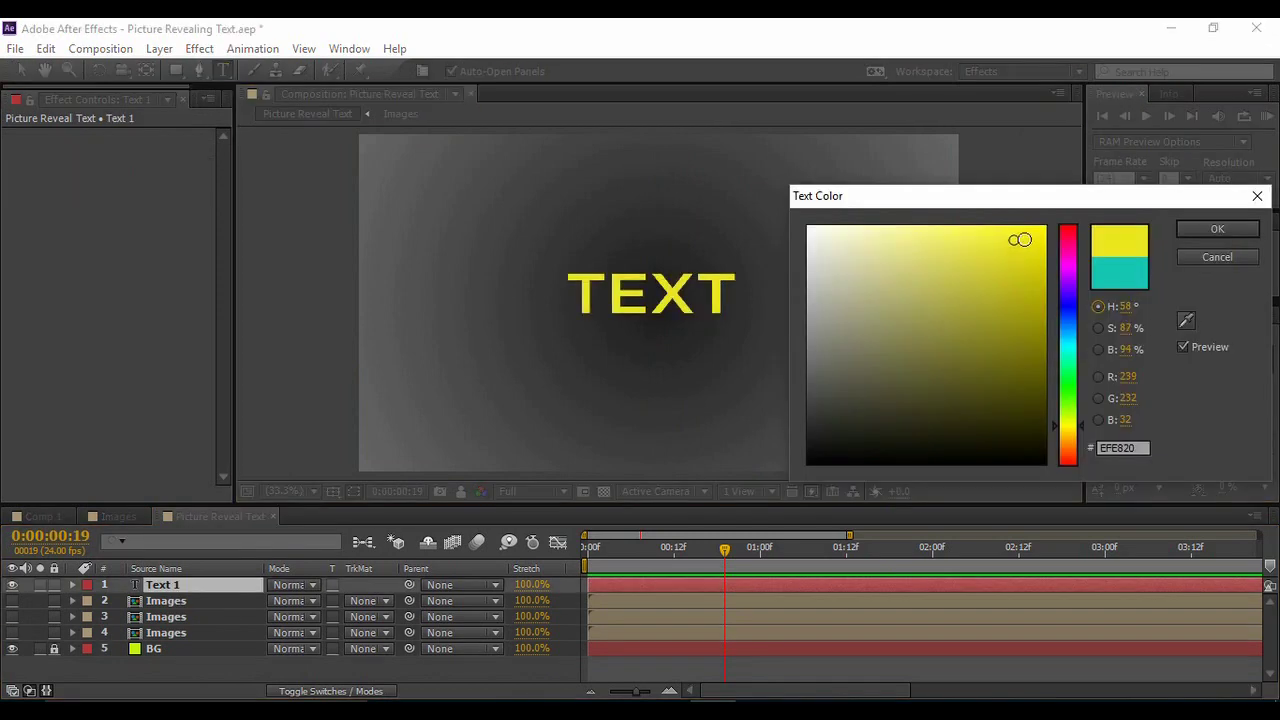
drag(1020, 239, 1033, 236)
click(1241, 232)
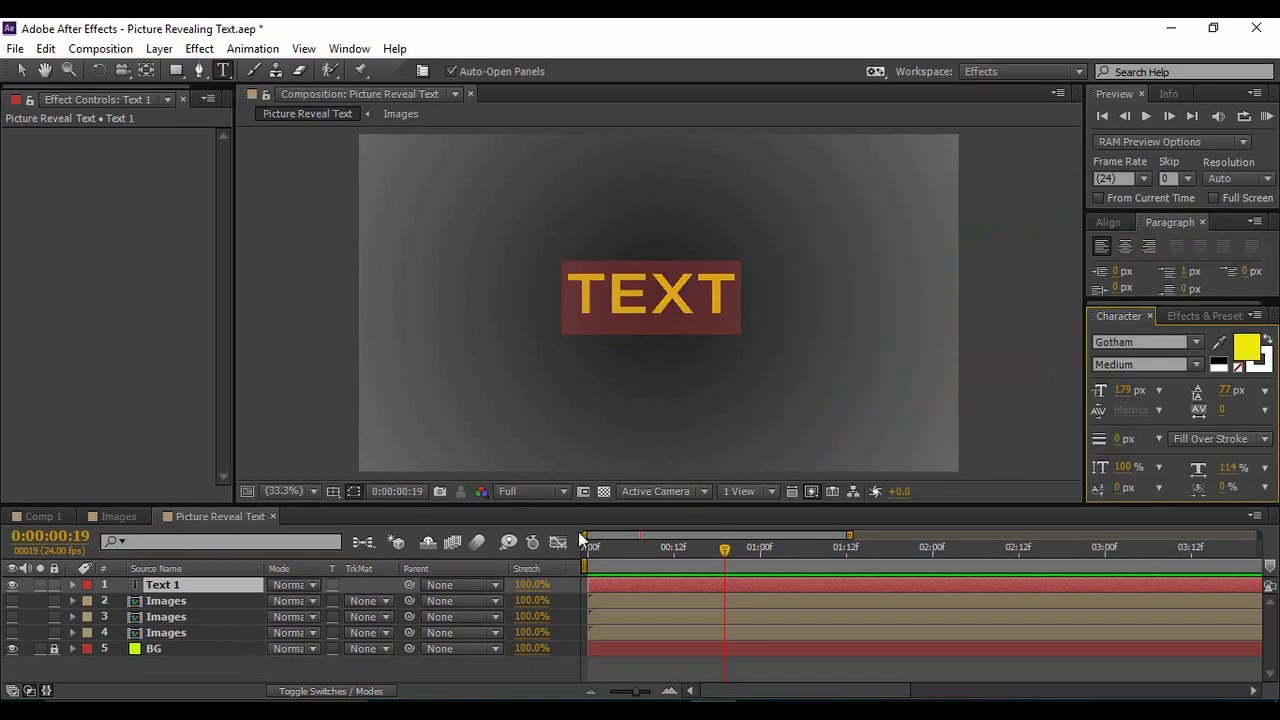
Center the TEXT layer horizontally and vertically in the composition
click(1110, 222)
click(1136, 264)
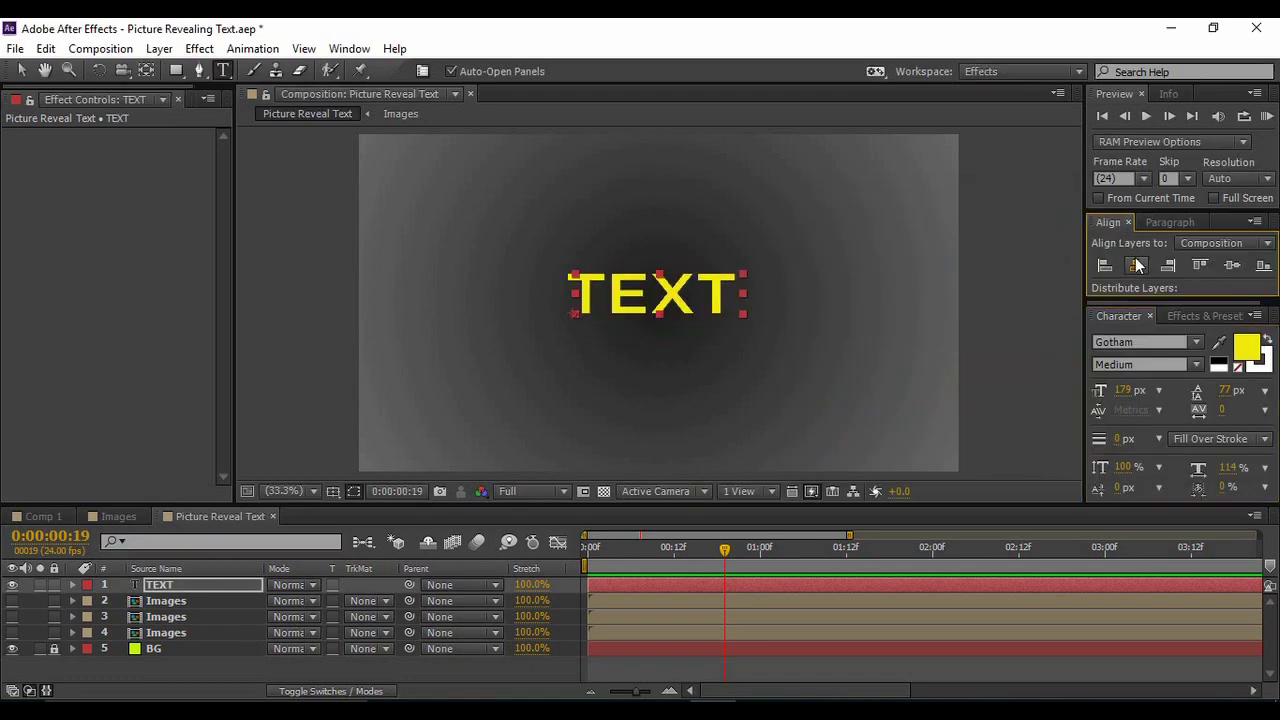
click(1232, 264)
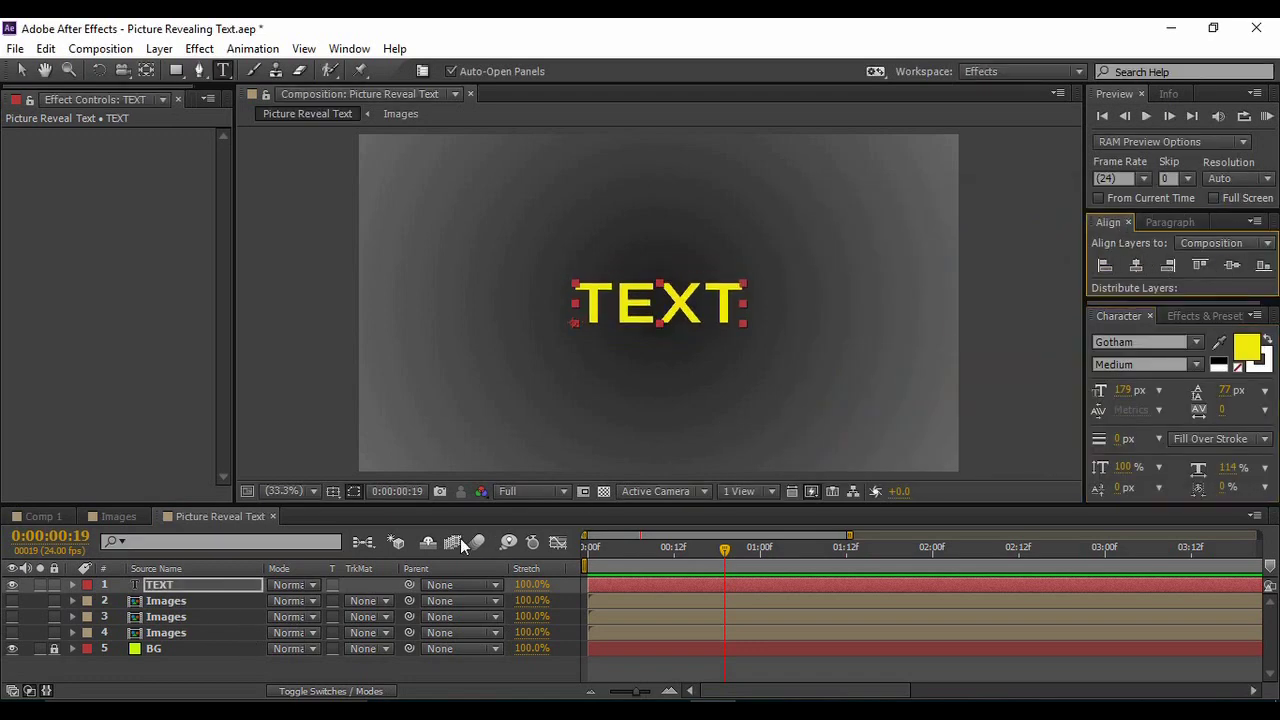
Add a Drop Shadow layer style to TEXT, with shadow opacity at 99% and an increased distance
click(208, 585)
right_click(208, 585)
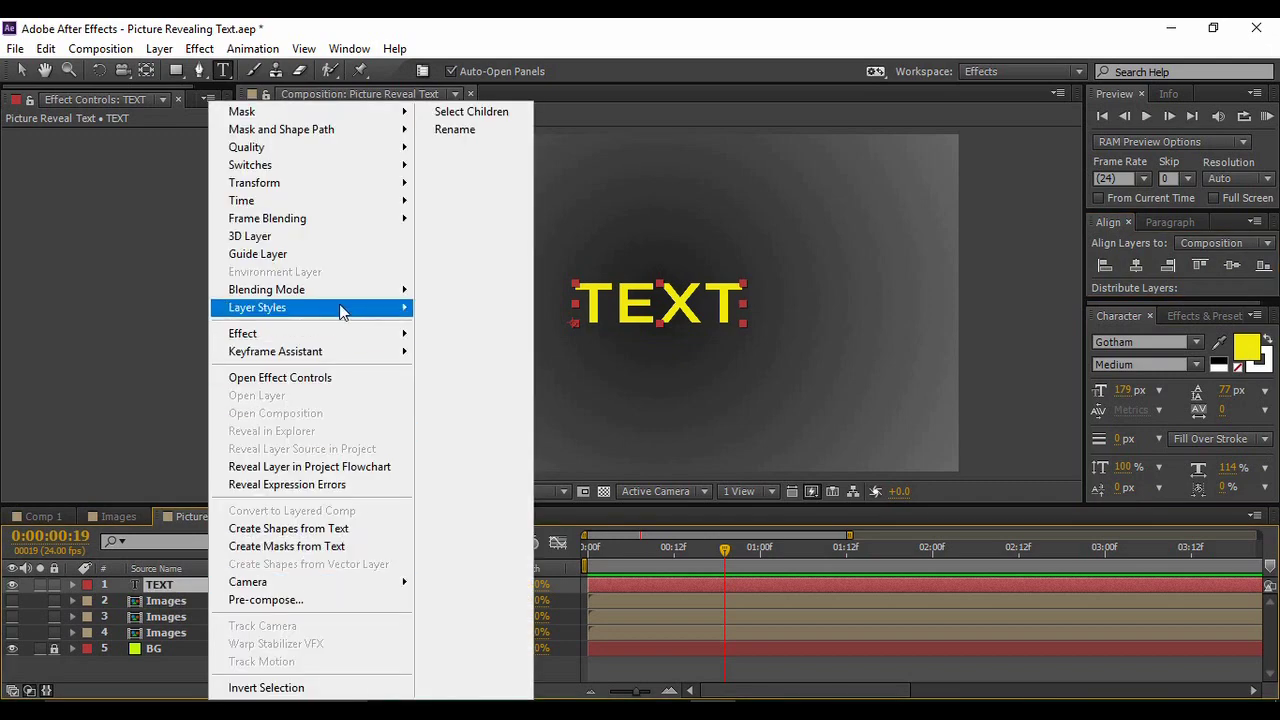
mouse_move(340, 312)
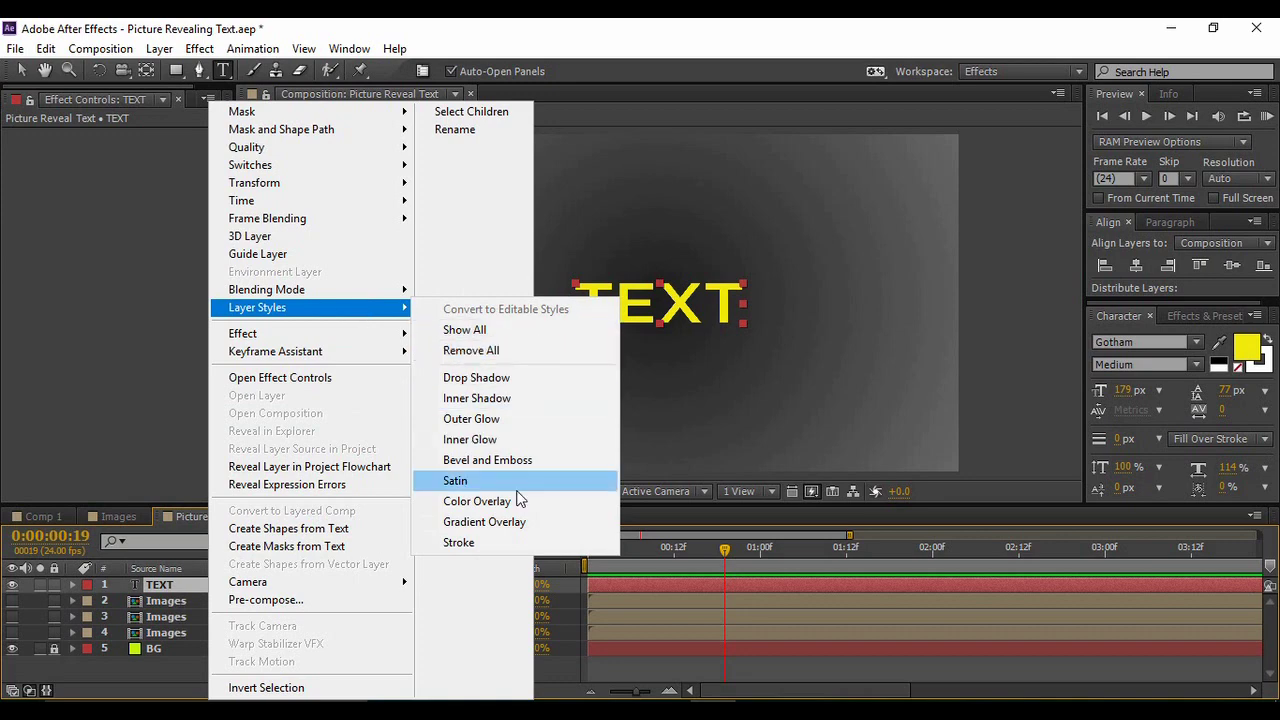
click(518, 387)
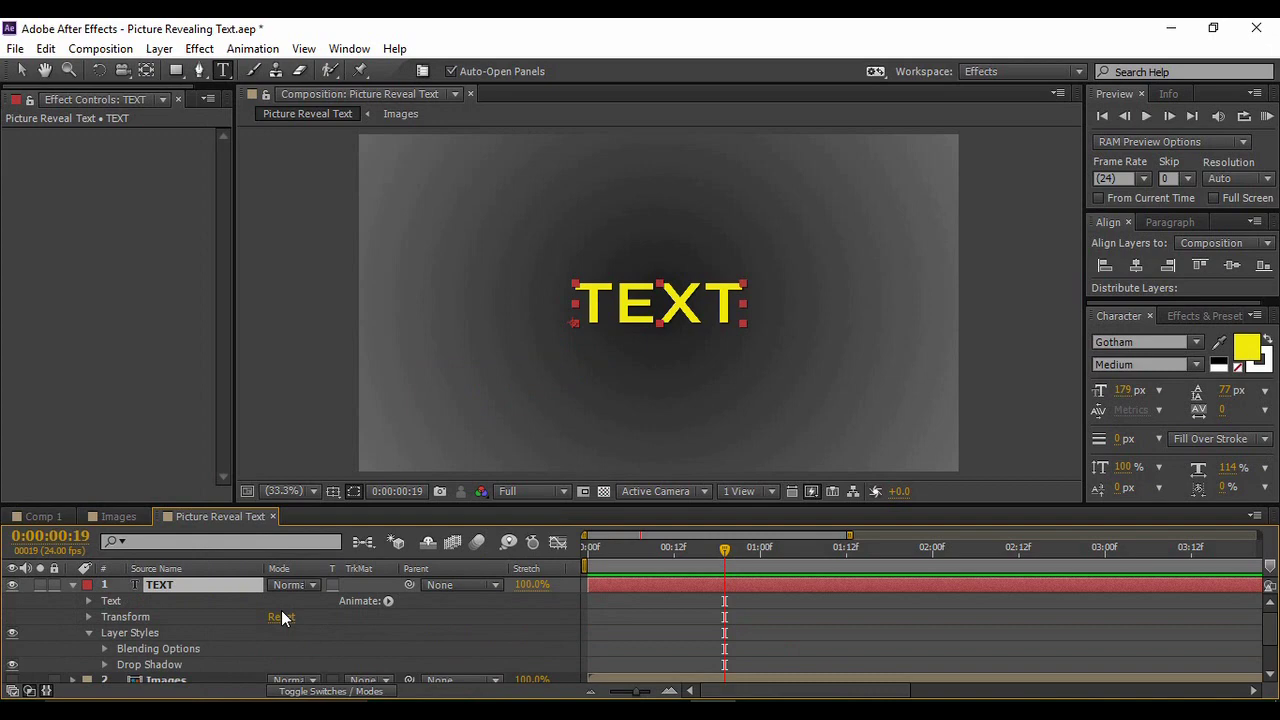
click(105, 664)
scroll(106, 663, down, 3)
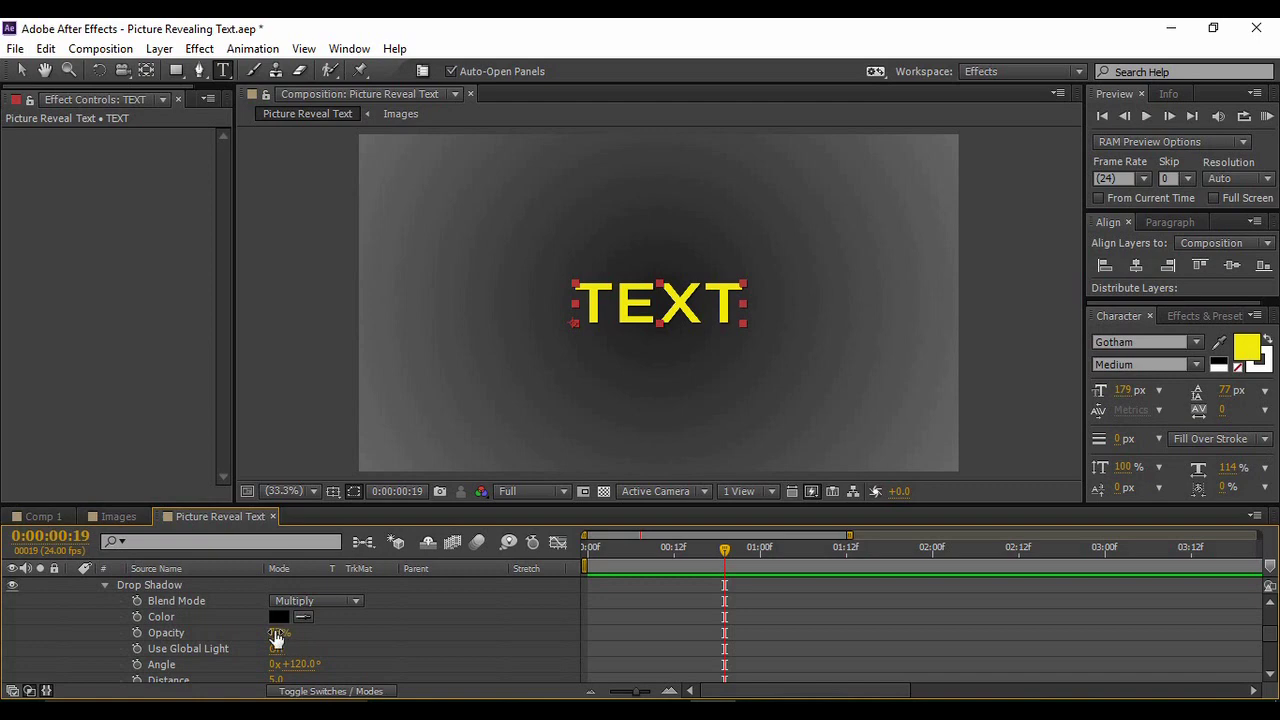
drag(277, 638, 291, 633)
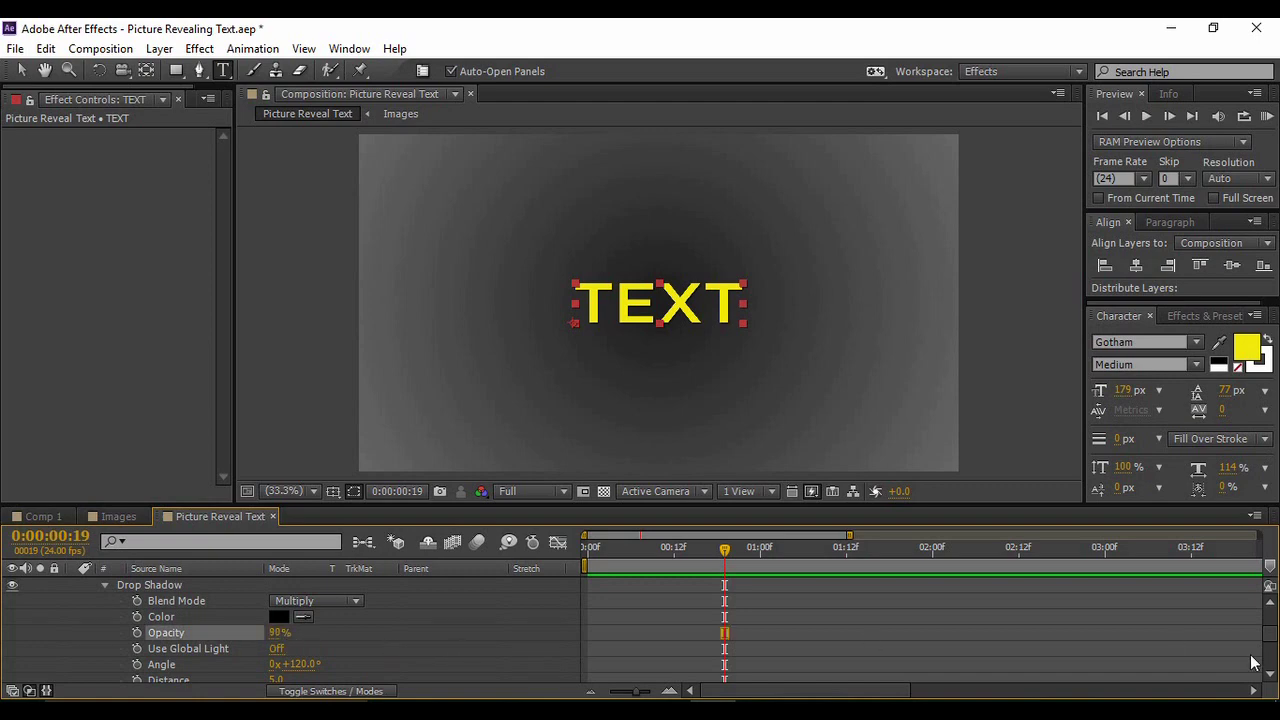
scroll(395, 642, down, 2)
drag(276, 633, 291, 633)
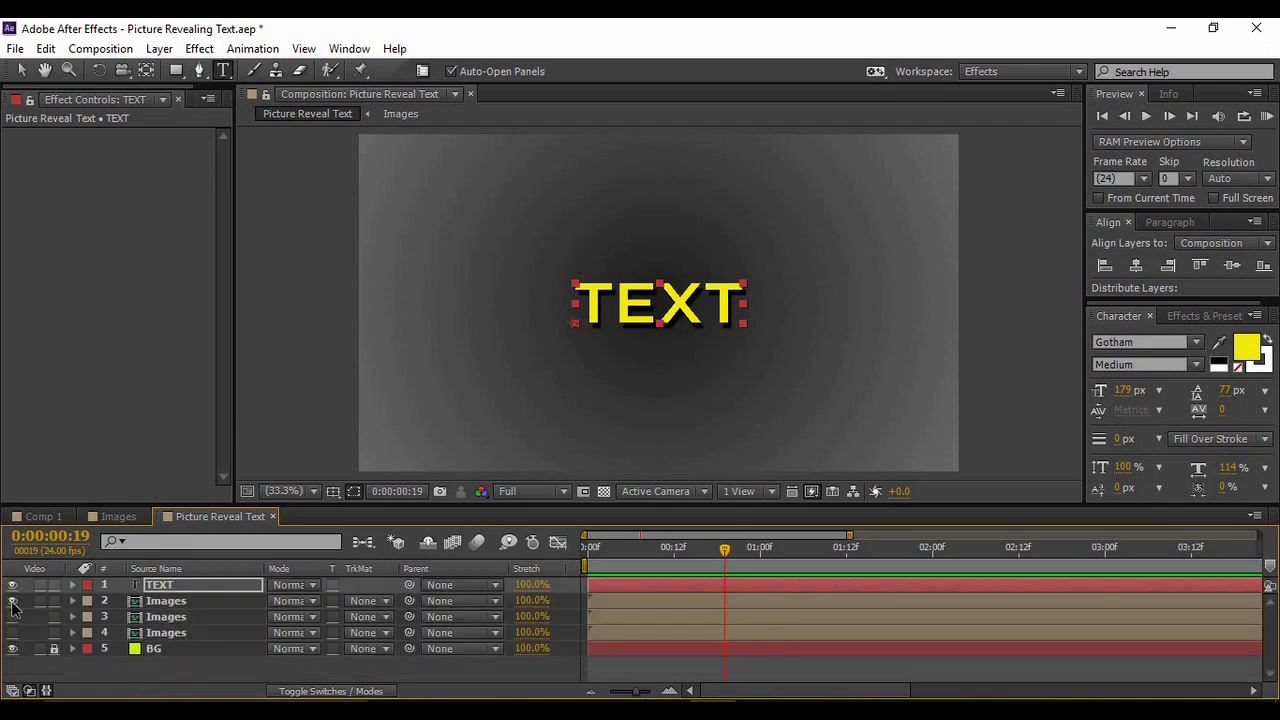
Show all three Images layers again and place the TEXT layer beneath them, directly above BG
click(13, 602)
click(13, 617)
click(13, 632)
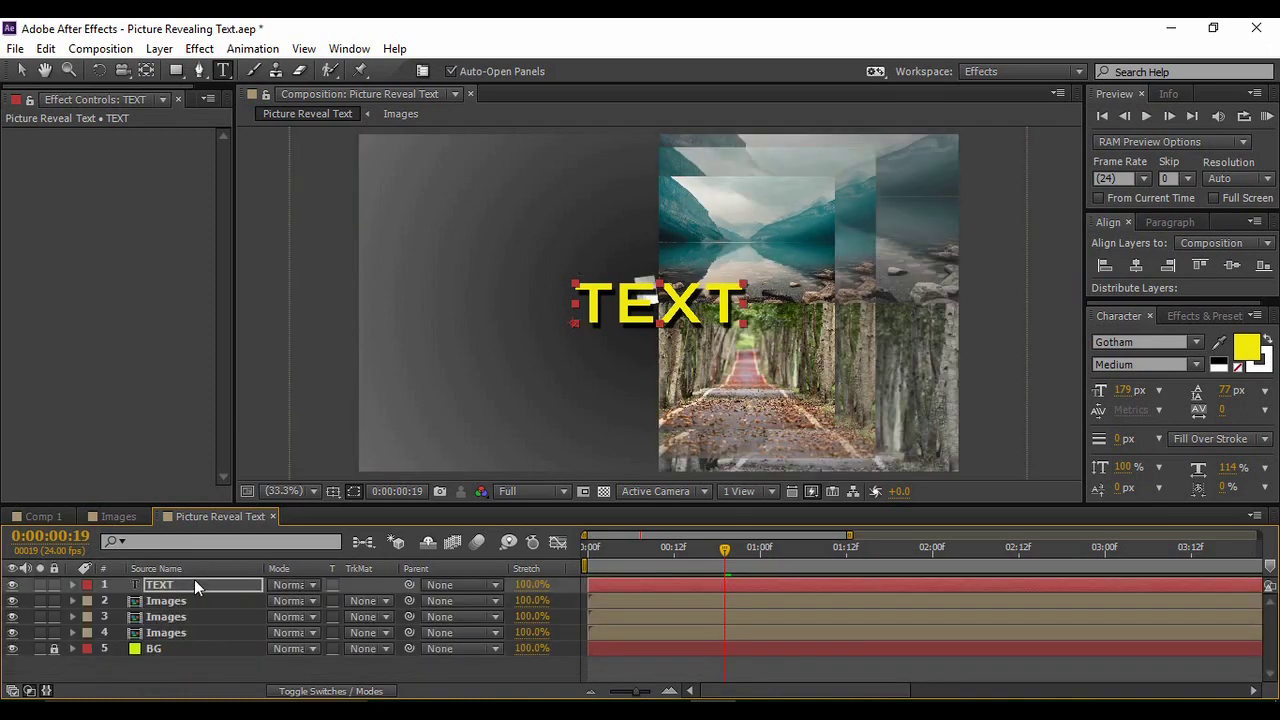
drag(188, 586, 197, 640)
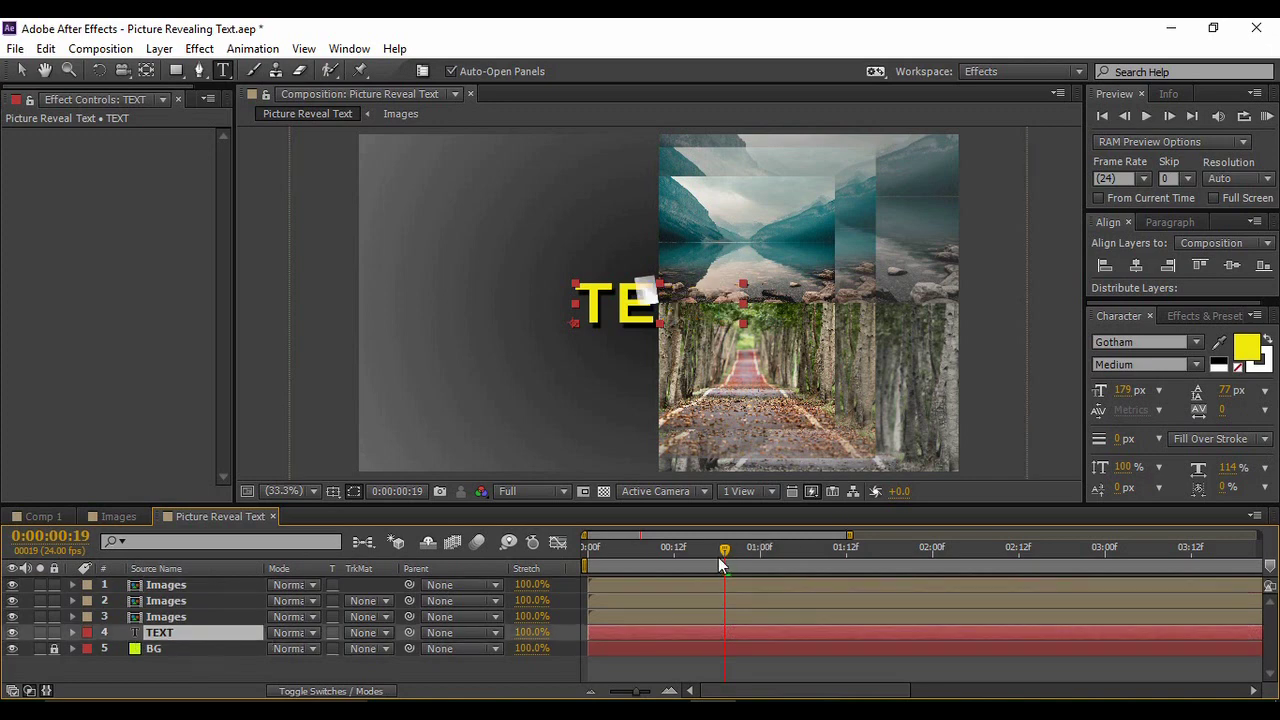
Set a Scale keyframe of 0% on the TEXT layer at 0:00:01:21
drag(725, 556, 912, 549)
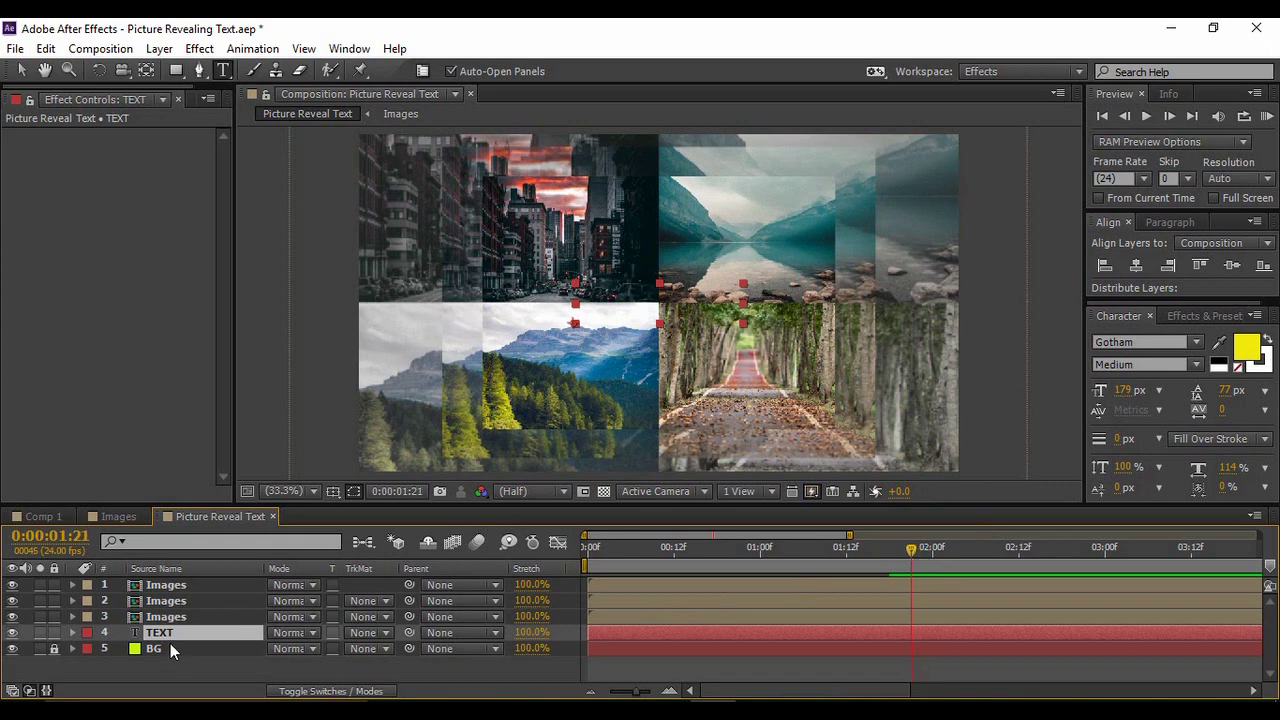
key(s)
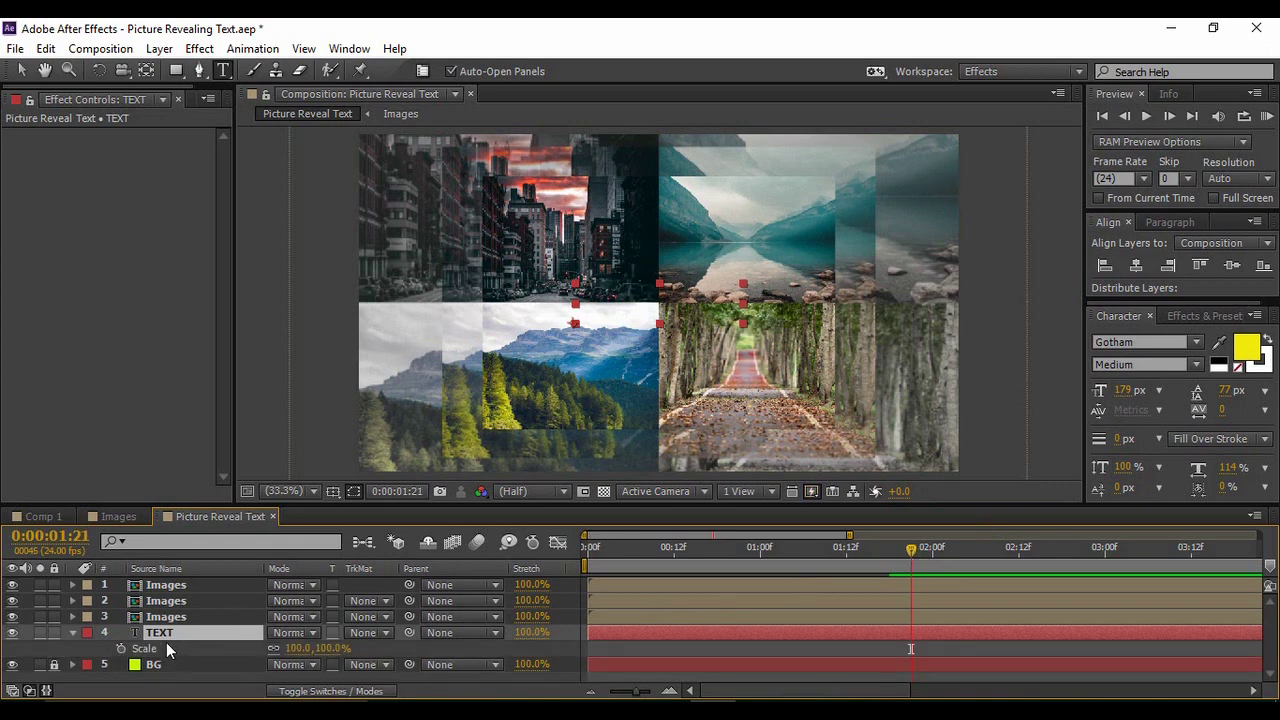
click(300, 649)
text(0)
key(Return)
click(121, 649)
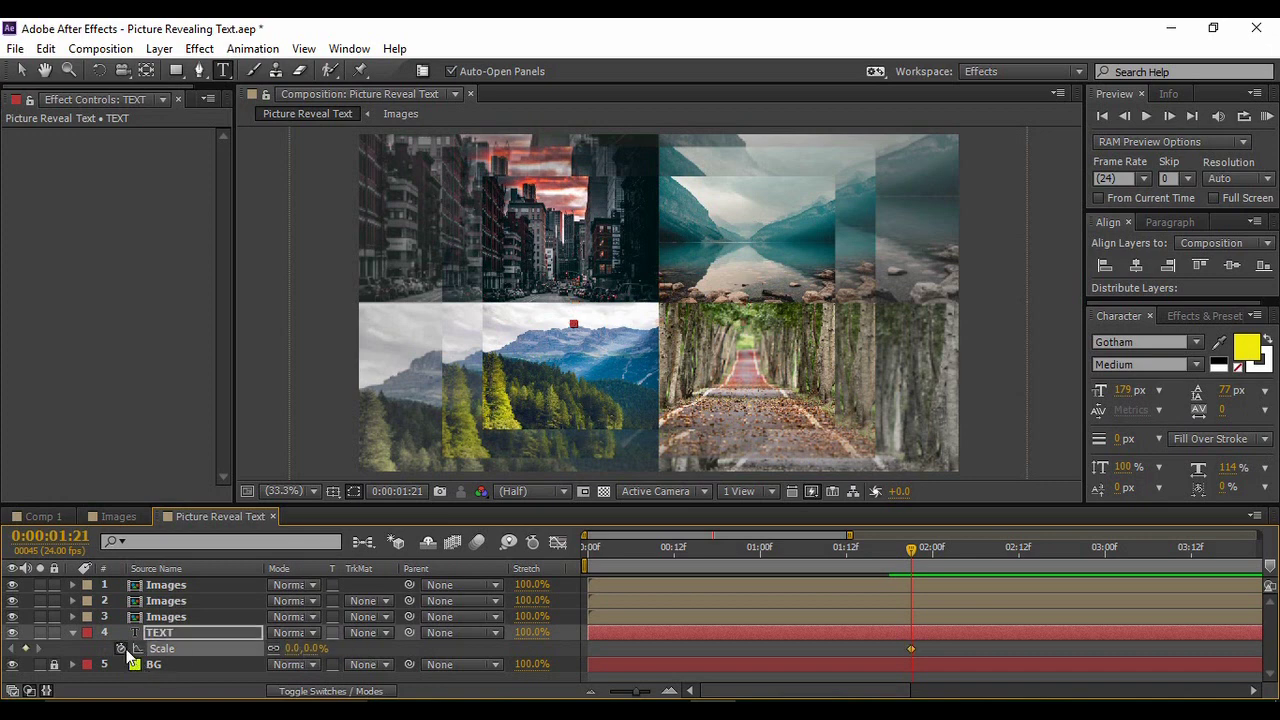
Add a second, larger Scale keyframe to the TEXT layer past the first one, and return to the first keyframe
click(1168, 118)
click(292, 649)
text(1)
key(Return)
key(j)
key(s)
Open the Images composition and set a Position keyframe on Shape Layer 1 and Shape Layer 4 at 0:00:01:21
double_click(172, 586)
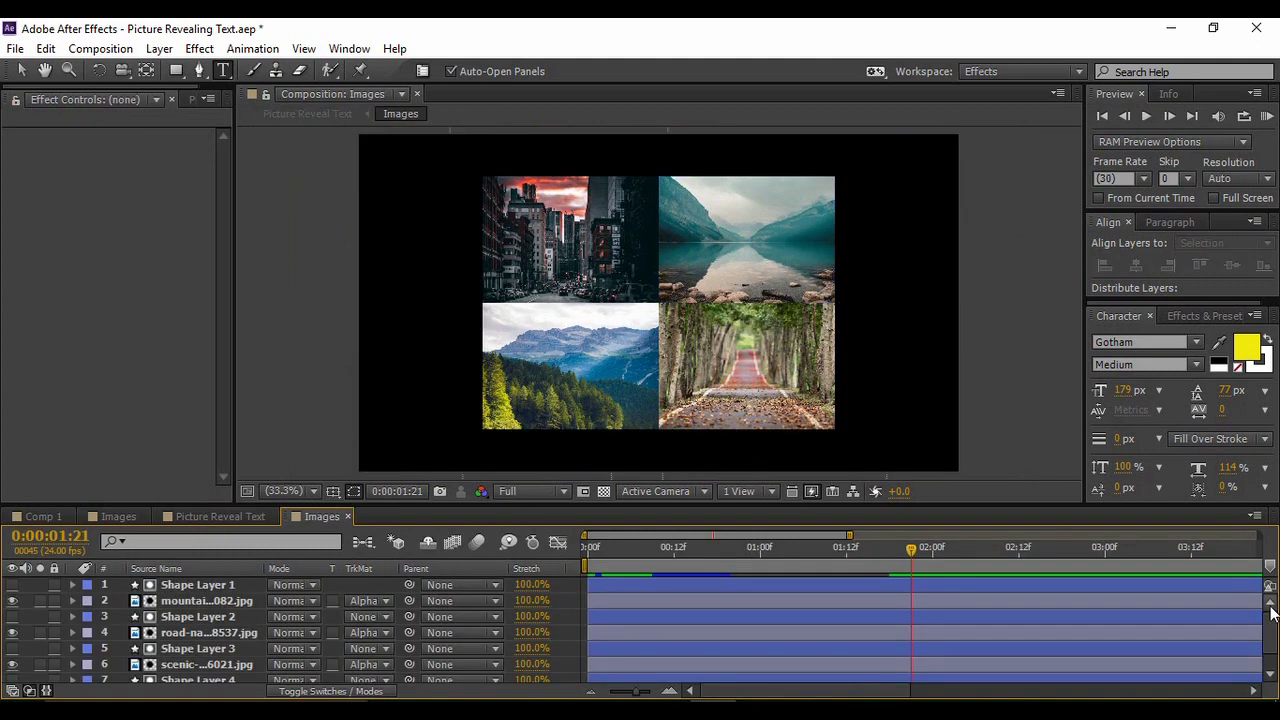
click(221, 587)
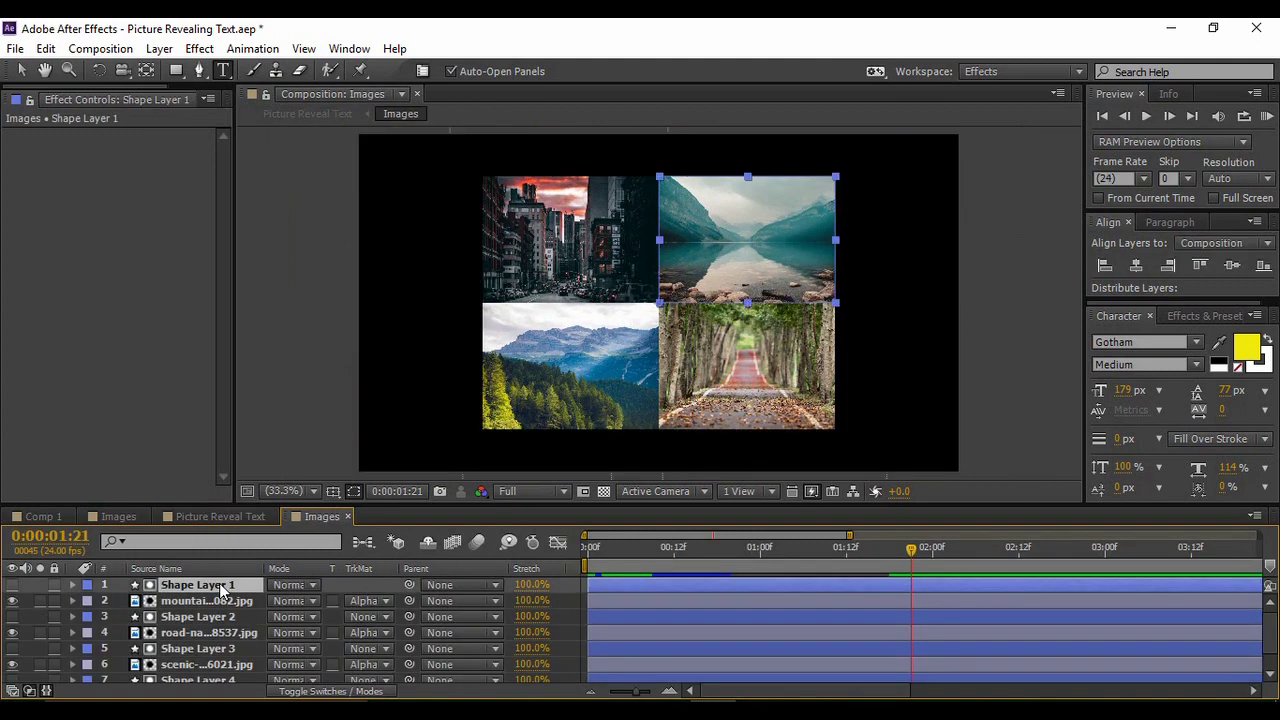
ctrl+click(216, 681)
key(v)
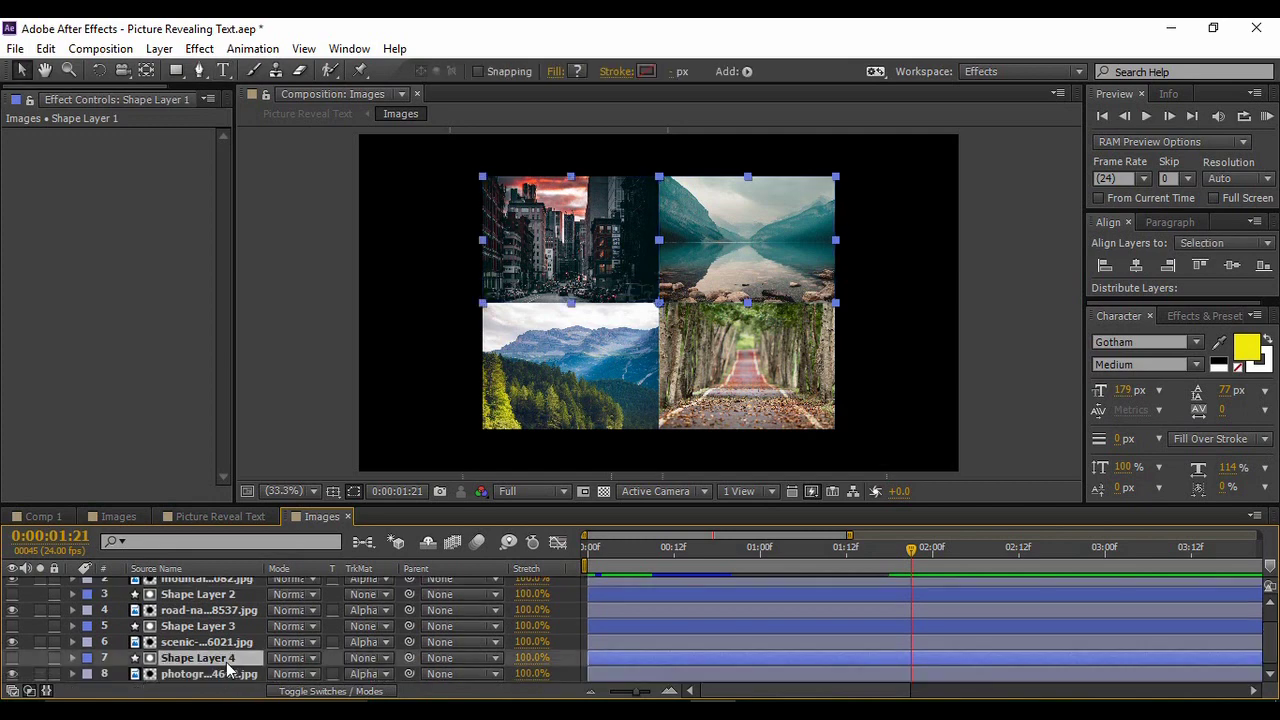
key(p)
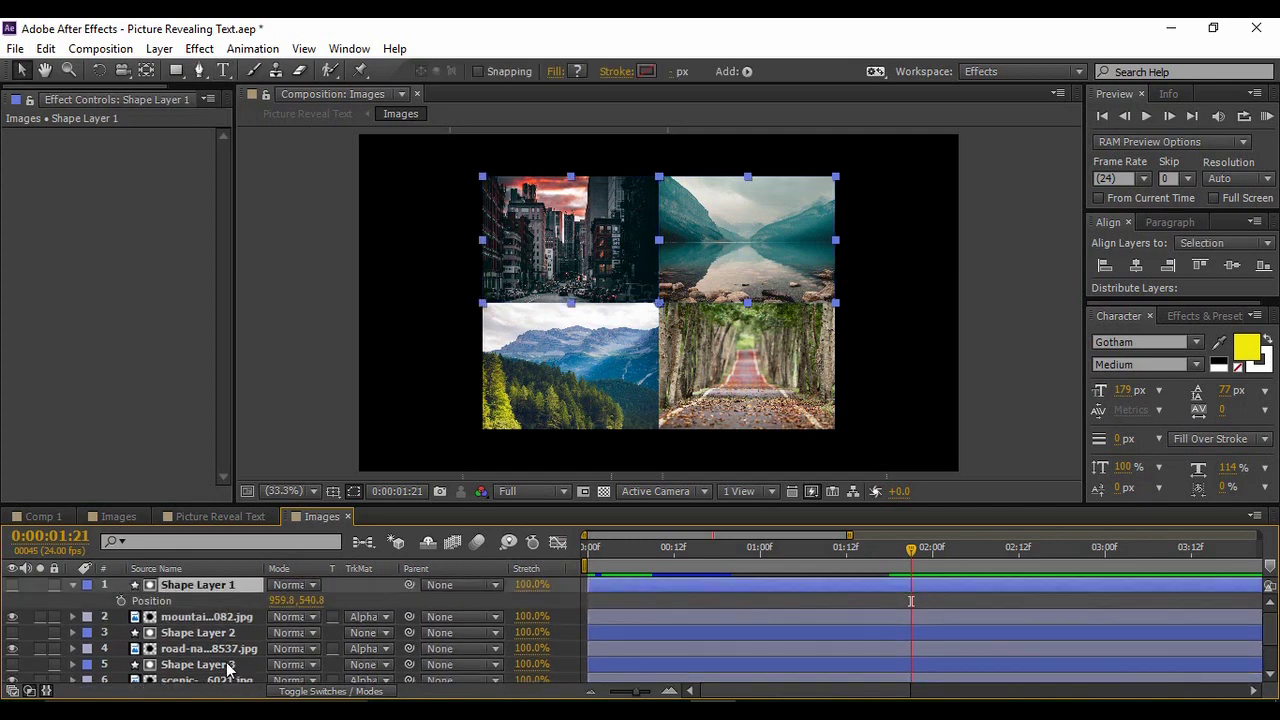
click(120, 601)
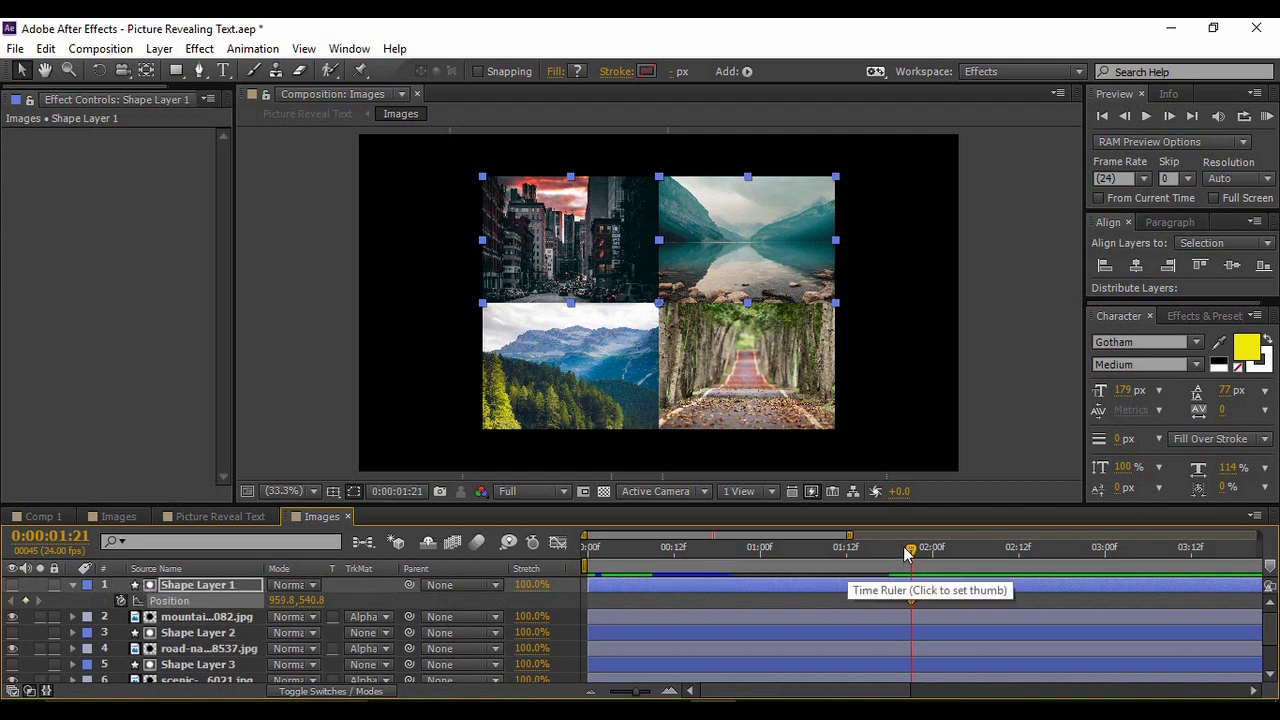
At 0:00:02:00, move both selected shape layers up out of view, with Shape Layer 1's Y position at -44.3, and collapse their properties
drag(910, 549, 932, 558)
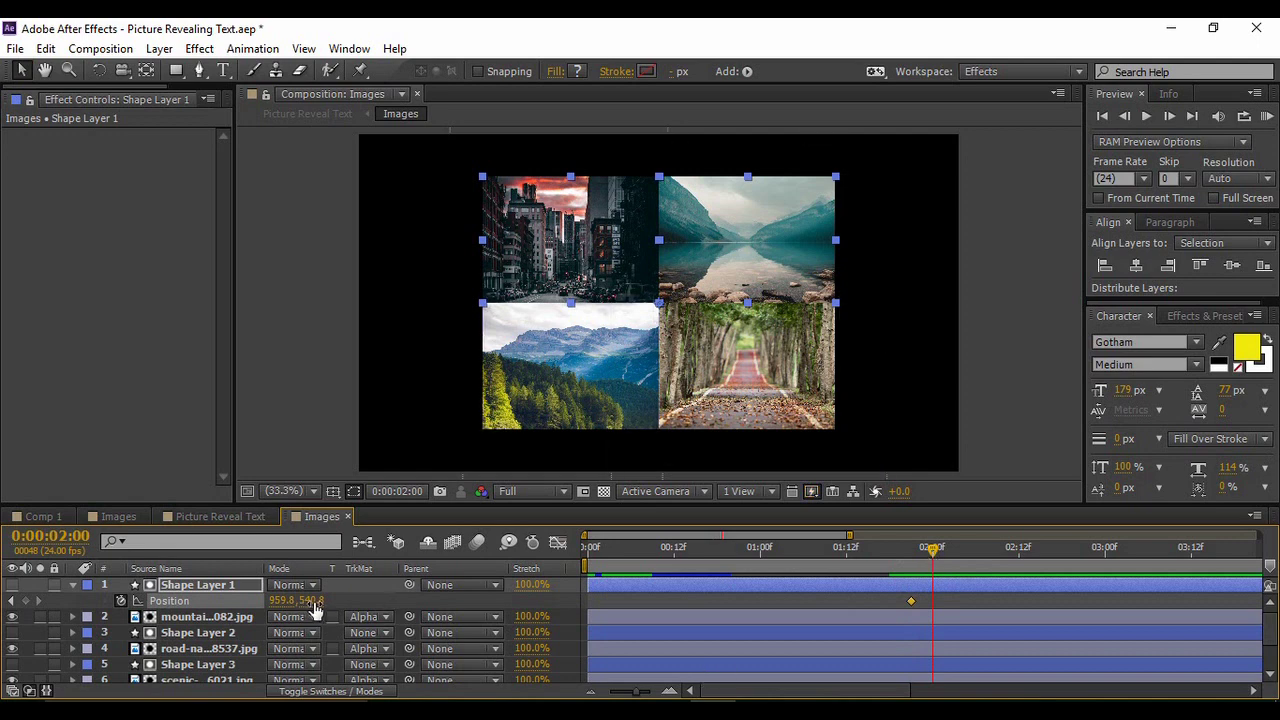
drag(312, 600, 4, 367)
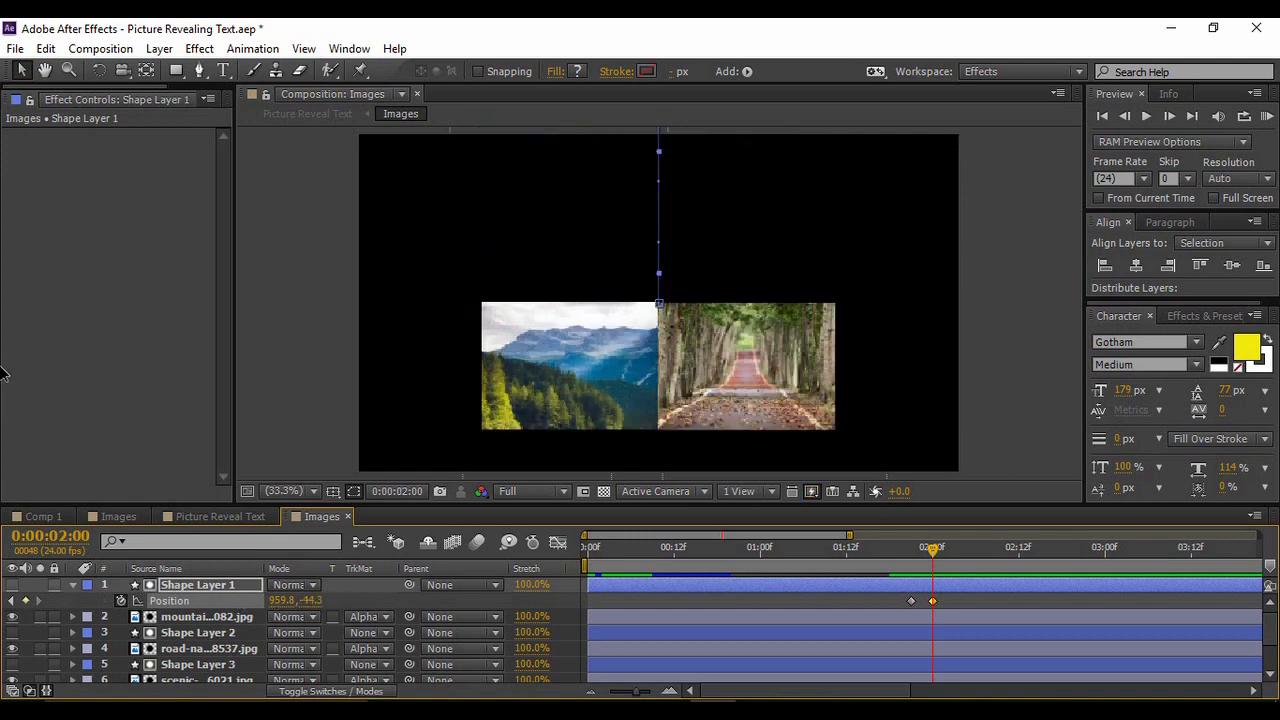
click(72, 586)
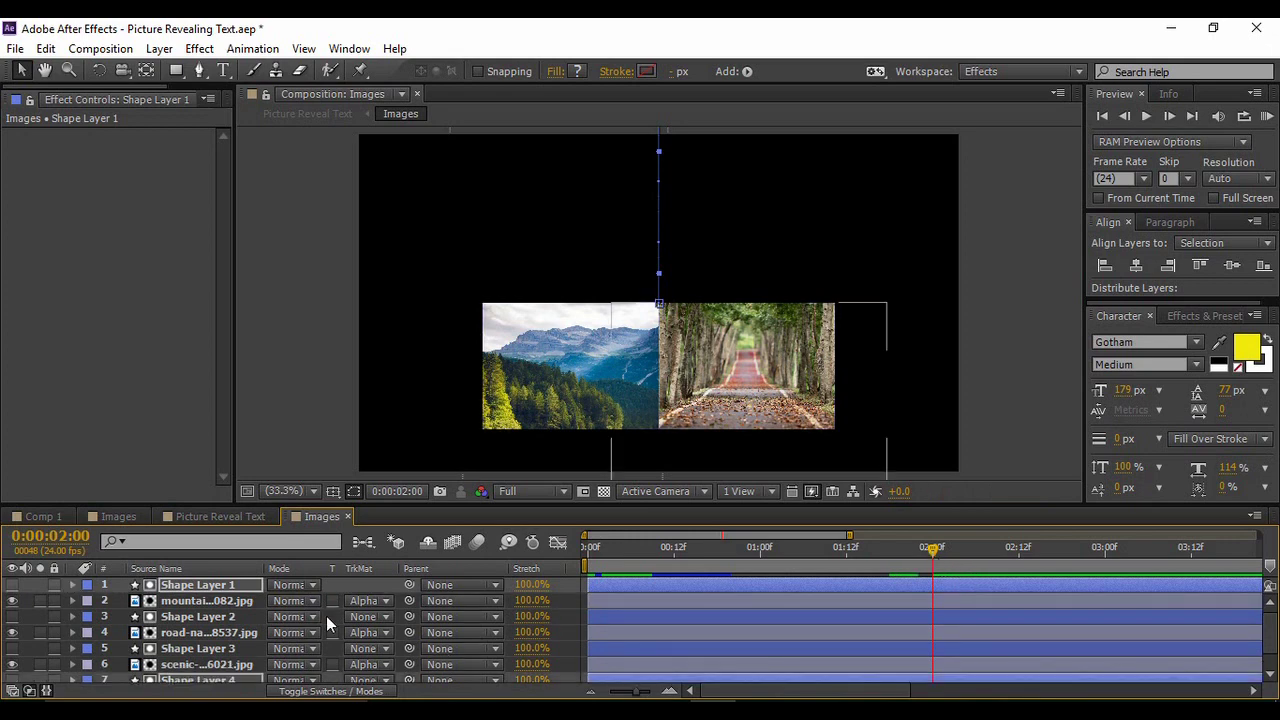
Keyframe Position on Shape Layer 2 and Shape Layer 3 at 0:00:02:00, and move both down to Y 1261 at 0:00:02:04
click(236, 617)
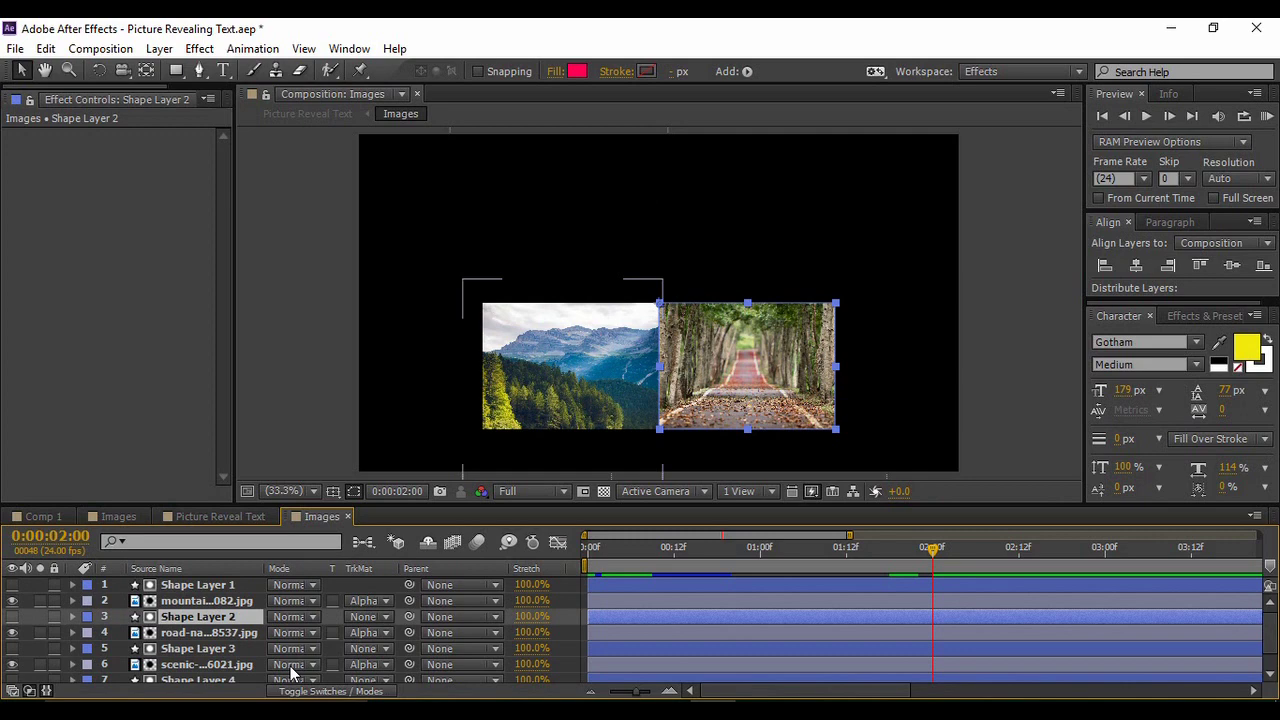
ctrl+click(195, 648)
key(p)
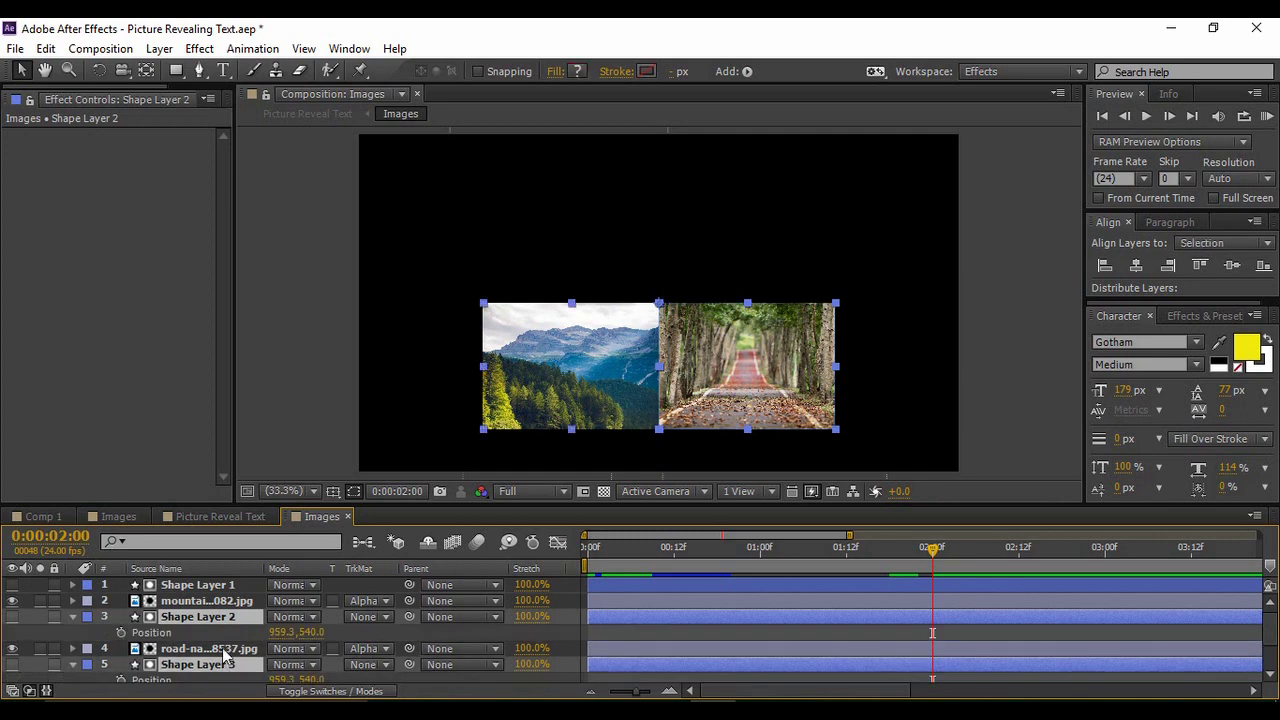
click(120, 633)
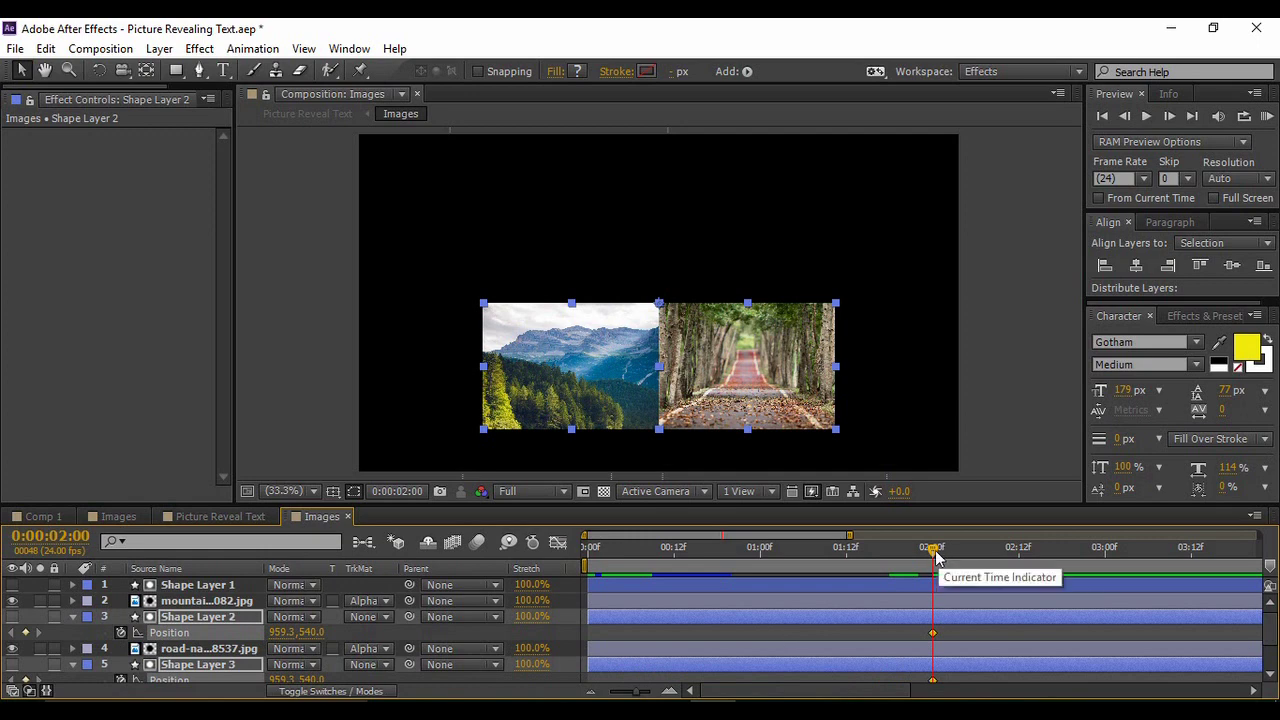
drag(936, 552, 958, 553)
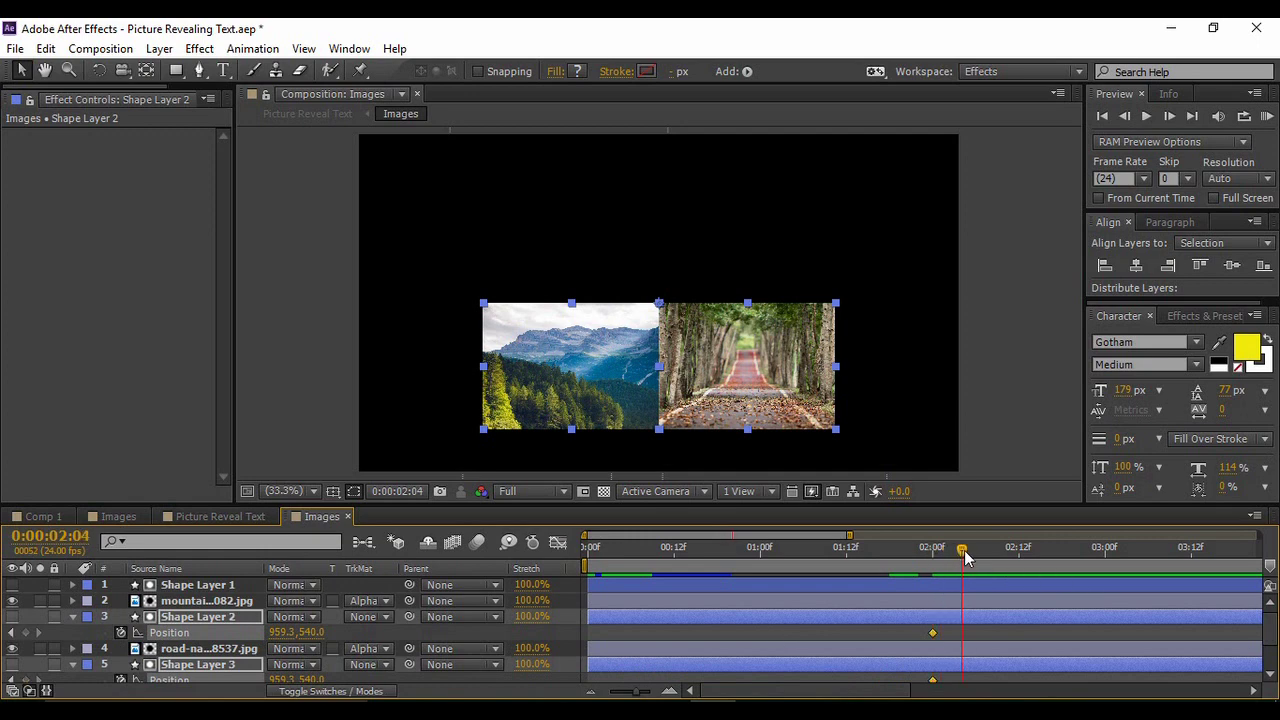
drag(312, 637, 950, 664)
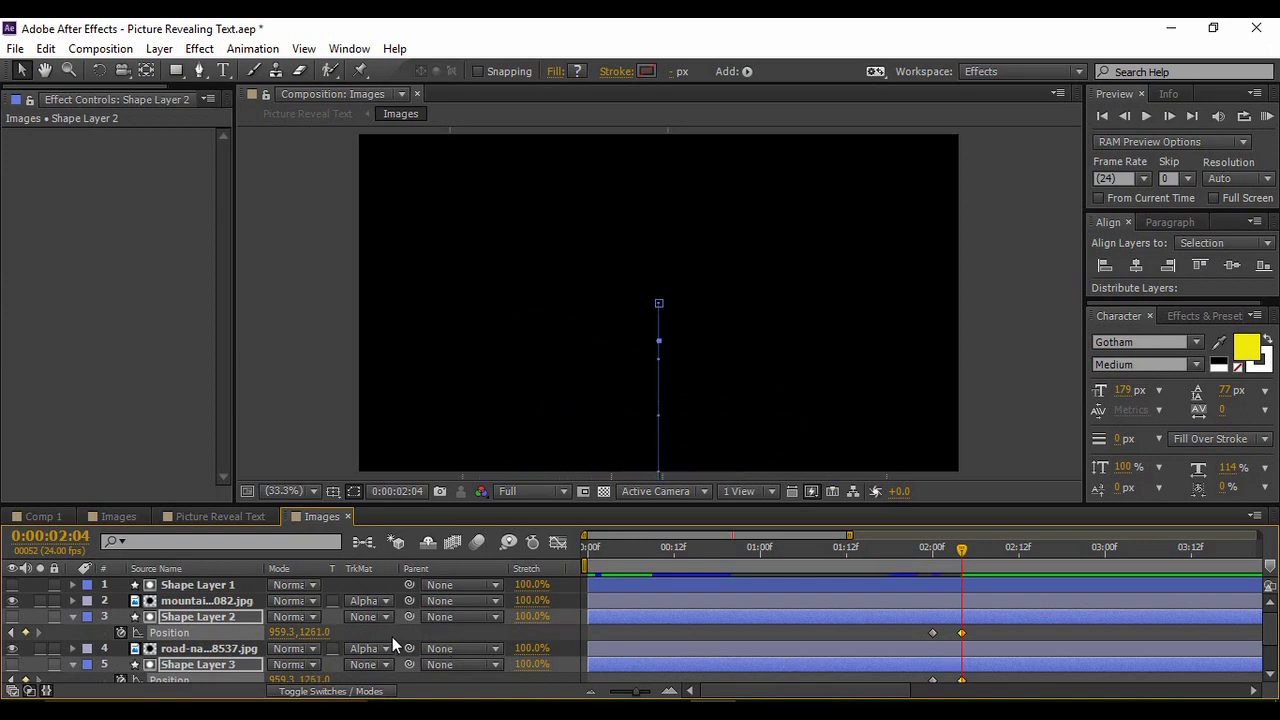
Return to the Picture Reveal Text composition and add a two-node camera with its default settings
click(206, 516)
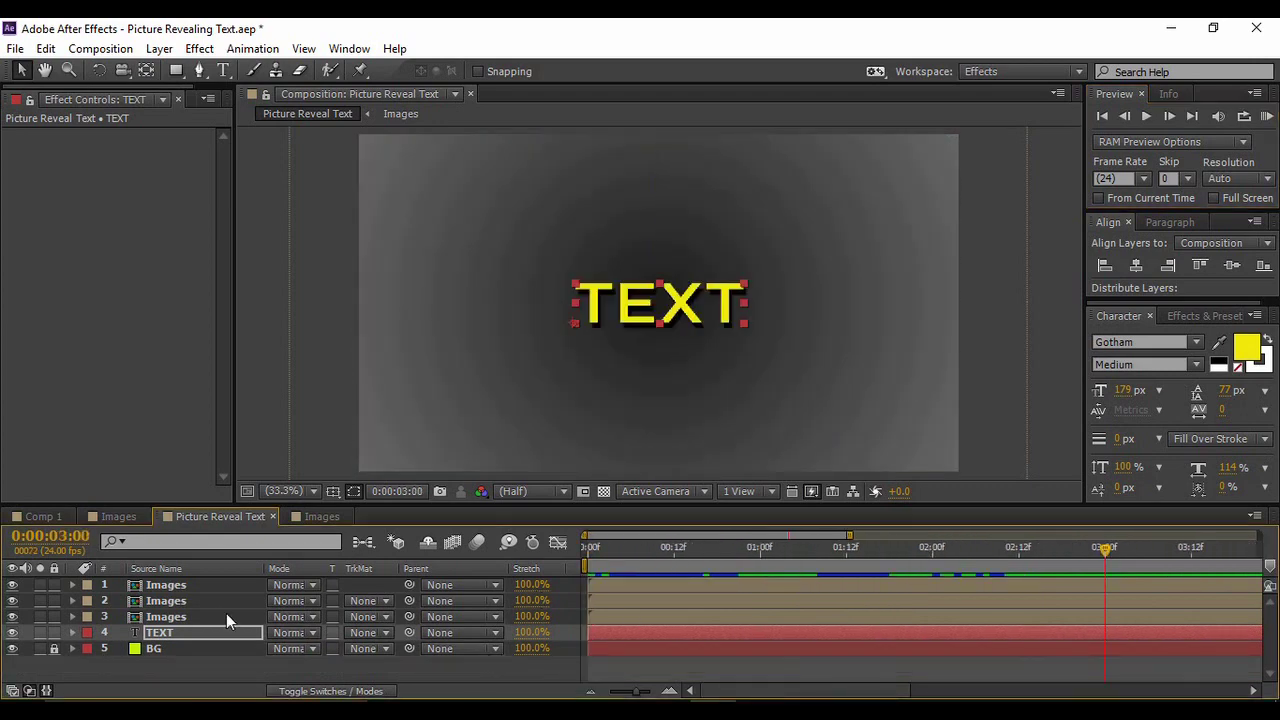
right_click(203, 669)
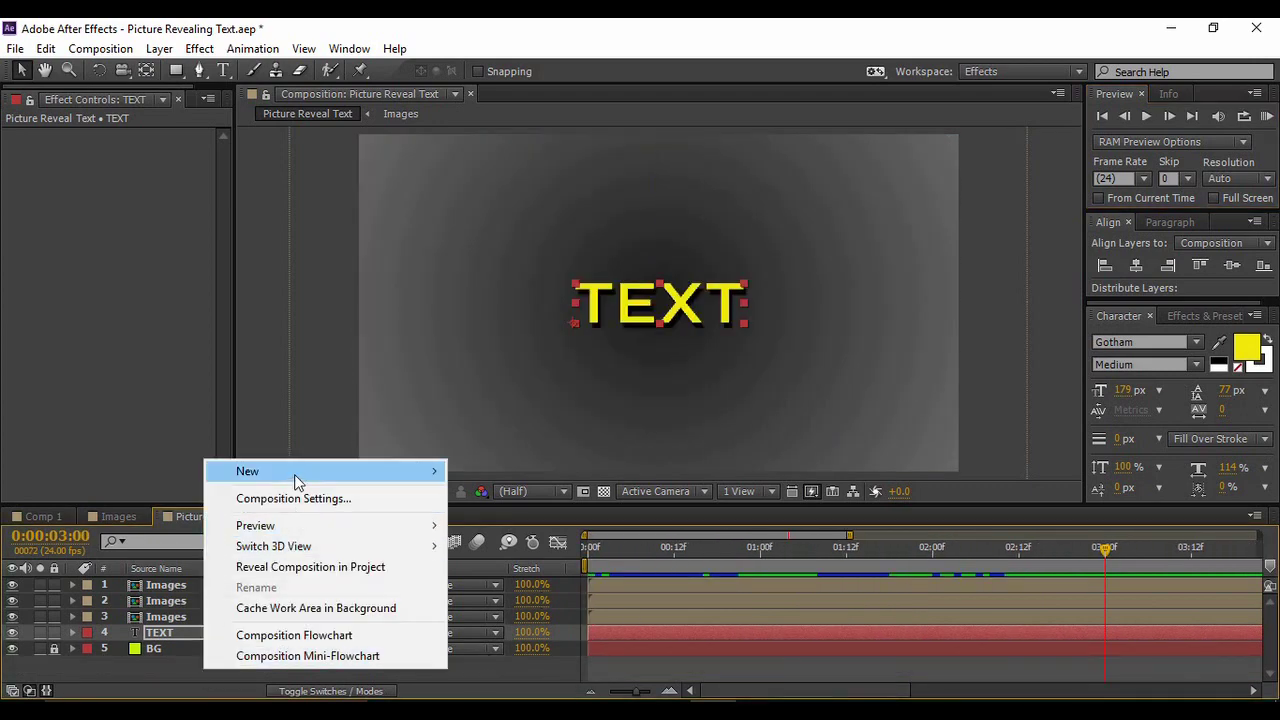
mouse_move(387, 471)
click(494, 560)
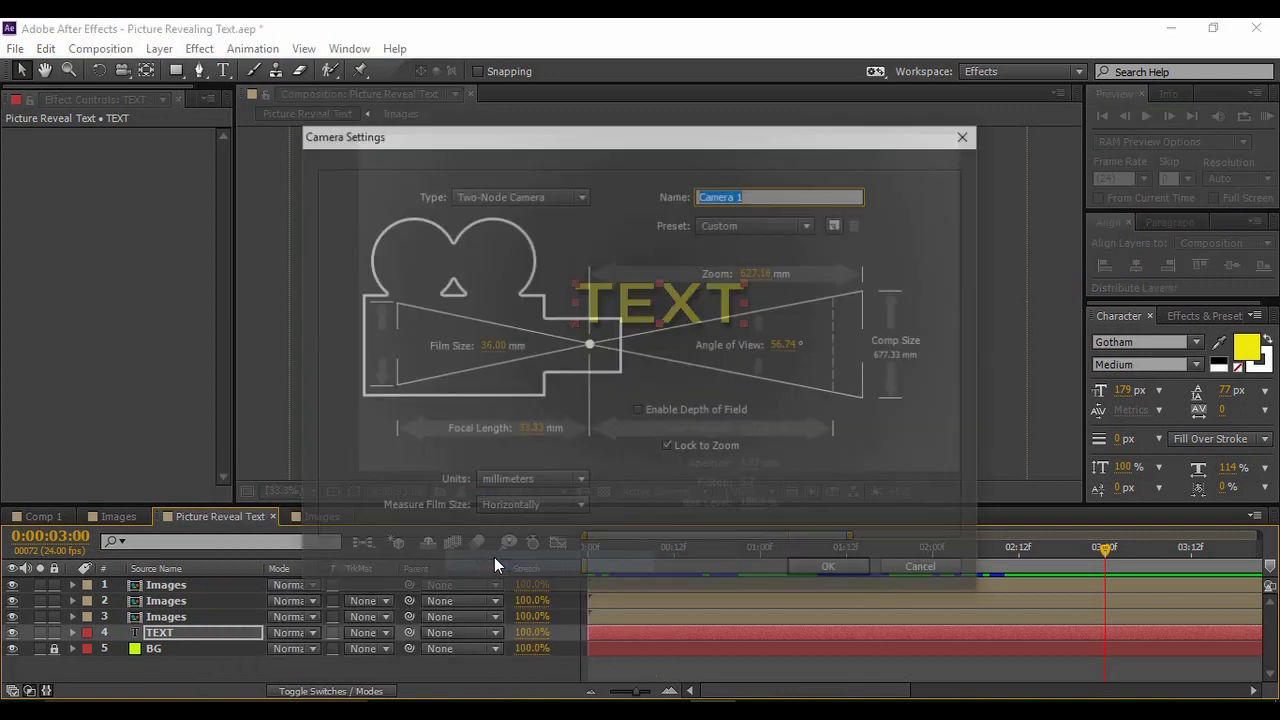
click(828, 569)
click(770, 435)
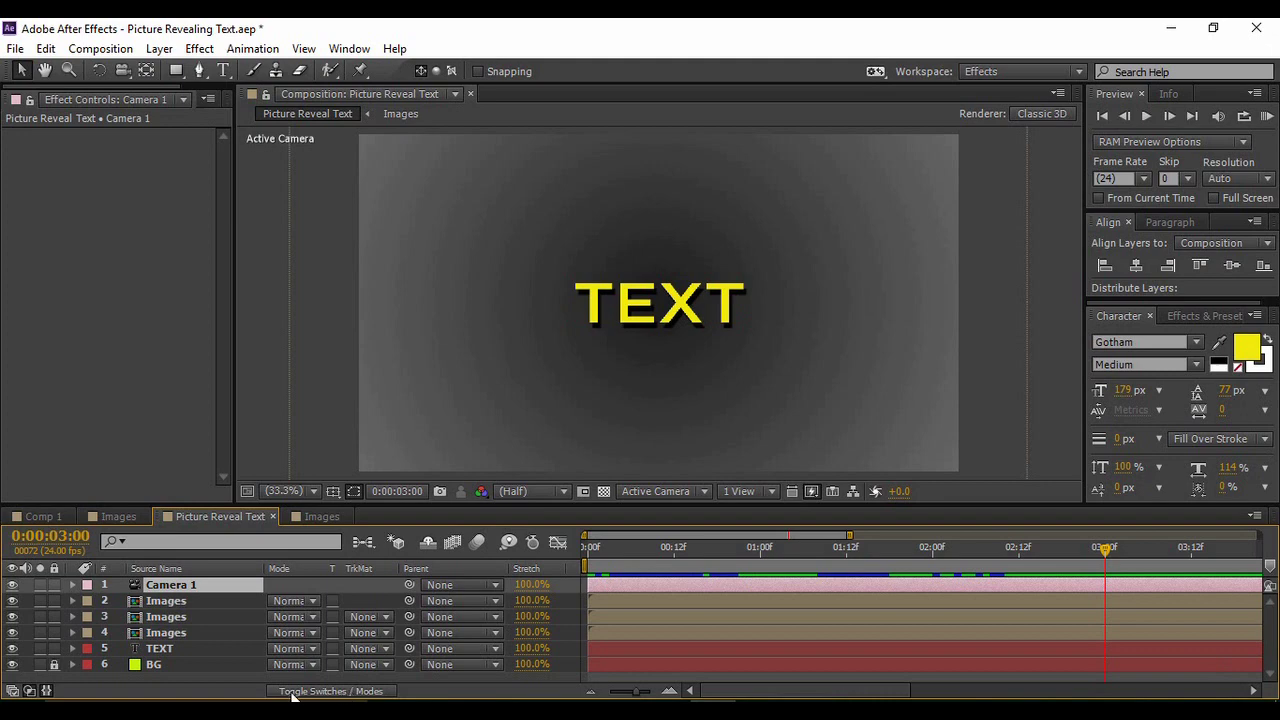
Show the layer switches, keyframe the camera's Position at 0:00:03:00, and push it in to Z -1020.8 at 0:00:06:00
click(330, 691)
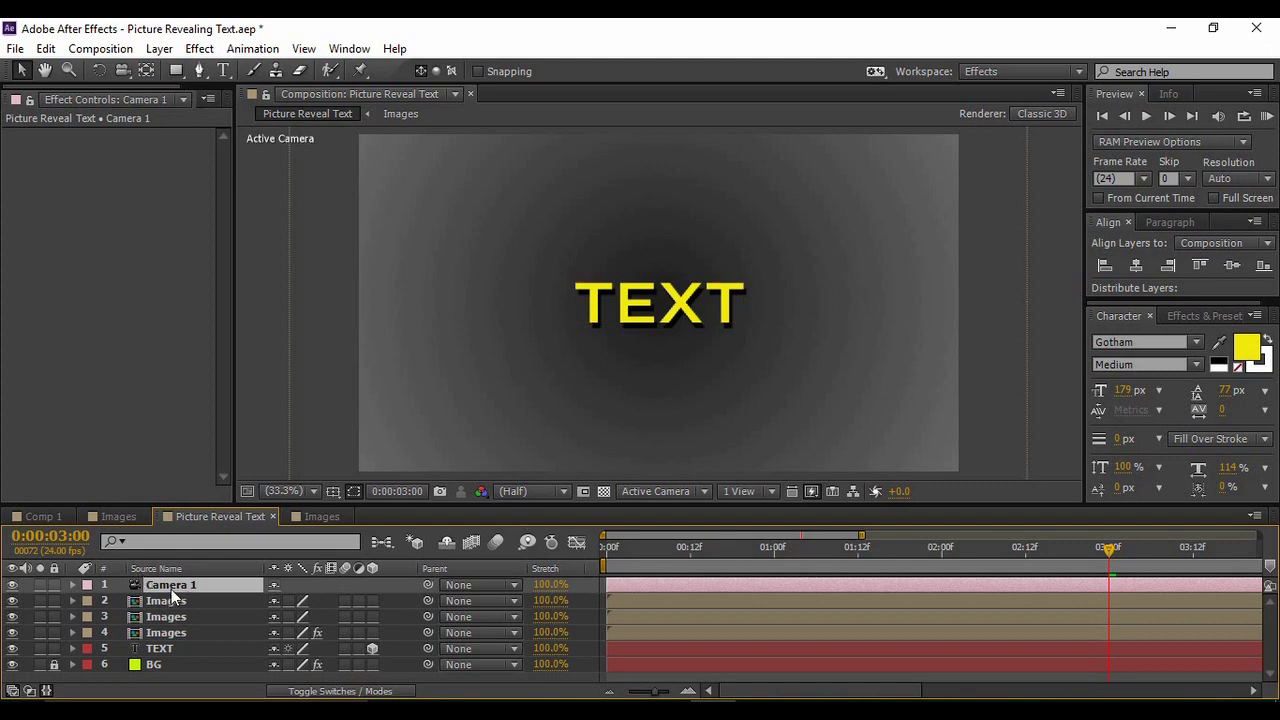
key(p)
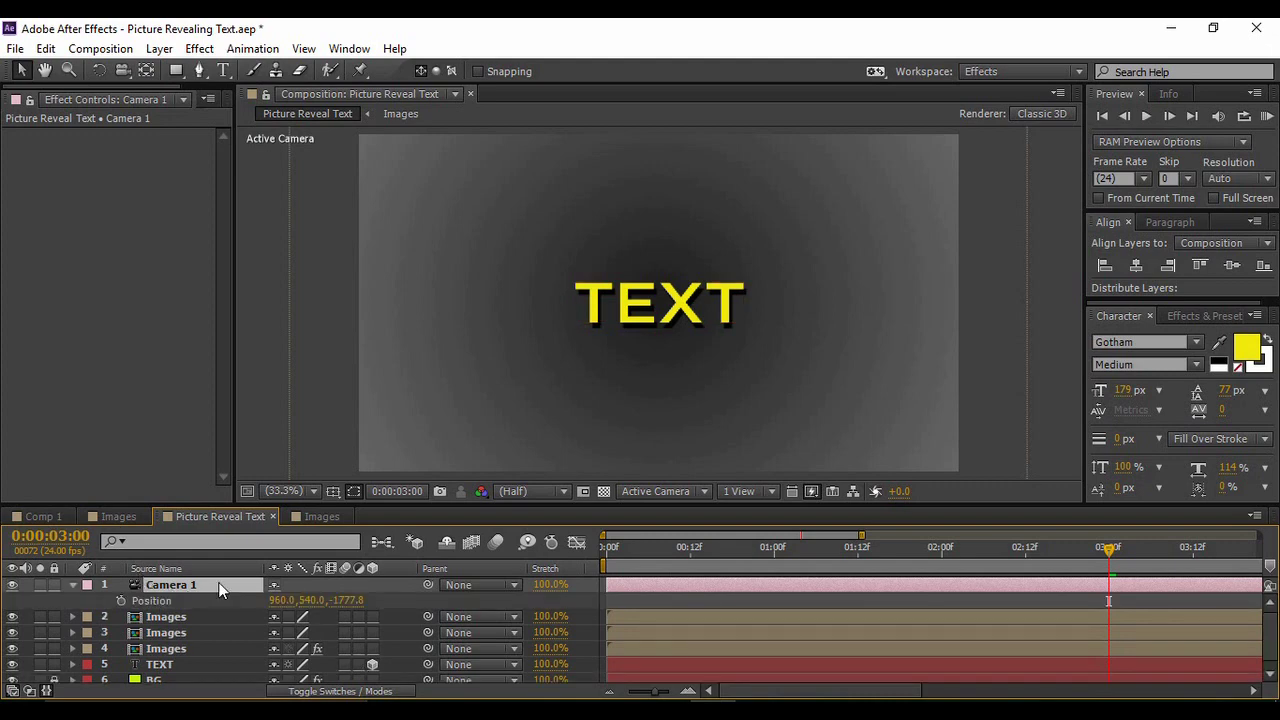
click(121, 600)
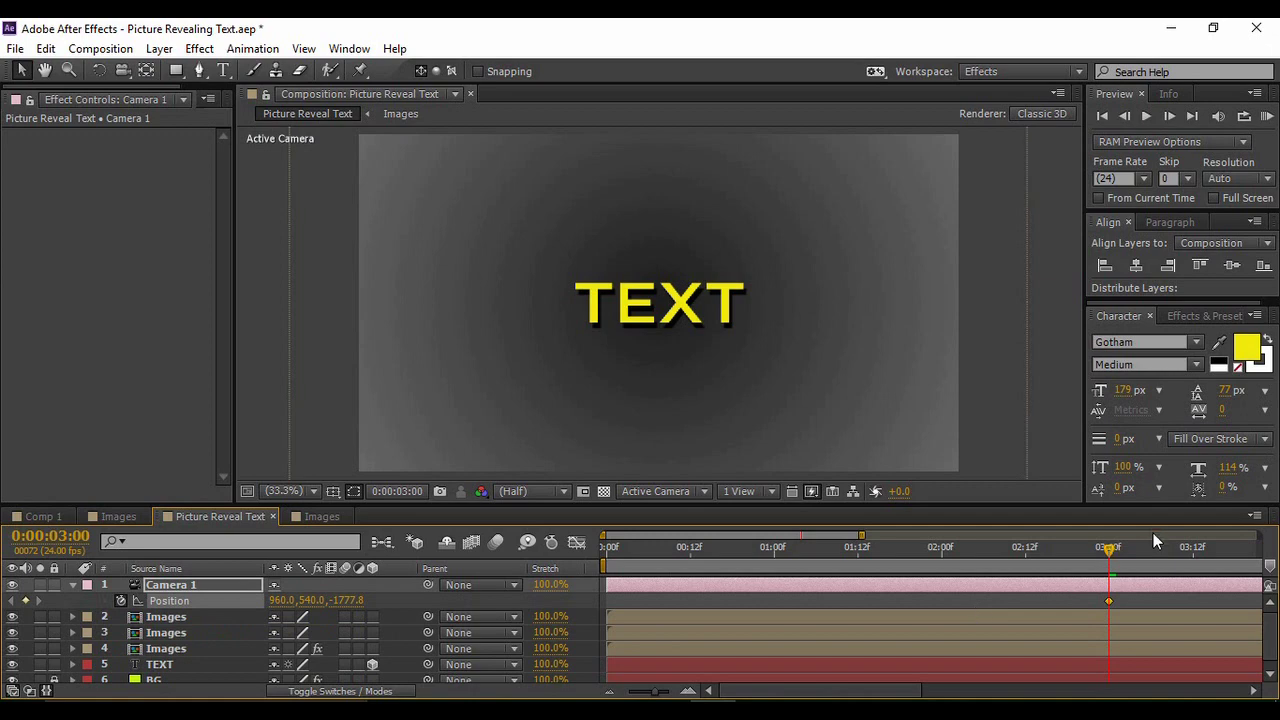
drag(1115, 558, 1125, 599)
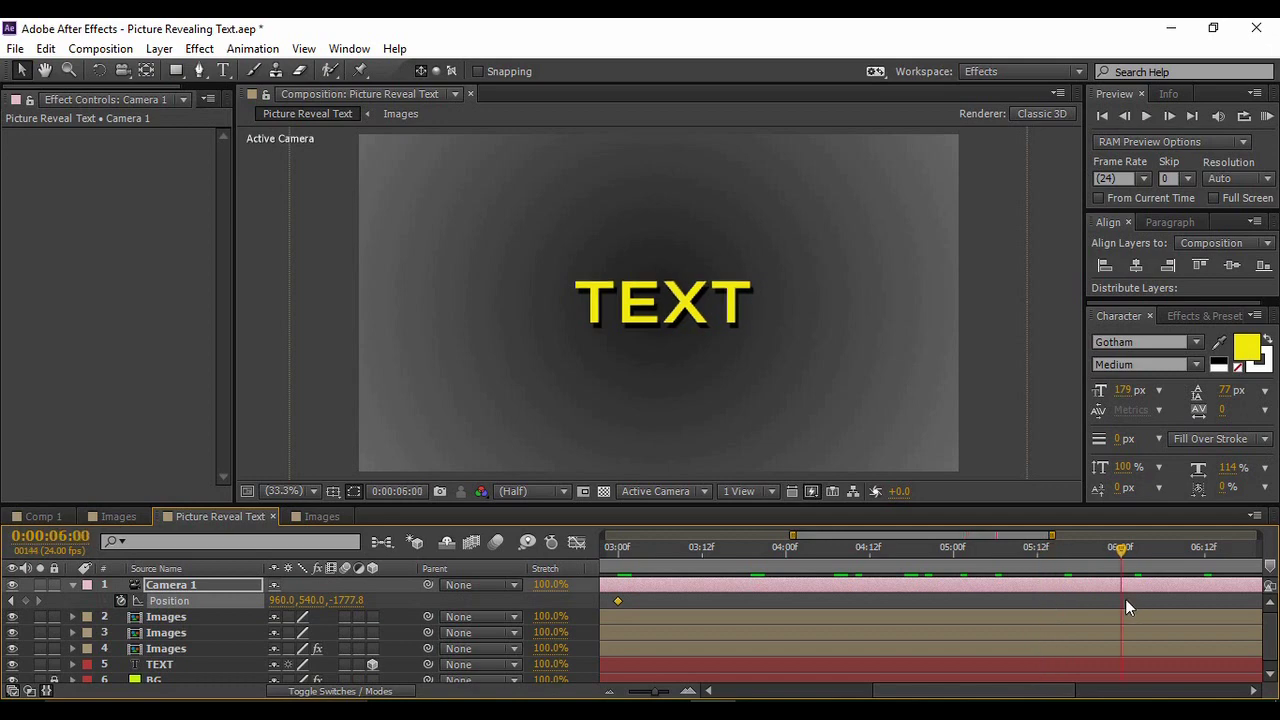
drag(347, 605, 1080, 625)
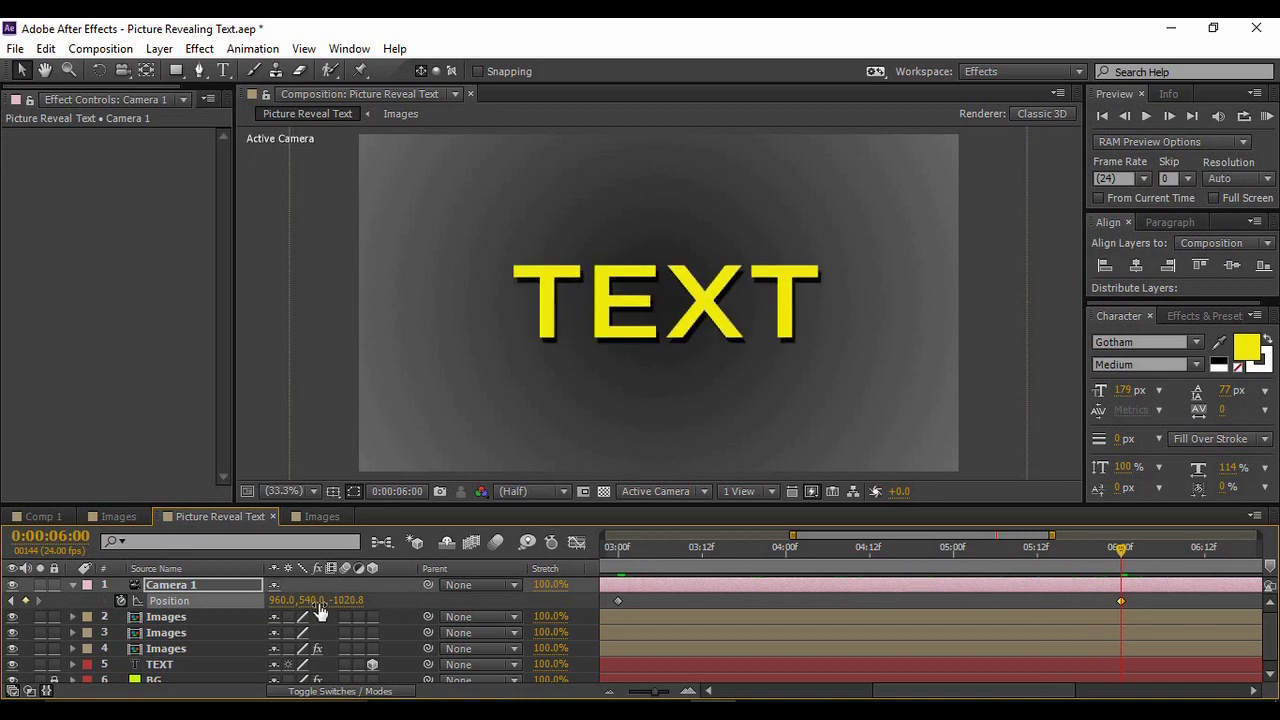
drag(305, 605, 300, 697)
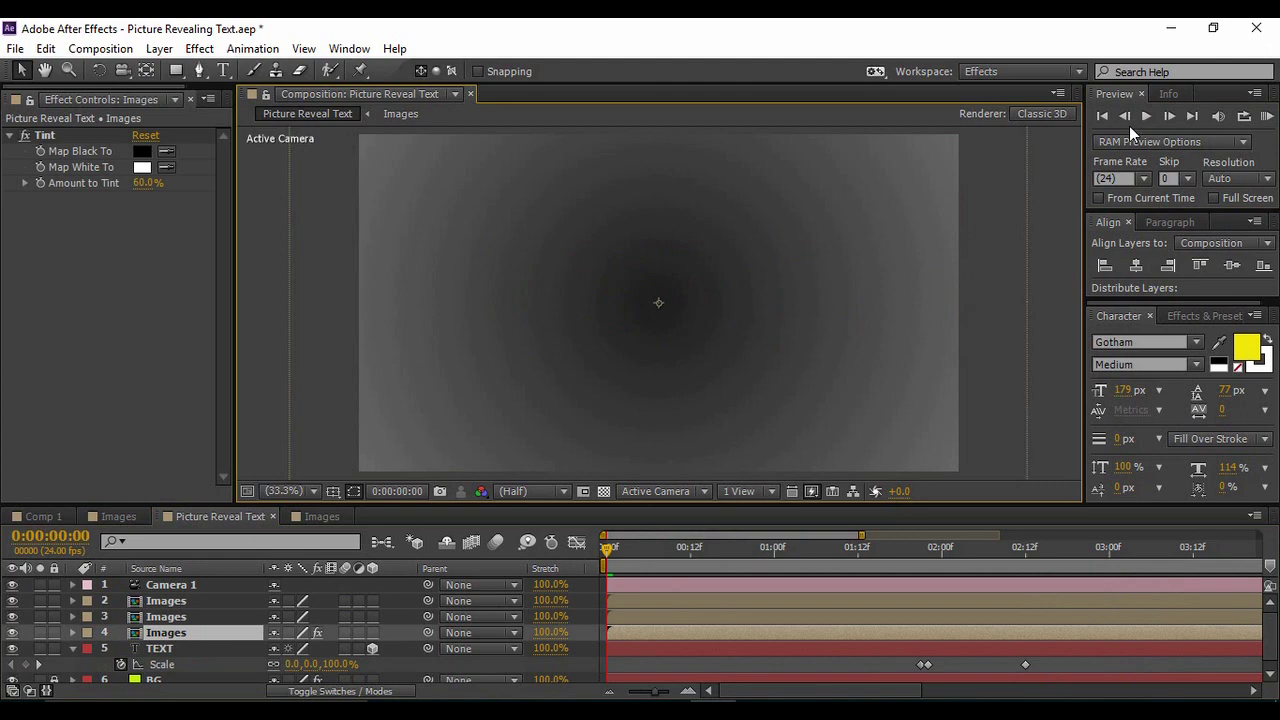
Play the Picture Reveal Text animation from its first frame
click(1146, 116)
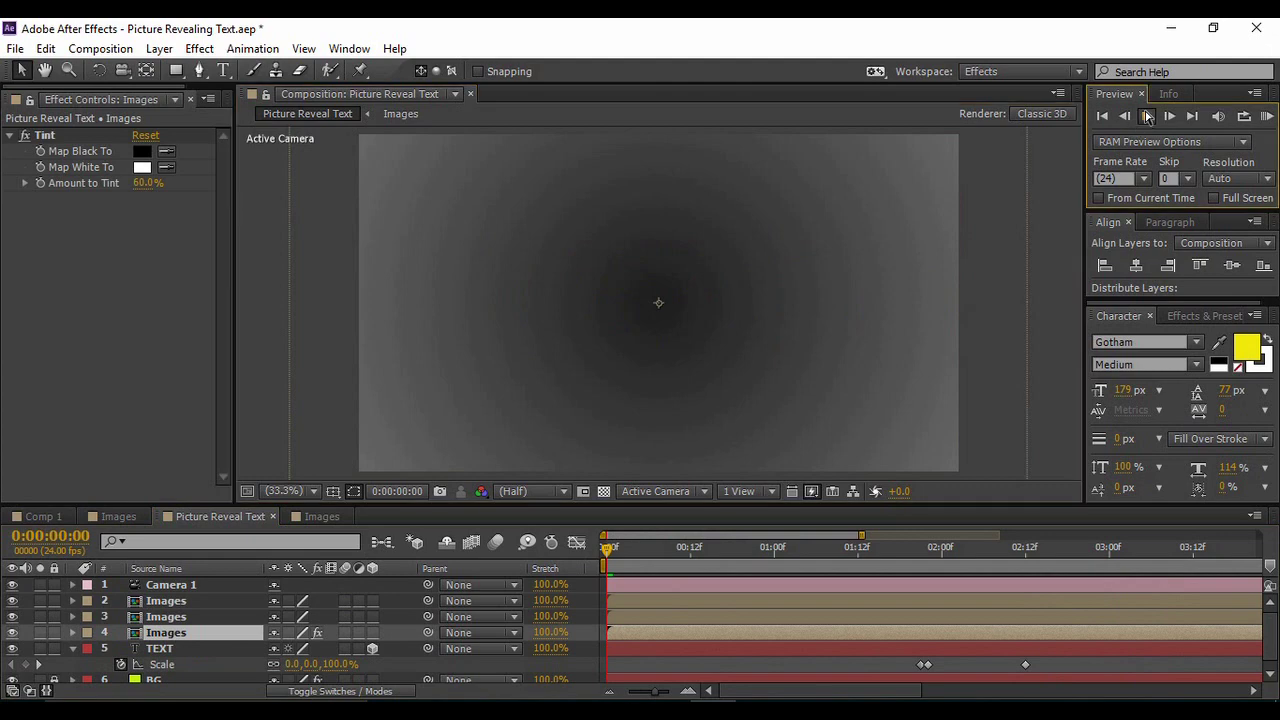